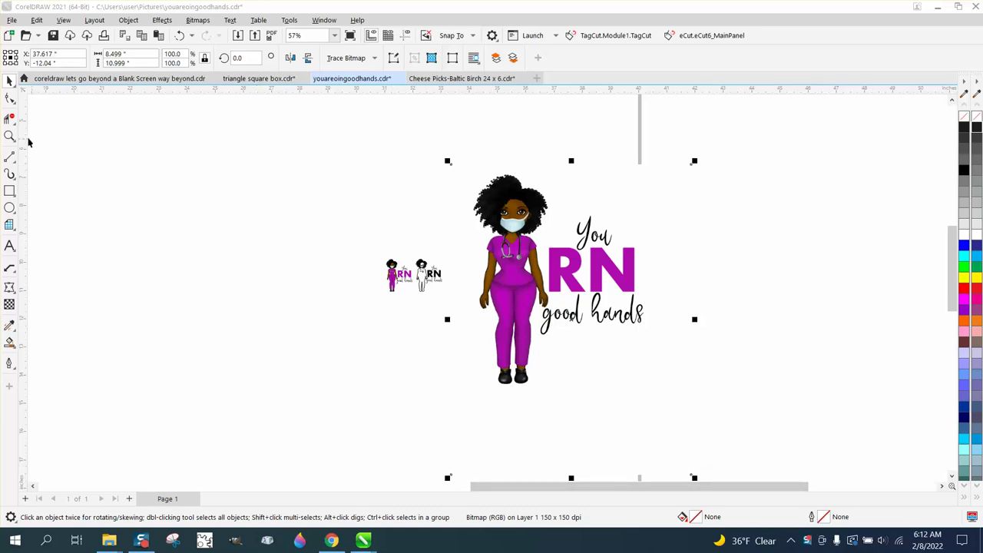
# Place the pink nurse logo bitmap off the page, just right of the page border.
pyautogui.click(9, 136)
pyautogui.moveTo(366, 229); pyautogui.dragTo(634, 366)
pyautogui.rightClick(434, 225)
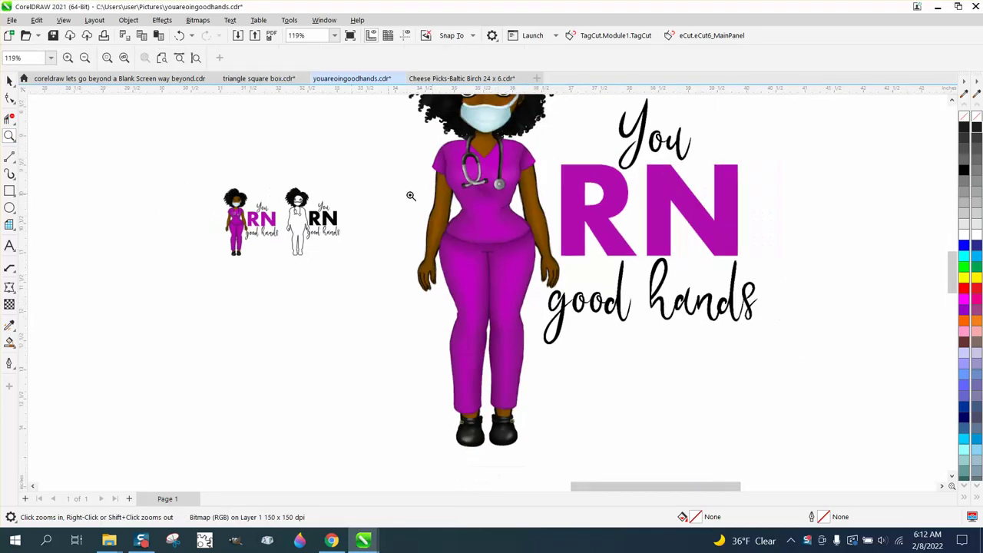
pyautogui.rightClick(426, 207)
pyautogui.rightClick(426, 207)
pyautogui.rightClick(426, 207)
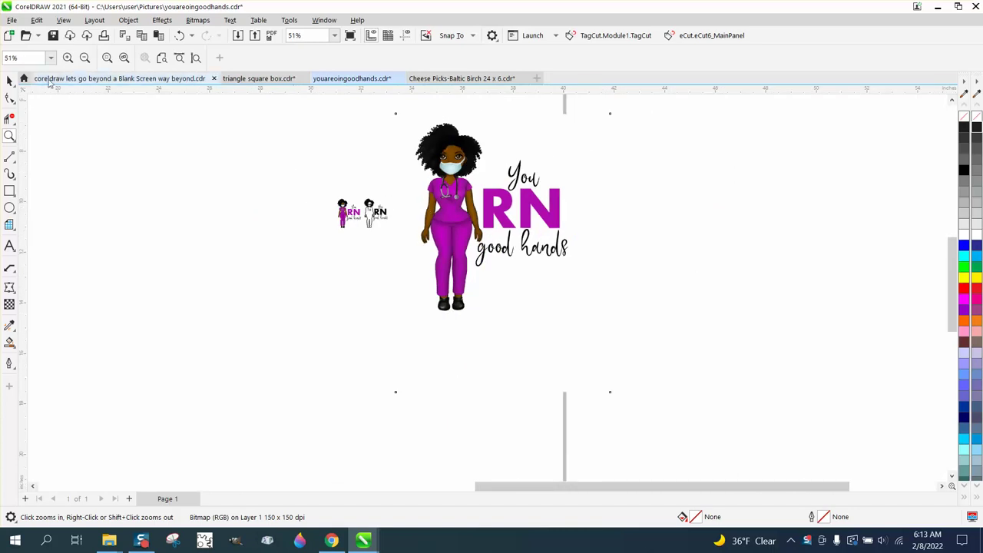
pyautogui.click(11, 82)
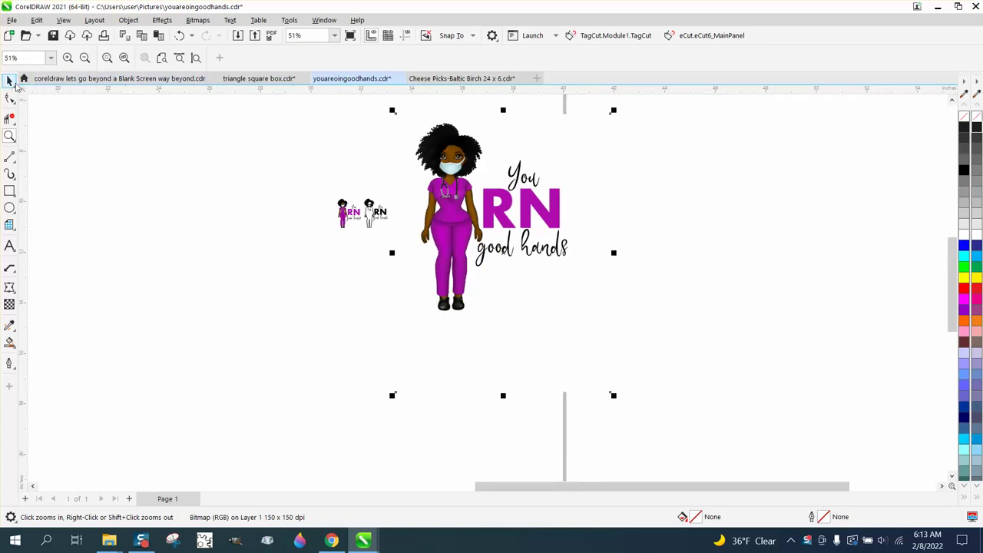
pyautogui.moveTo(514, 233); pyautogui.dragTo(700, 240)
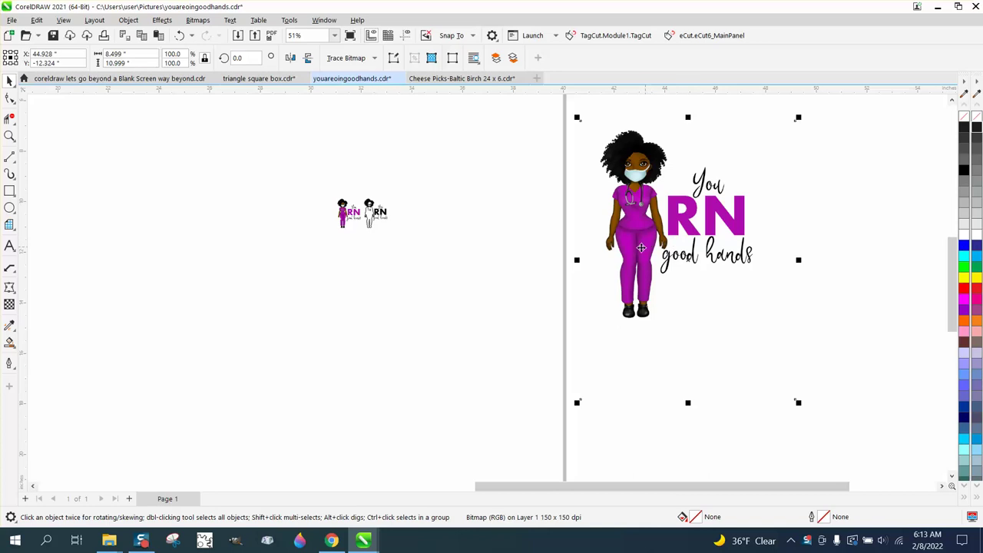
pyautogui.moveTo(699, 240); pyautogui.dragTo(231, 222)
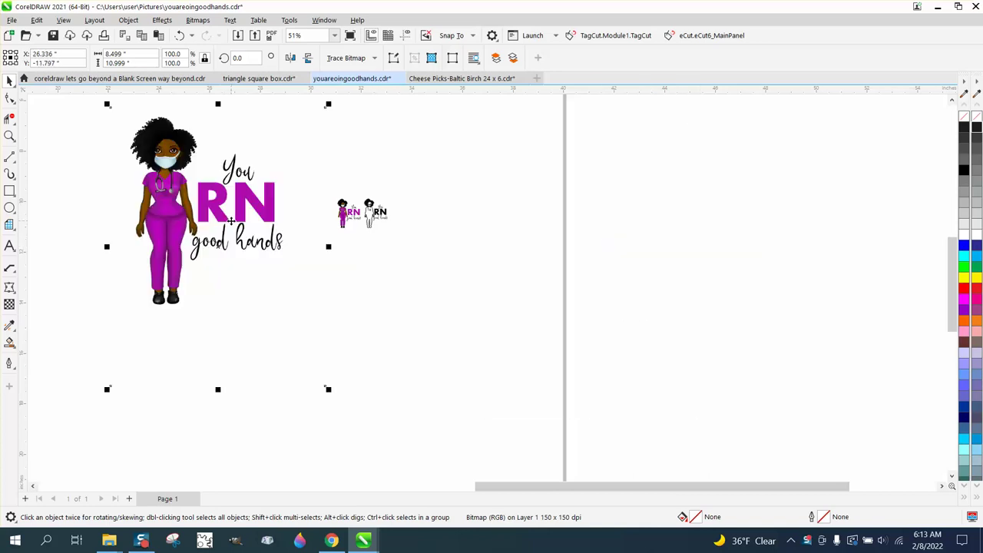
pyautogui.moveTo(204, 213); pyautogui.dragTo(669, 244)
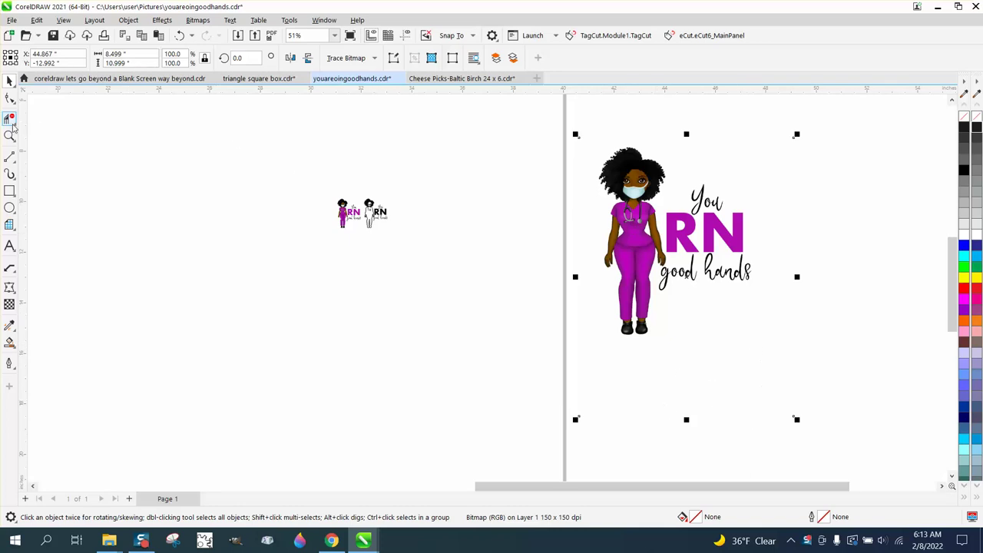
# Crop the nurse bitmap tightly around the logo design.
pyautogui.click(10, 119)
pyautogui.click(46, 119)
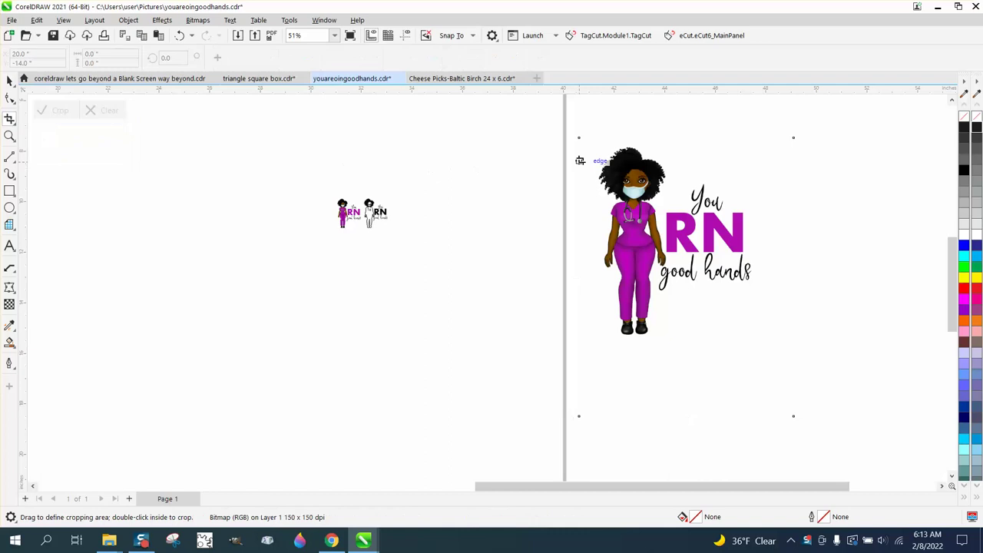
pyautogui.moveTo(594, 144); pyautogui.dragTo(768, 338)
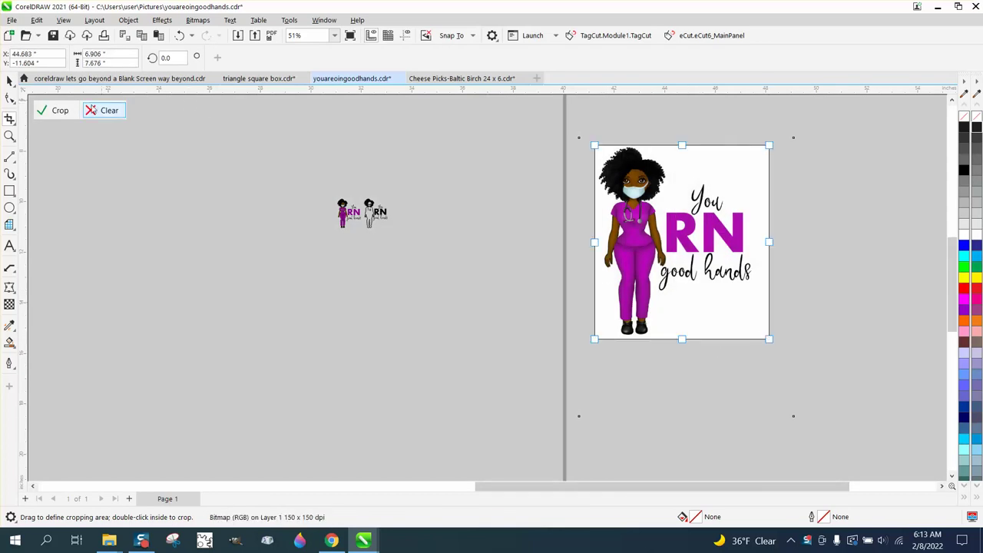
pyautogui.click(58, 111)
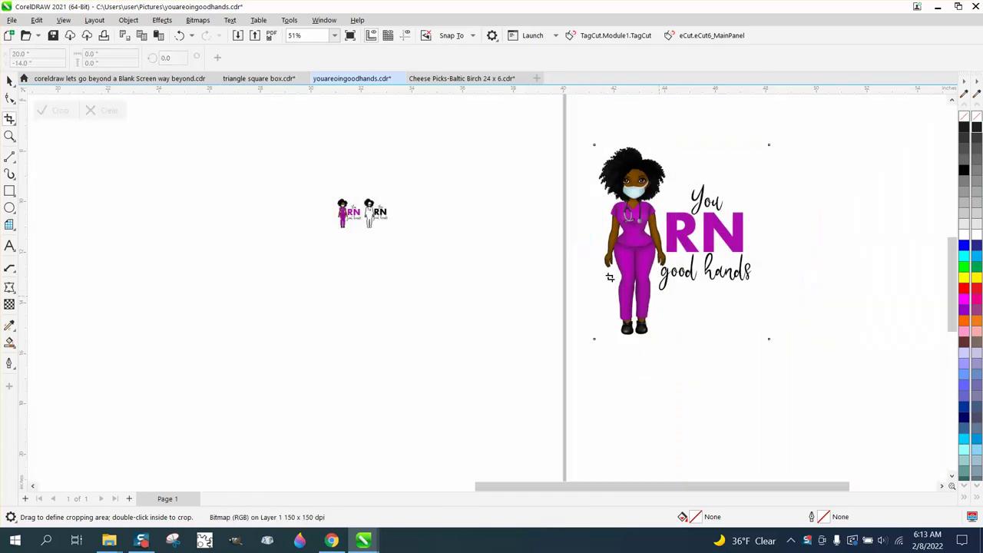
# Move the cropped bitmap left onto the page area and scale it to about 9.8%.
pyautogui.press('space')
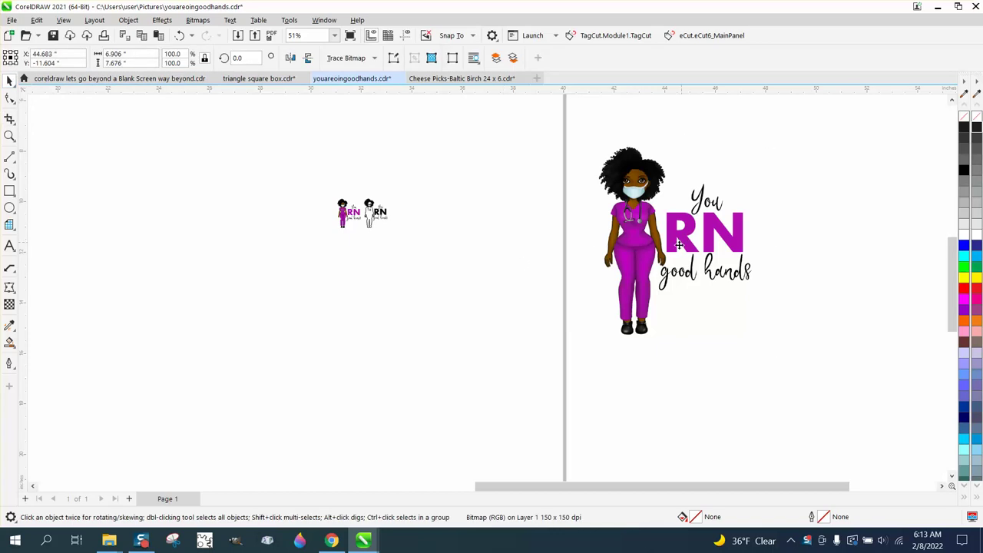
pyautogui.moveTo(640, 268); pyautogui.dragTo(220, 231)
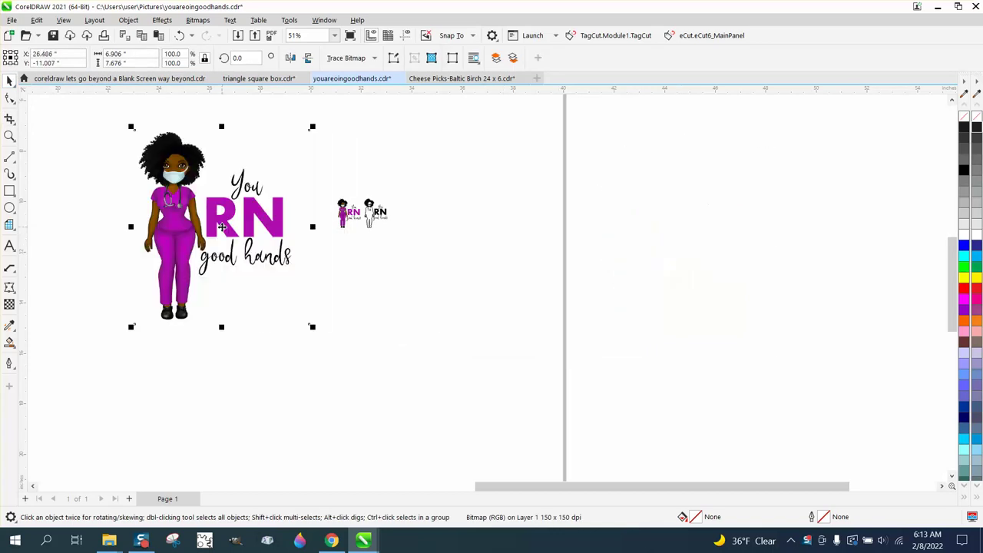
pyautogui.moveTo(315, 126); pyautogui.dragTo(162, 300)
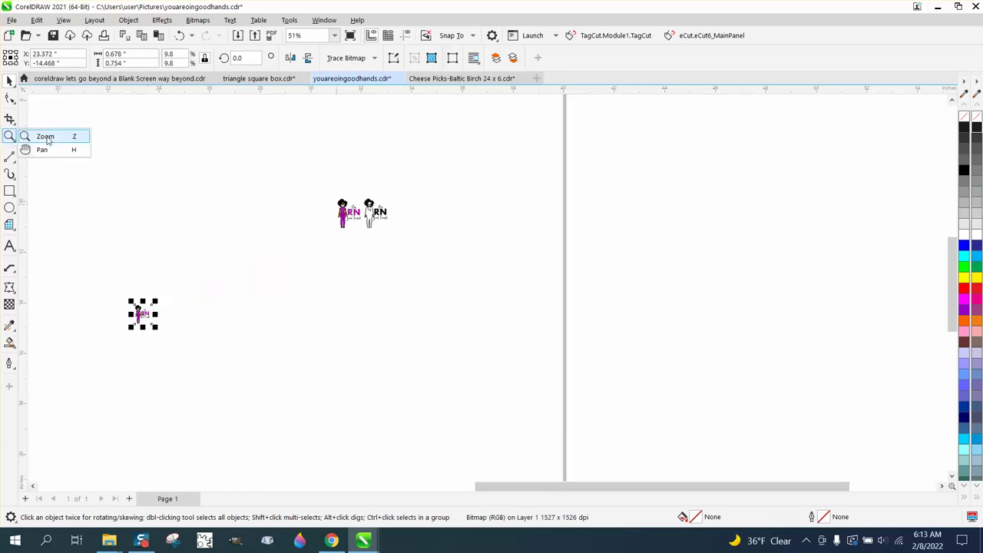
# Zoom in on the two small nurse logos and select the pink nurse bitmap.
pyautogui.click(9, 135)
pyautogui.moveTo(464, 258); pyautogui.dragTo(464, 258)
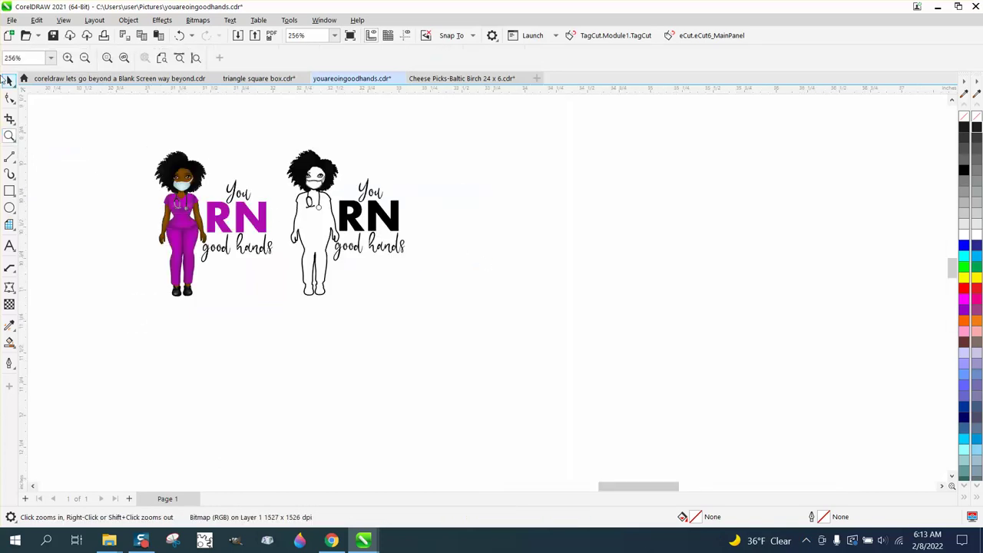
pyautogui.click(9, 80)
pyautogui.scroll(-1, 328, 247)
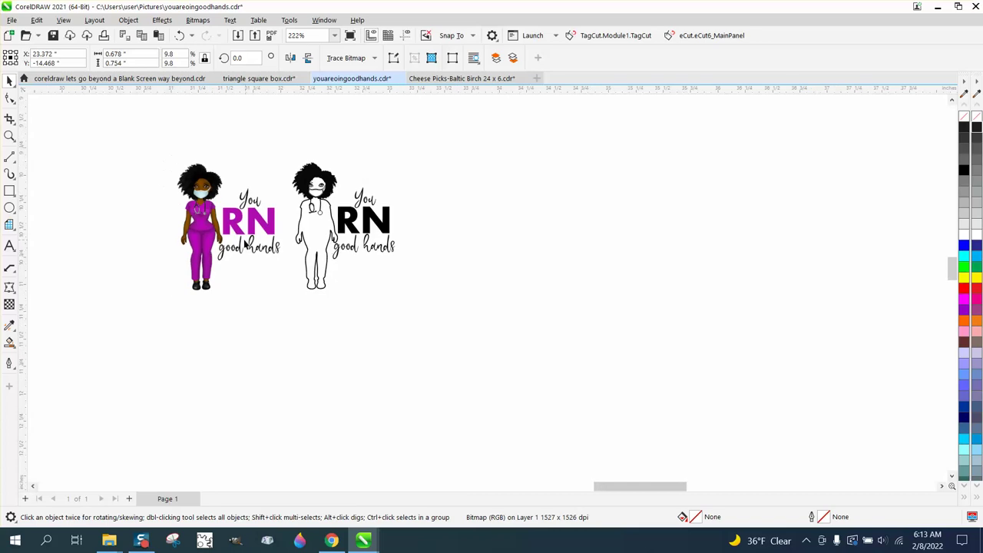
pyautogui.click(9, 135)
pyautogui.moveTo(284, 160); pyautogui.dragTo(466, 312)
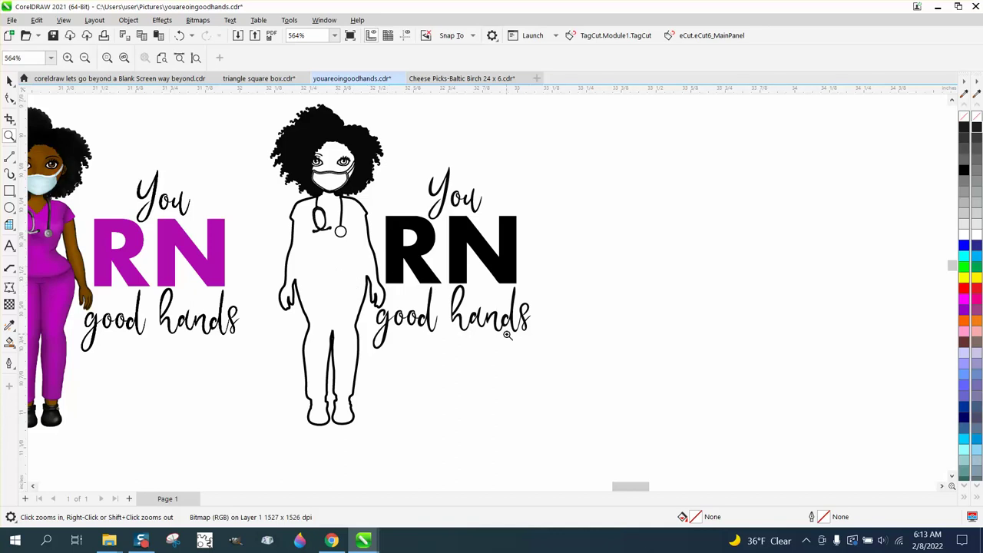
pyautogui.rightClick(507, 335)
pyautogui.click(9, 82)
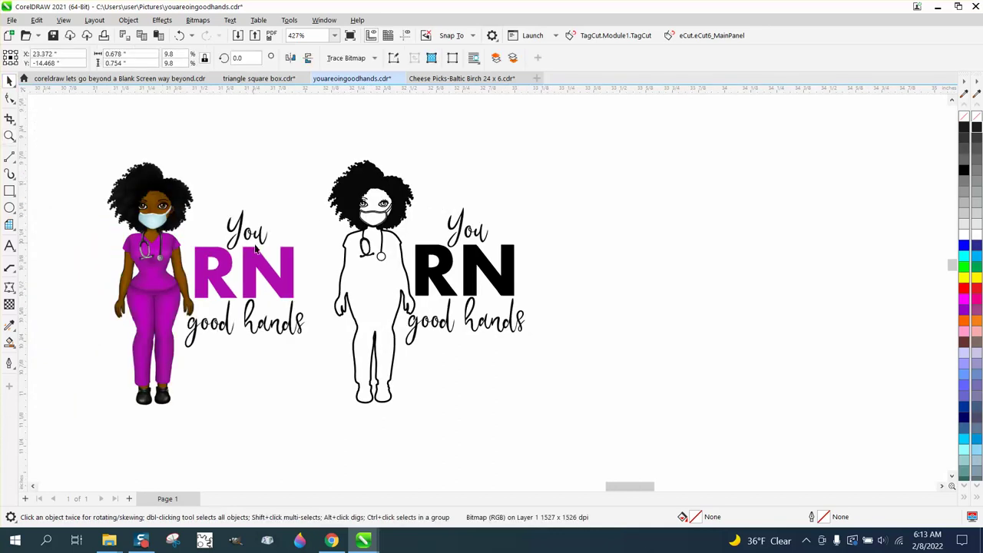
pyautogui.click(251, 258)
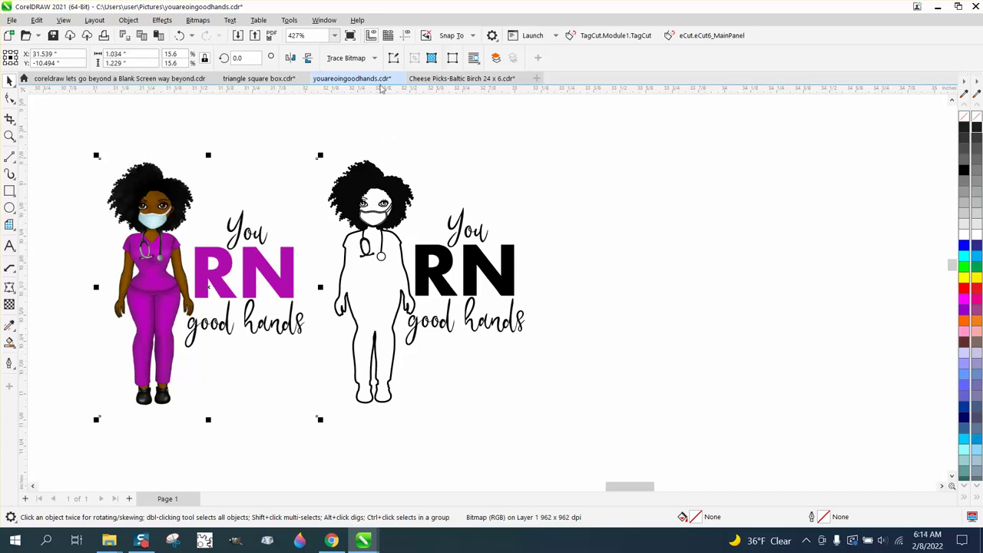
# Trace the pink nurse bitmap with Outline Trace > Clipart and drag the traced copy right.
pyautogui.click(376, 59)
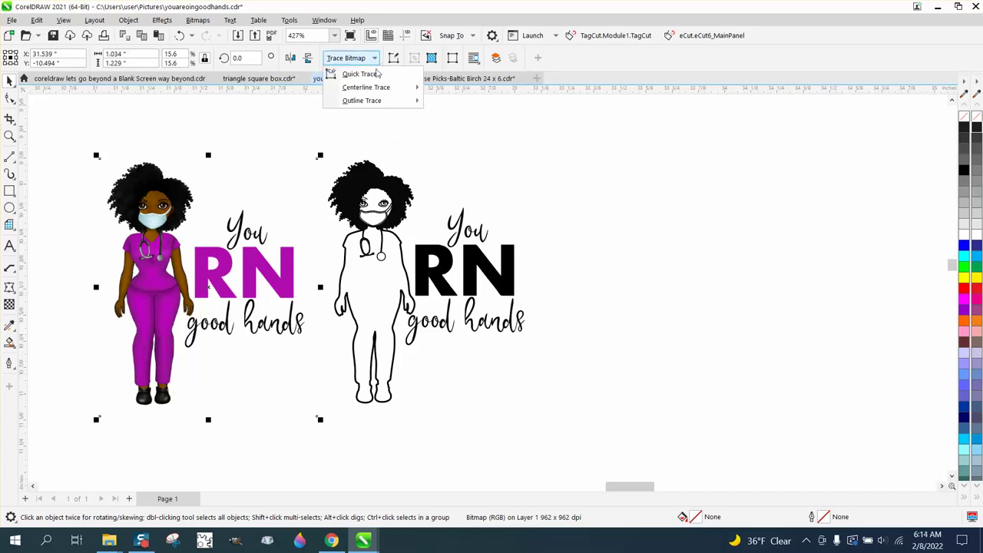
pyautogui.moveTo(369, 100)
pyautogui.click(462, 144)
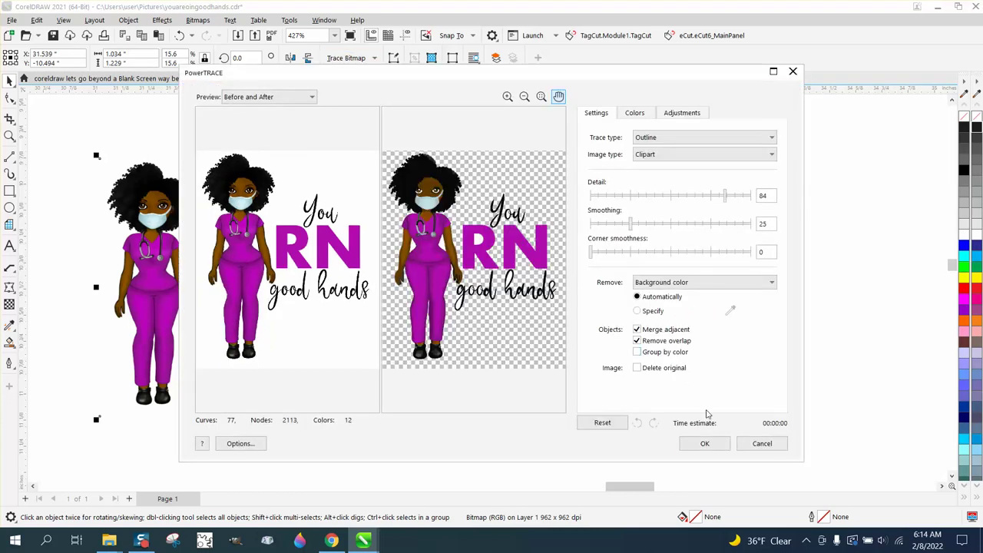
pyautogui.click(705, 444)
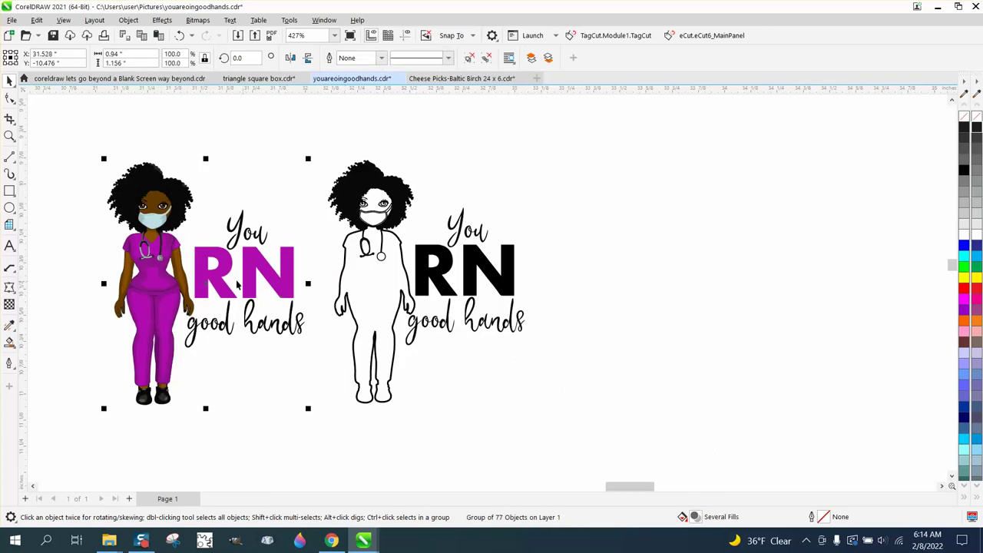
pyautogui.moveTo(238, 285); pyautogui.dragTo(709, 288)
pyautogui.moveTo(258, 282)
pyautogui.mouseDown()
pyautogui.moveTo(232, 281)
pyautogui.moveTo(251, 278)
pyautogui.moveTo(243, 278)
pyautogui.mouseUp()
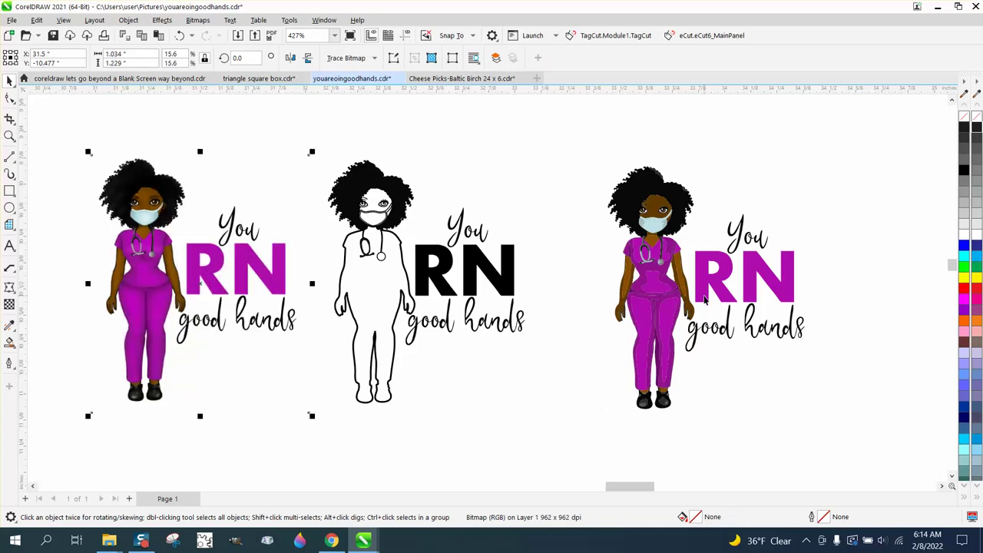
# Ungroup the traced nurse design into separate pieces.
pyautogui.click(702, 293)
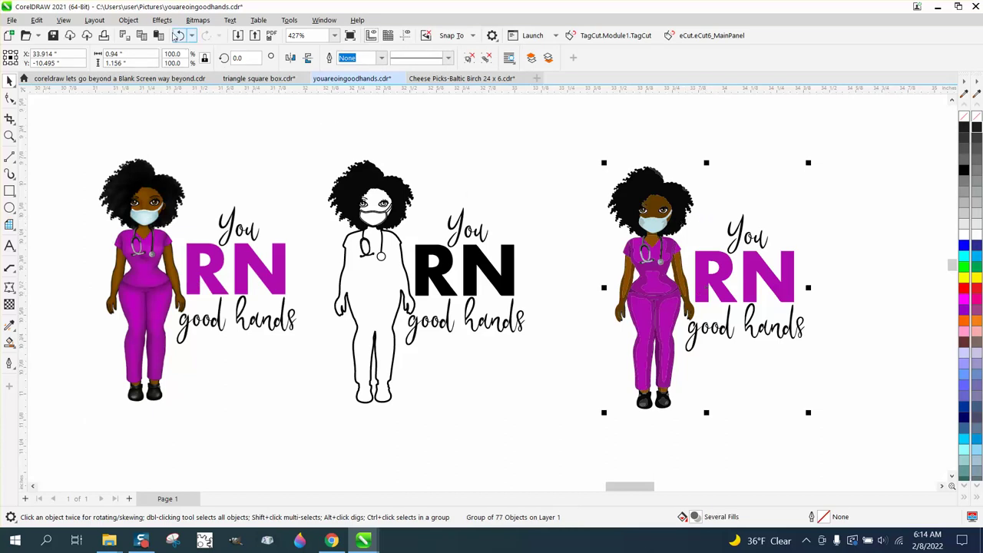
pyautogui.click(132, 21)
pyautogui.moveTo(188, 225)
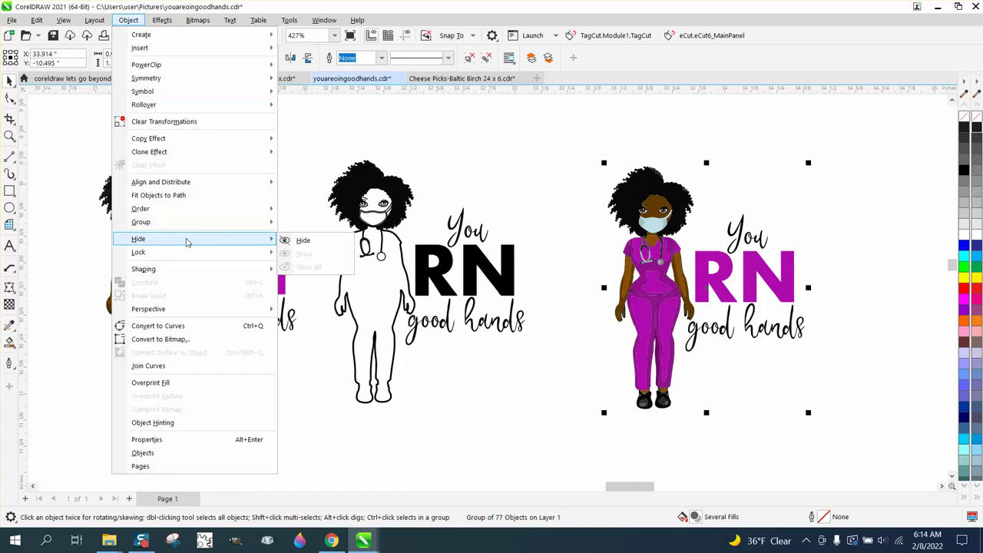
pyautogui.click(305, 242)
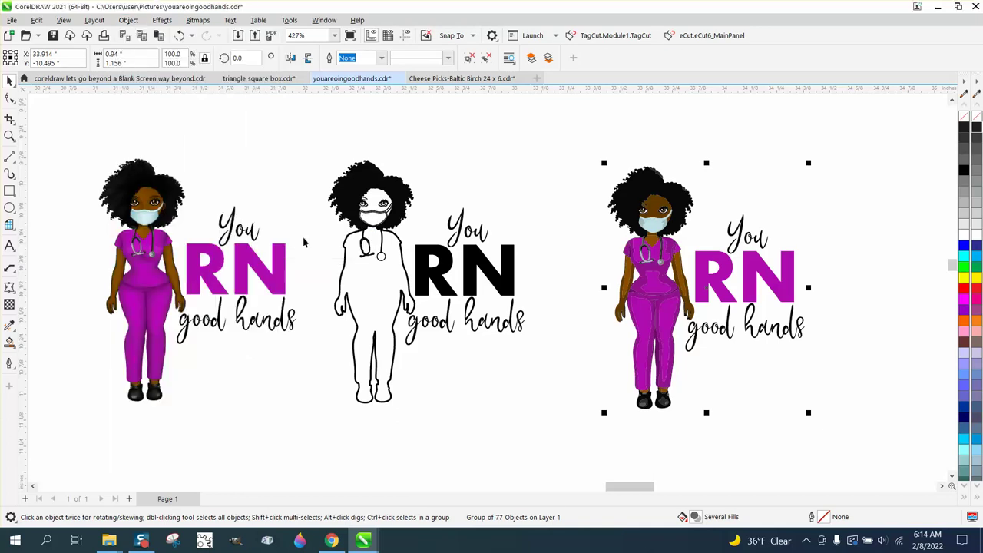
pyautogui.click(733, 265)
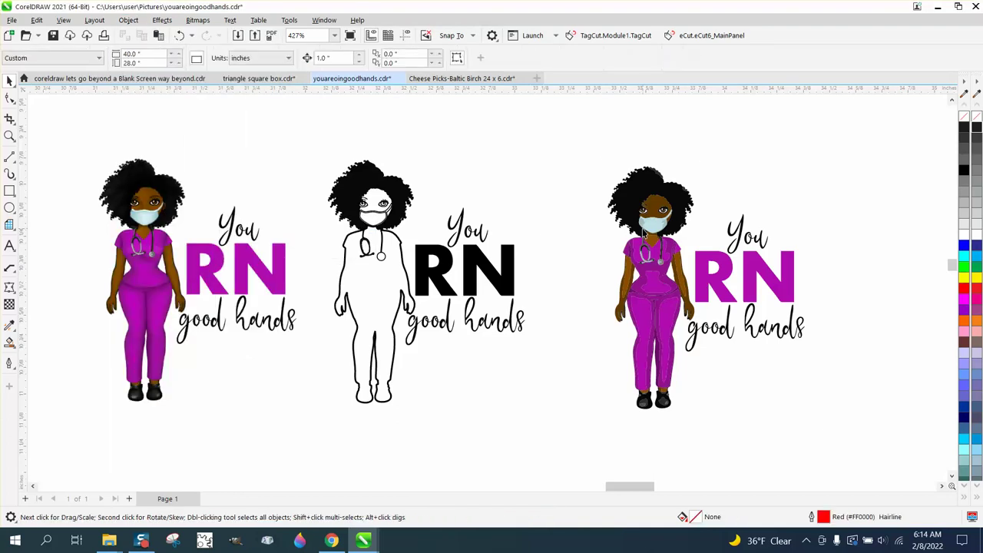
pyautogui.click(643, 232)
pyautogui.moveTo(585, 159); pyautogui.dragTo(818, 417)
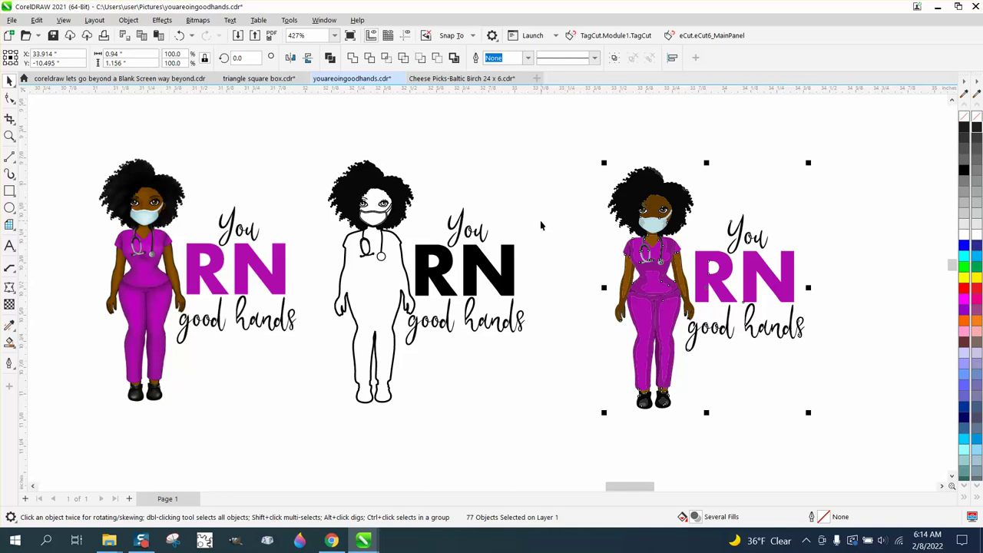
pyautogui.click(476, 137)
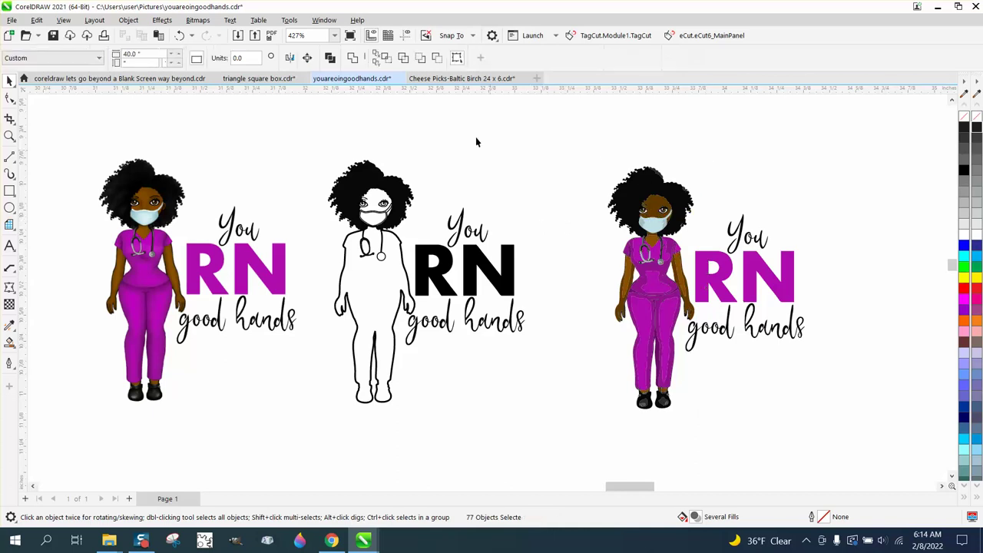
# Nudge the traced R and N letters one inch to the right.
pyautogui.click(722, 267)
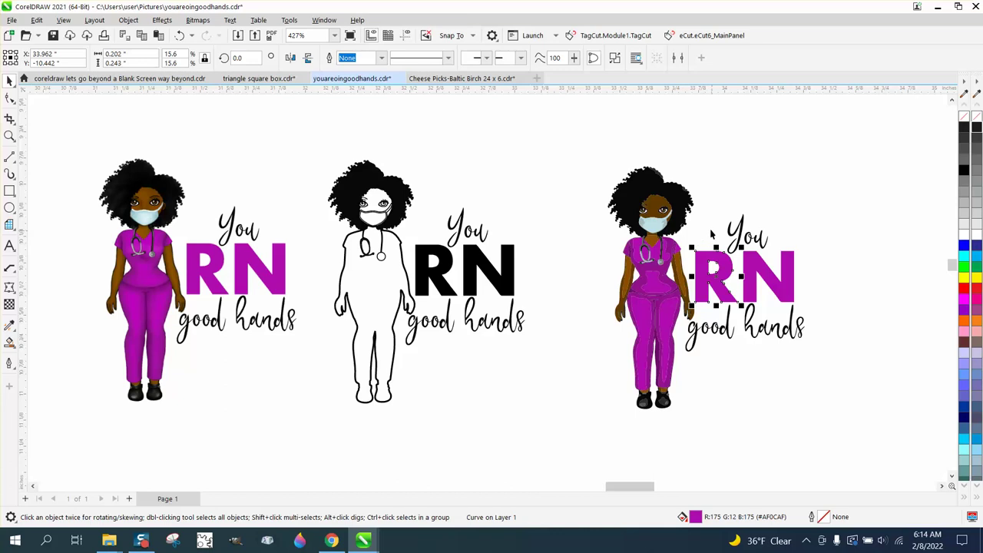
pyautogui.press('Down')
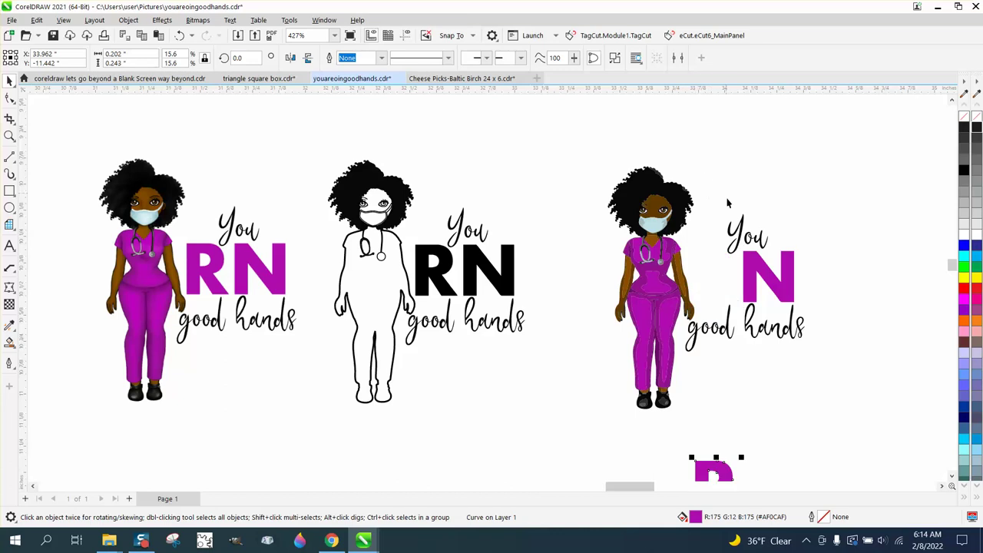
pyautogui.press('Up')
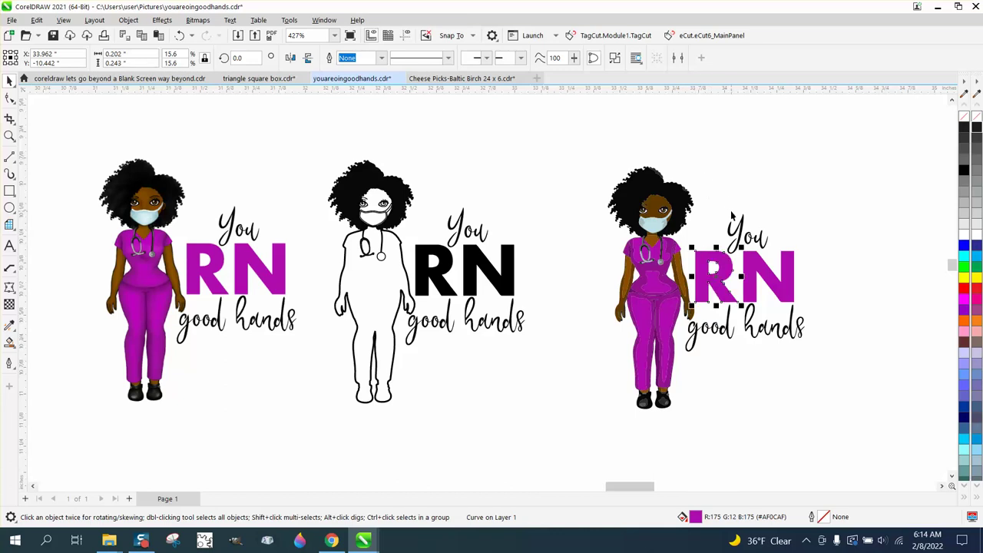
pyautogui.press('Right')
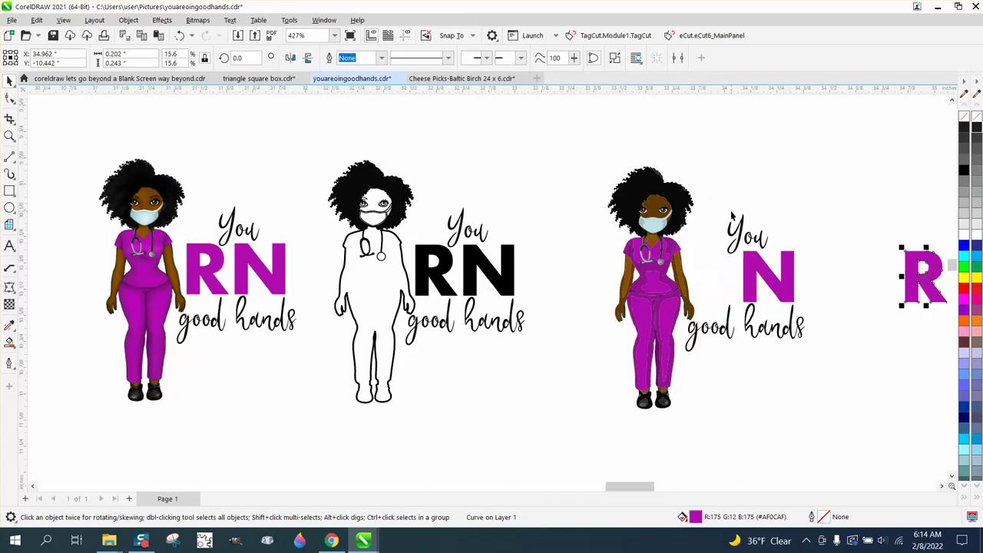
pyautogui.click(789, 260)
pyautogui.press('Right')
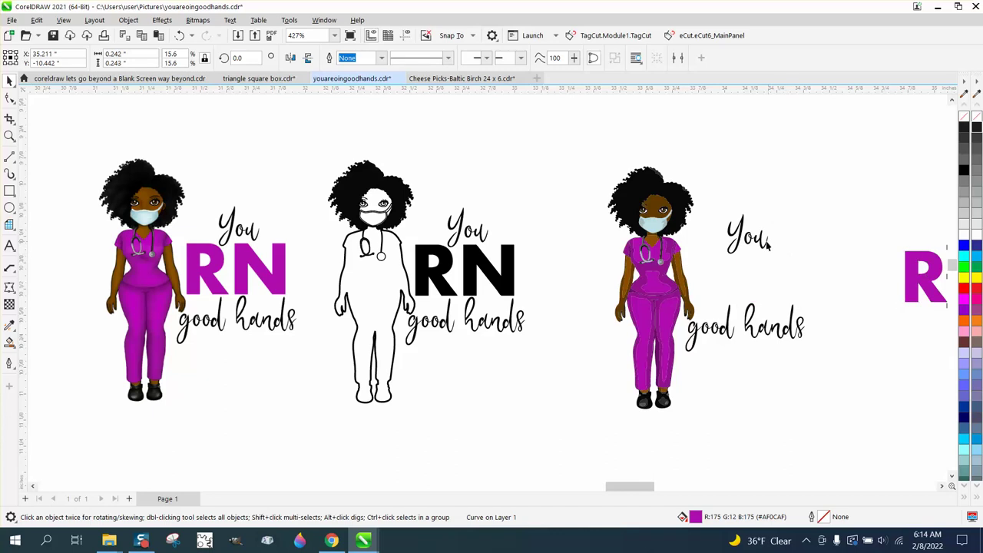
pyautogui.click(760, 240)
# Nudge the You lettering one inch to the right.
pyautogui.moveTo(723, 213); pyautogui.dragTo(684, 366)
pyautogui.press('Right')
pyautogui.press('Right')
pyautogui.scroll(-3, 722, 337)
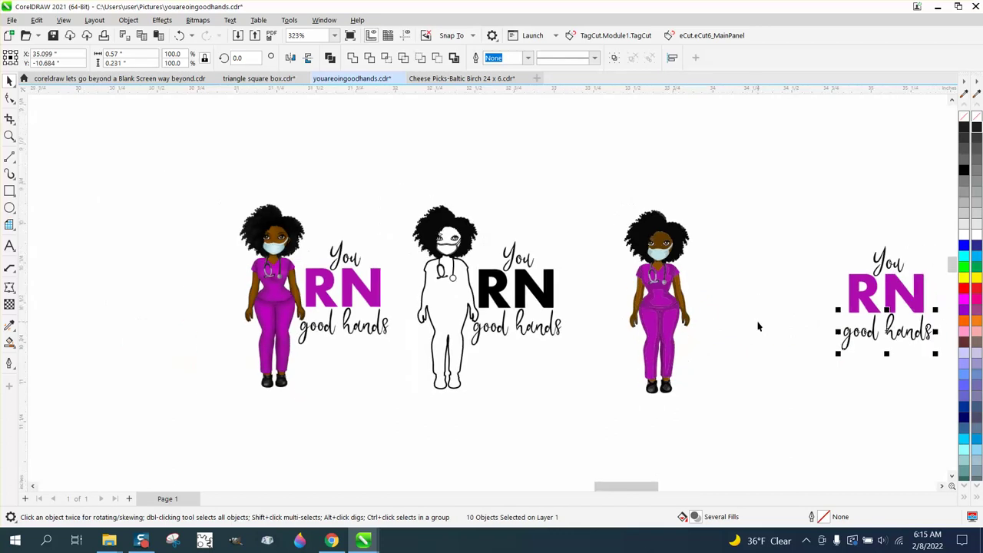
# Try a 90% black fill on the whole lettering block, then undo it.
pyautogui.moveTo(782, 241); pyautogui.dragTo(895, 355)
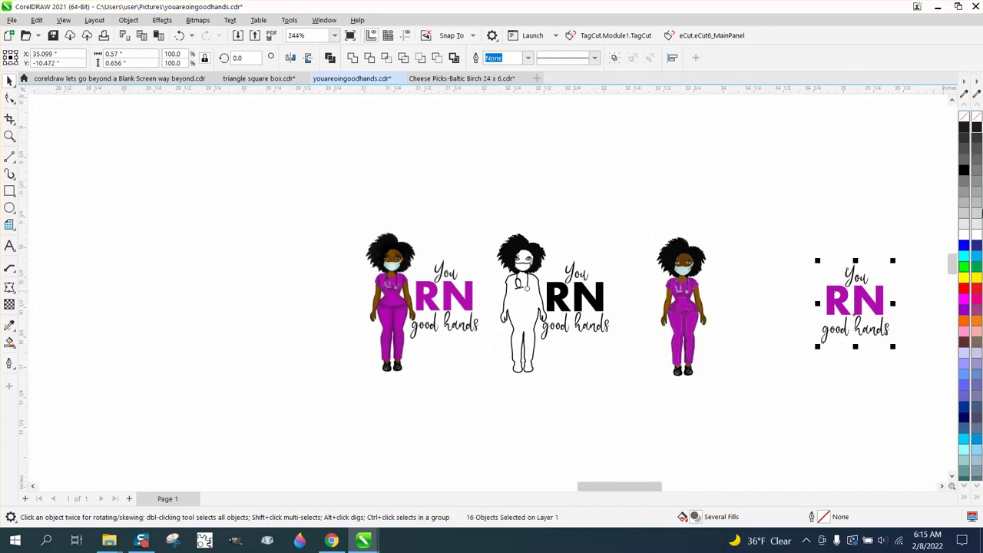
pyautogui.click(965, 129)
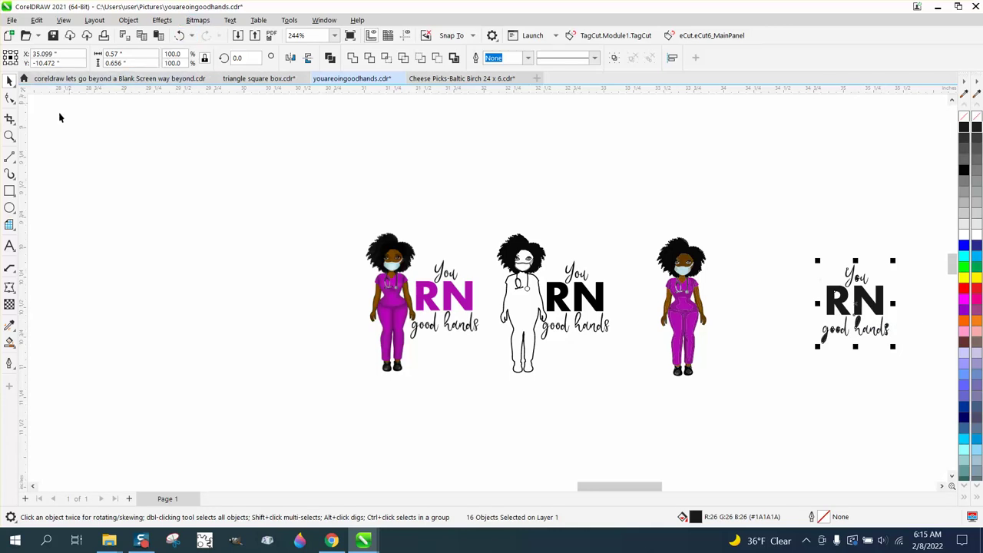
pyautogui.click(9, 136)
pyautogui.moveTo(803, 272); pyautogui.dragTo(897, 336)
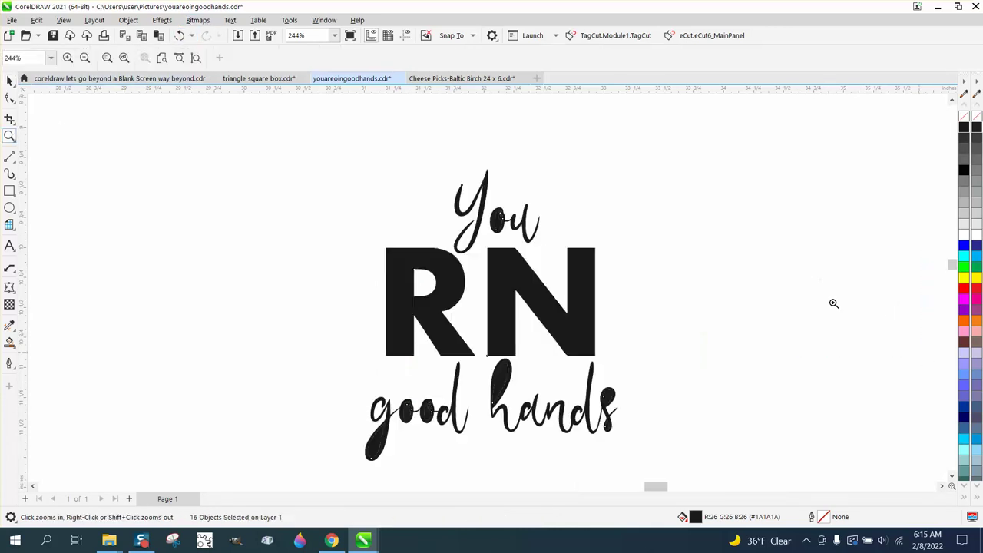
pyautogui.click(179, 35)
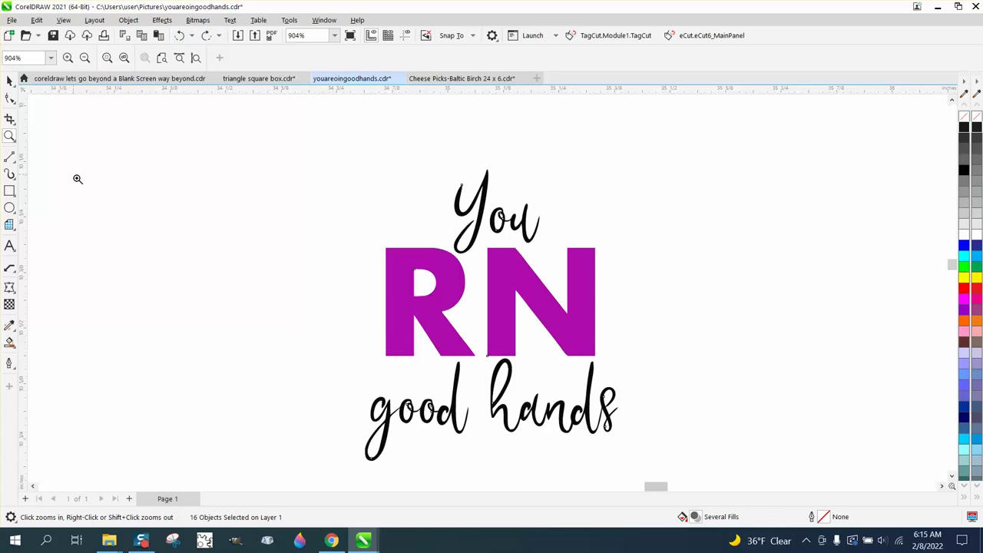
# Draw a yellow rectangle around the lettering and send it to the back.
pyautogui.click(10, 190)
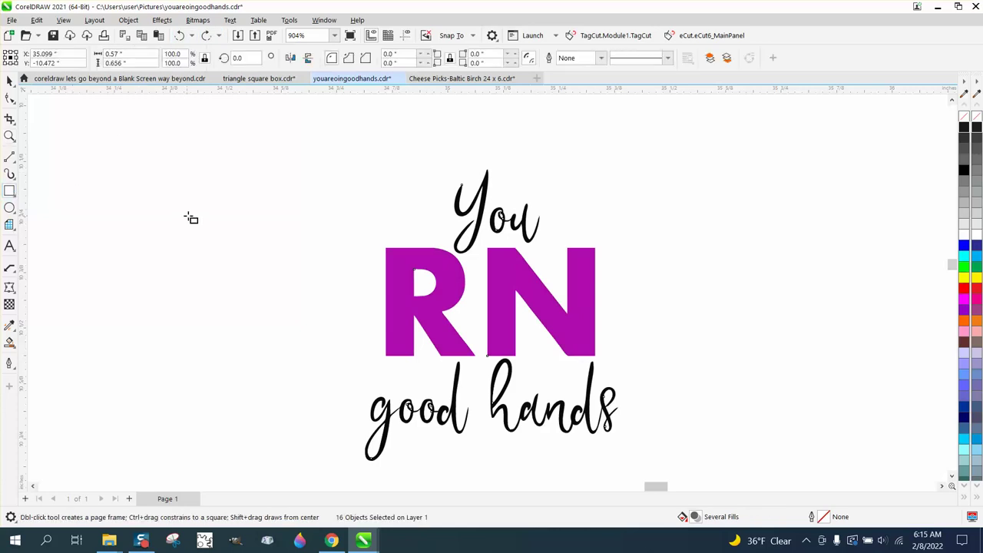
pyautogui.moveTo(288, 155); pyautogui.dragTo(713, 467)
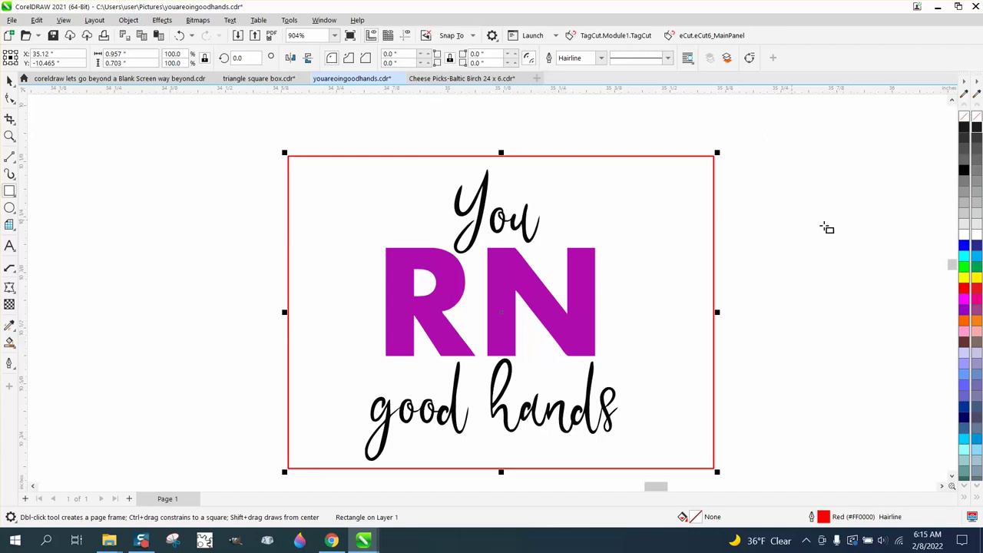
pyautogui.click(964, 279)
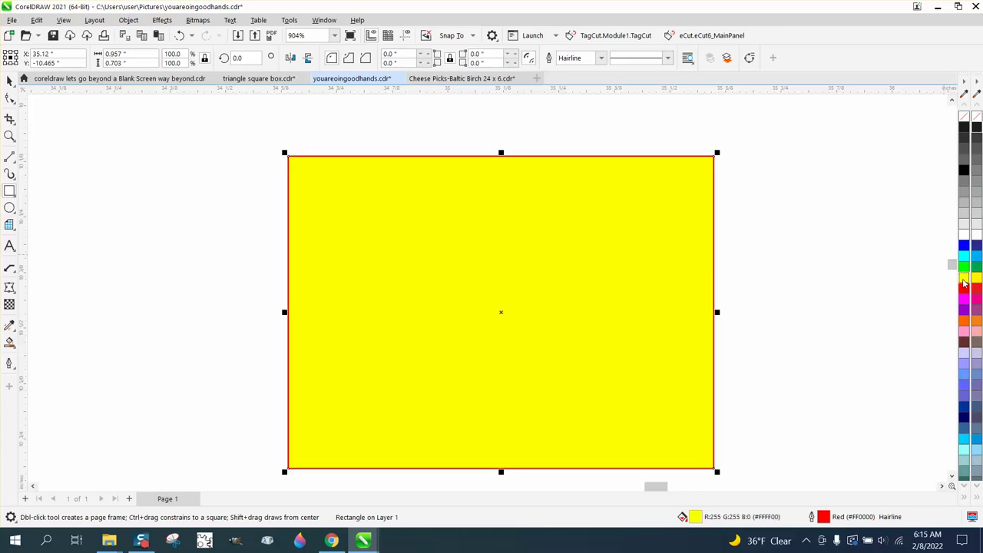
pyautogui.click(129, 20)
pyautogui.moveTo(154, 215)
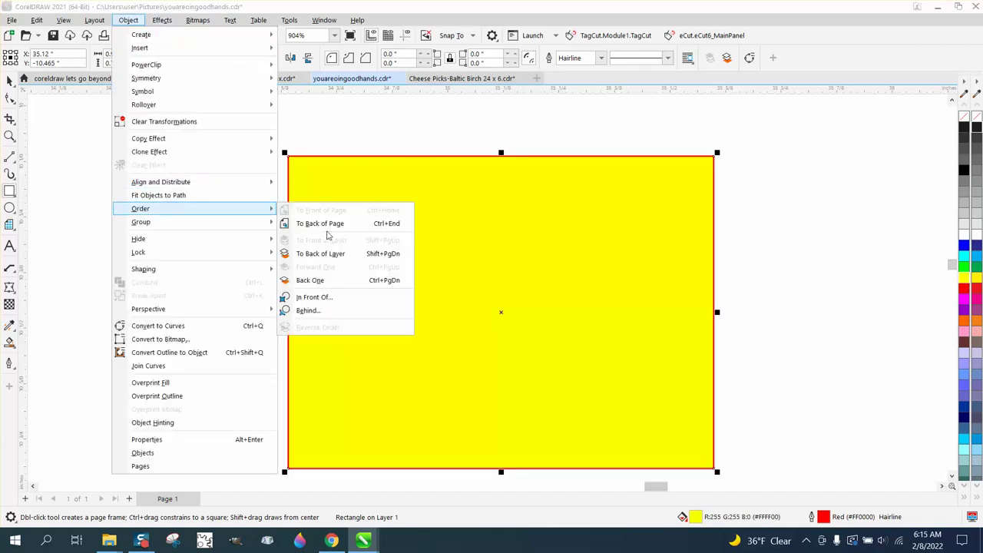
pyautogui.click(332, 224)
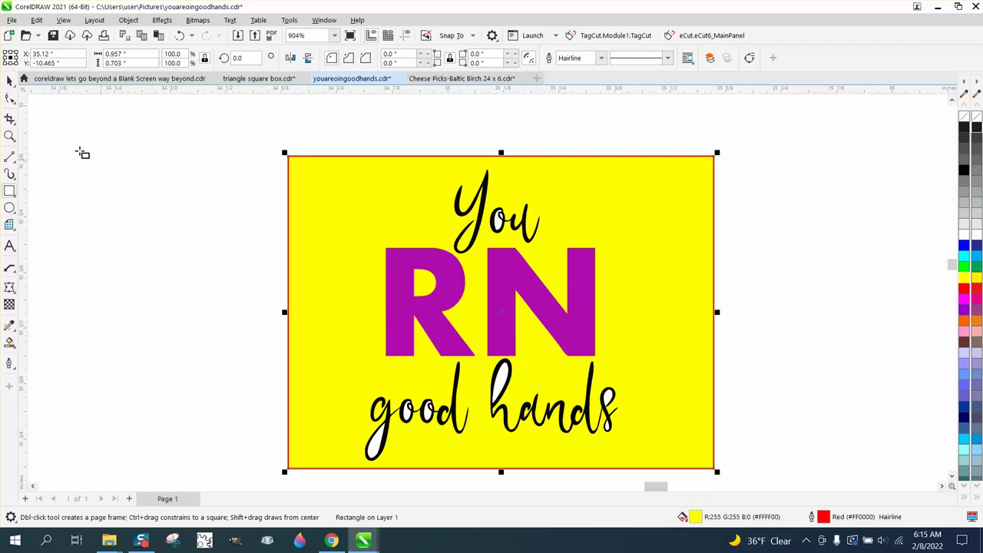
# Fill the R and N letters black and delete the yellow rectangle.
pyautogui.click(9, 80)
pyautogui.click(68, 96)
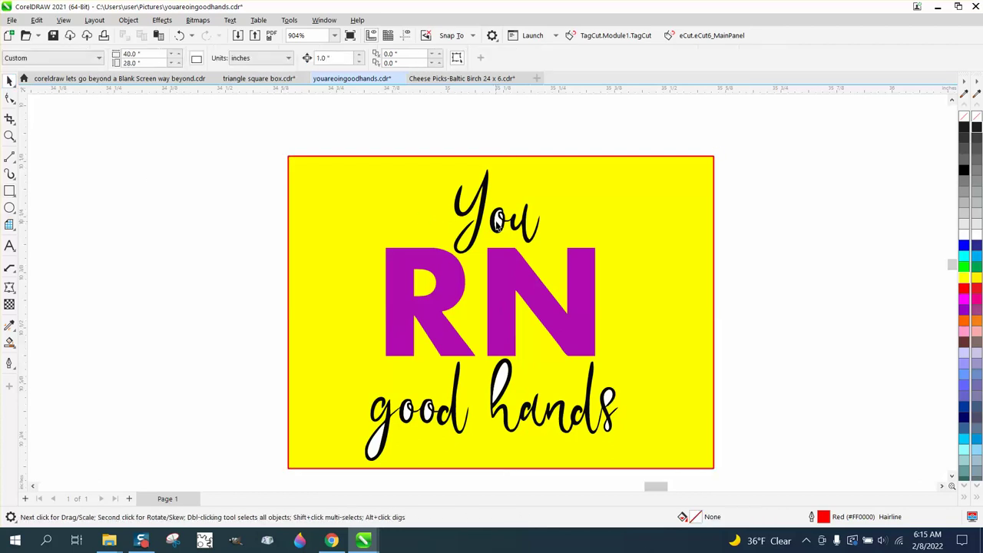
pyautogui.click(498, 223)
pyautogui.press('Escape')
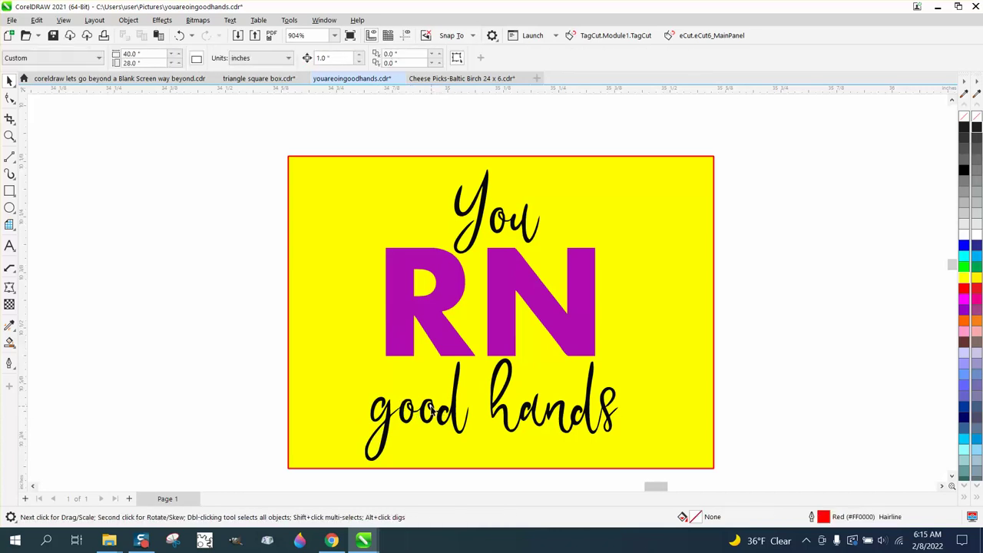
pyautogui.click(495, 411)
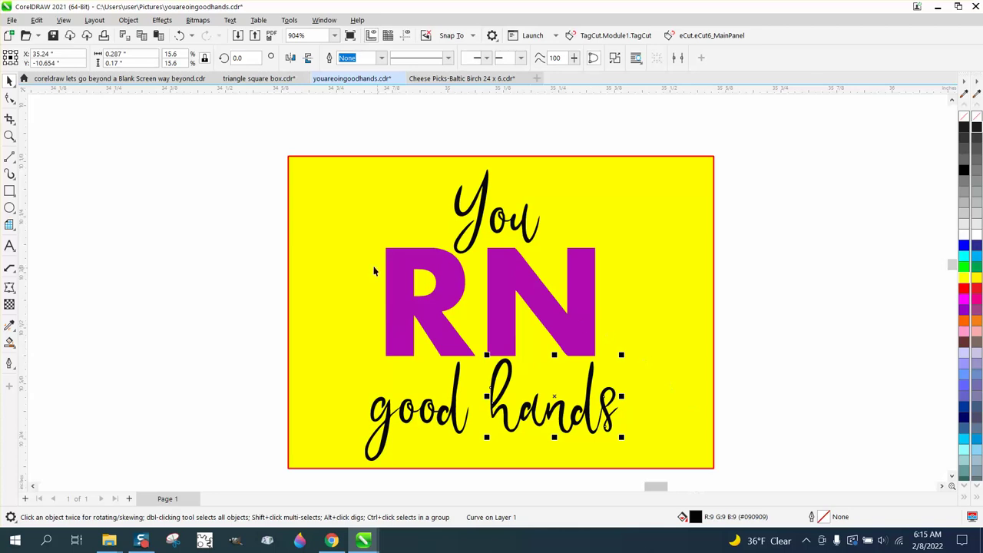
pyautogui.moveTo(234, 227); pyautogui.dragTo(675, 361)
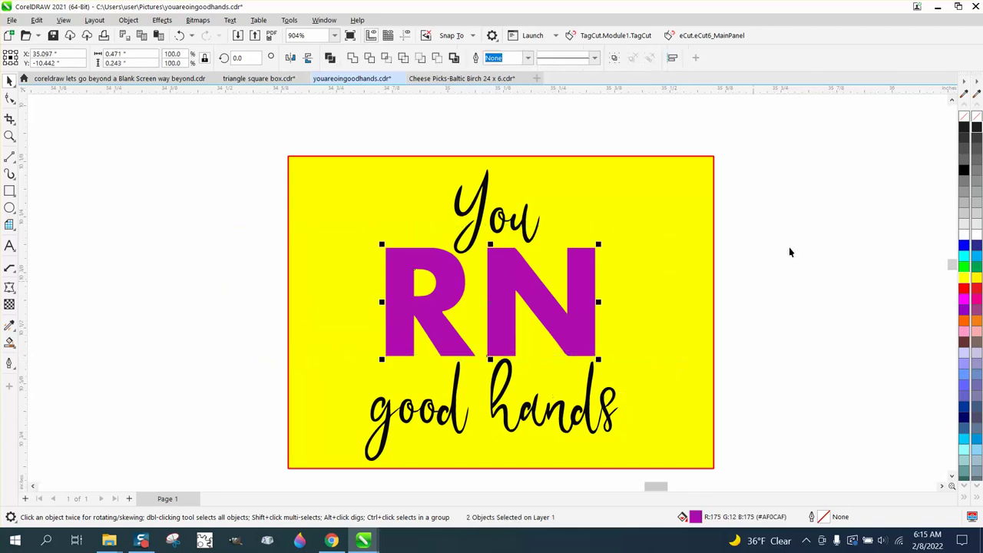
pyautogui.click(968, 129)
pyautogui.click(691, 167)
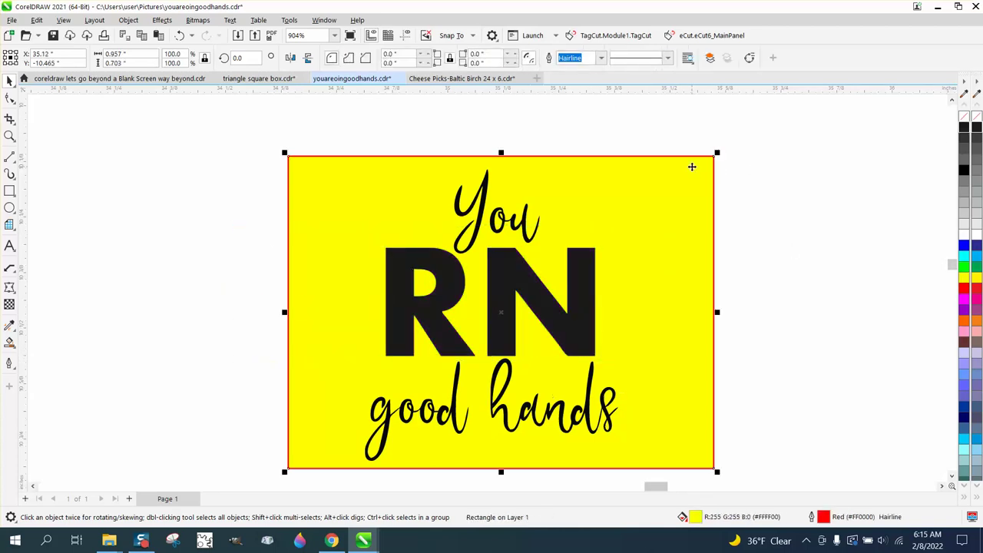
pyautogui.press('Delete')
# Nudge the hair shape one inch right and delete the stray marks near the head.
pyautogui.scroll(-2, 697, 165)
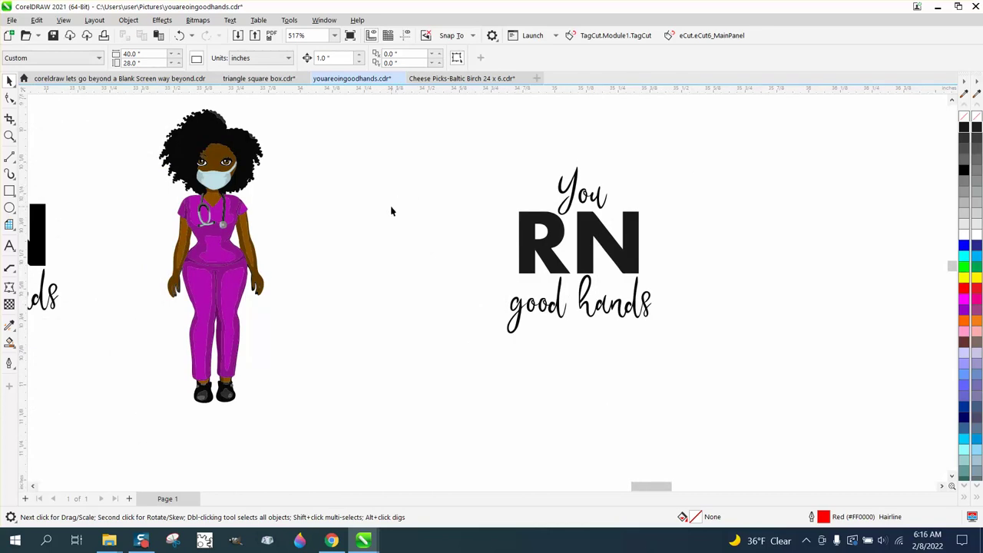
pyautogui.click(244, 151)
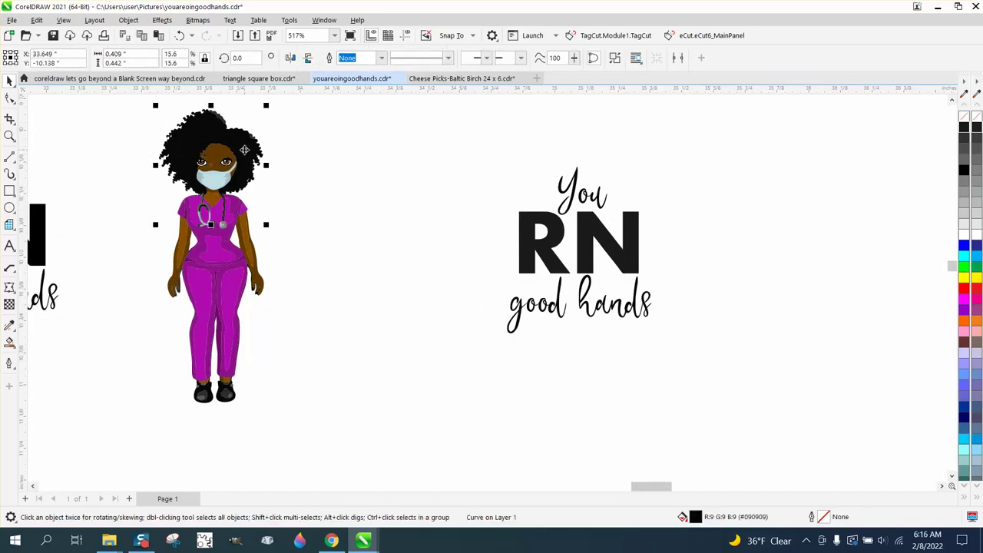
pyautogui.press('Right')
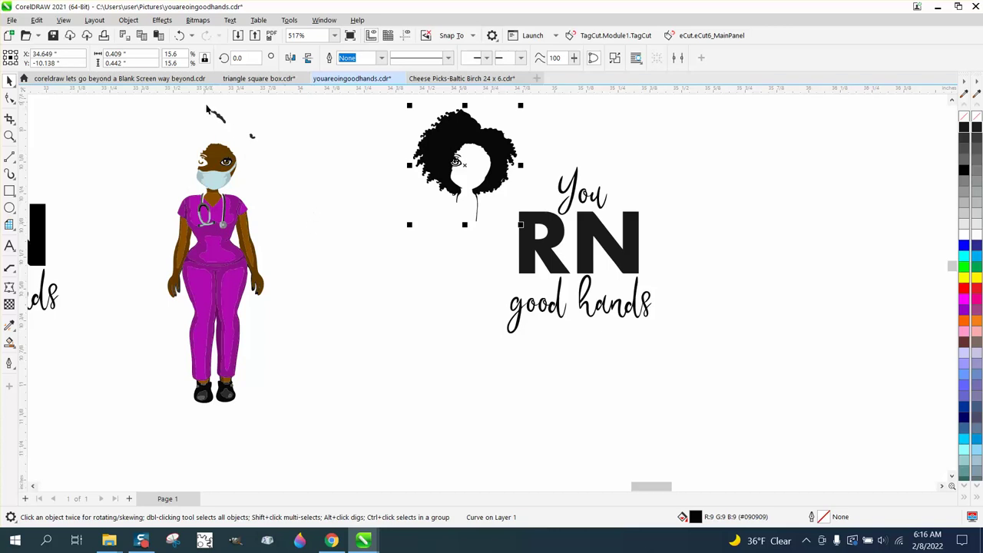
pyautogui.moveTo(208, 110); pyautogui.dragTo(265, 138)
pyautogui.press('Delete')
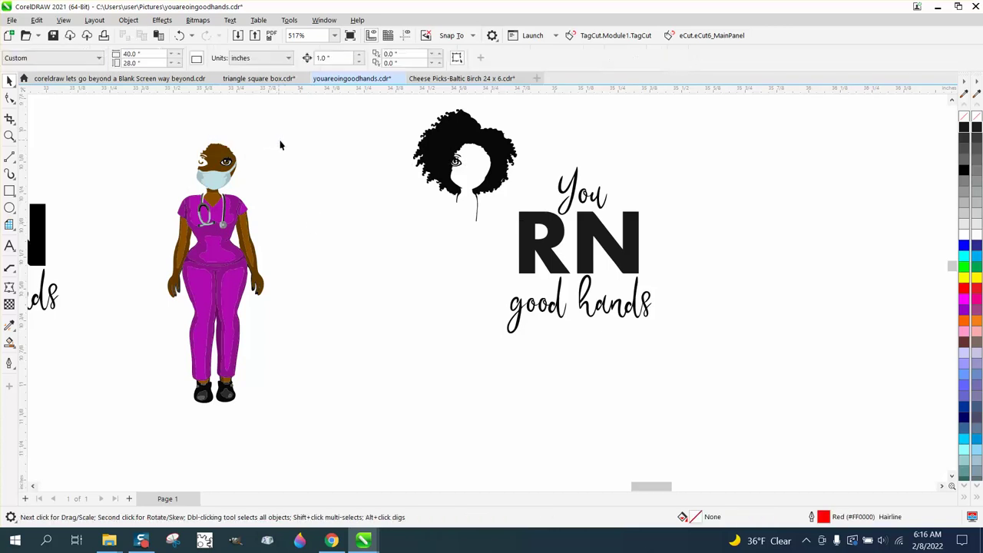
# Delete the tail nodes of the left and right hanging hair strands.
pyautogui.click(10, 136)
pyautogui.moveTo(394, 176); pyautogui.dragTo(512, 230)
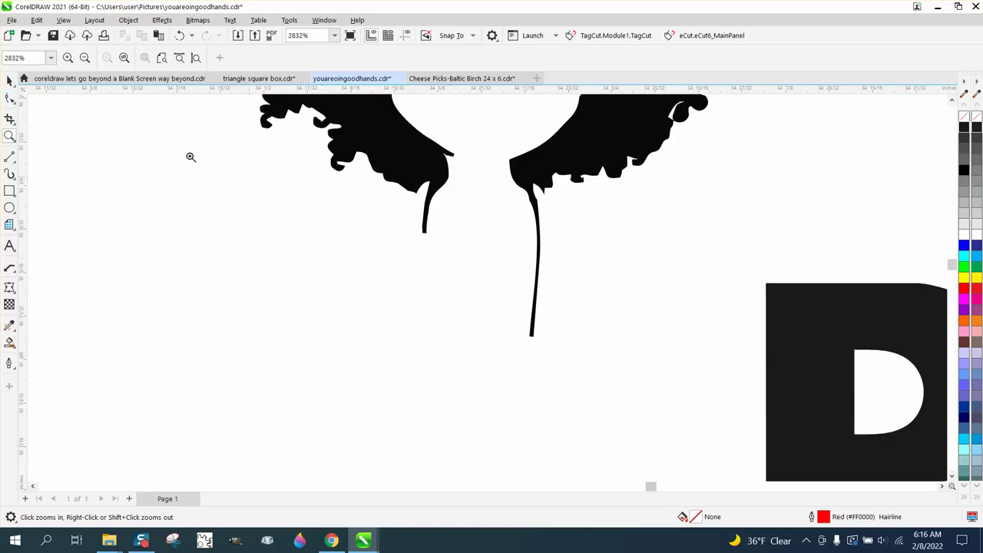
pyautogui.click(9, 98)
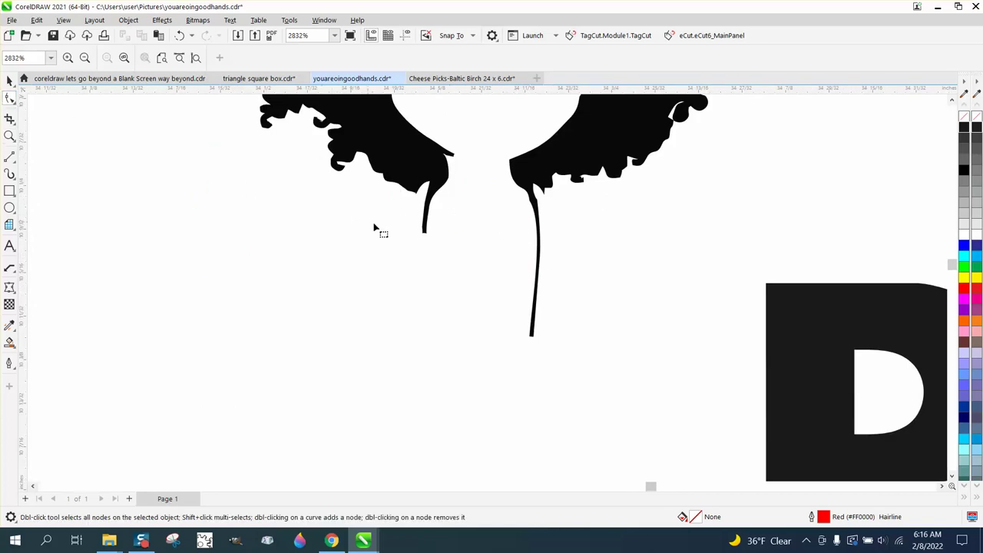
pyautogui.click(425, 229)
pyautogui.moveTo(425, 203); pyautogui.dragTo(455, 244)
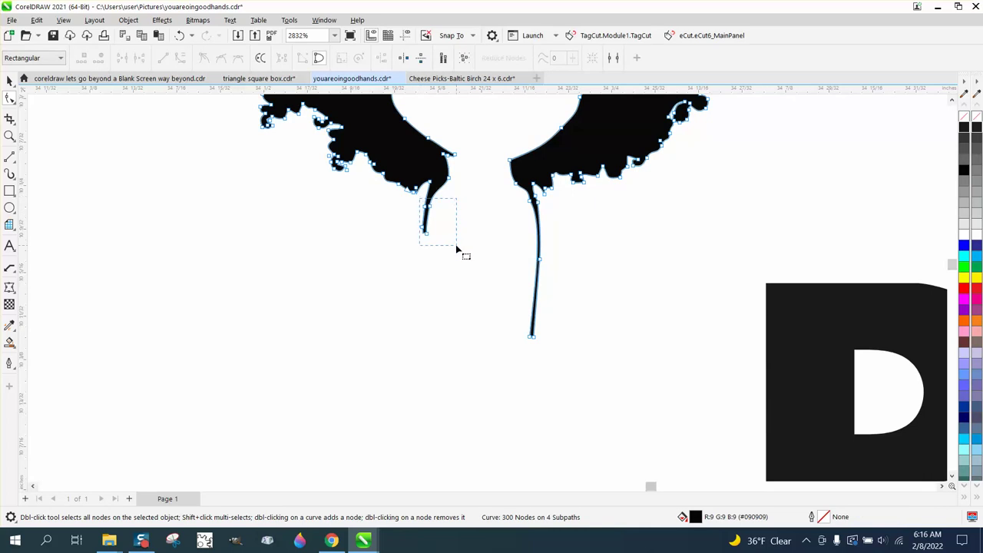
pyautogui.press('Delete')
pyautogui.moveTo(519, 237); pyautogui.dragTo(555, 329)
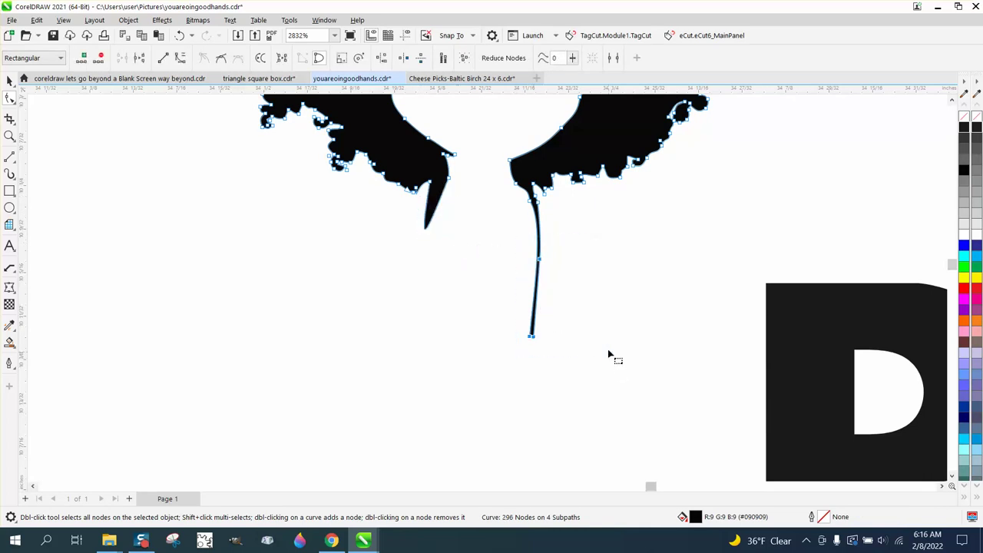
pyautogui.press('Delete')
# Convert the two spike segments on the hair curve to straight lines.
pyautogui.moveTo(522, 201); pyautogui.dragTo(538, 211)
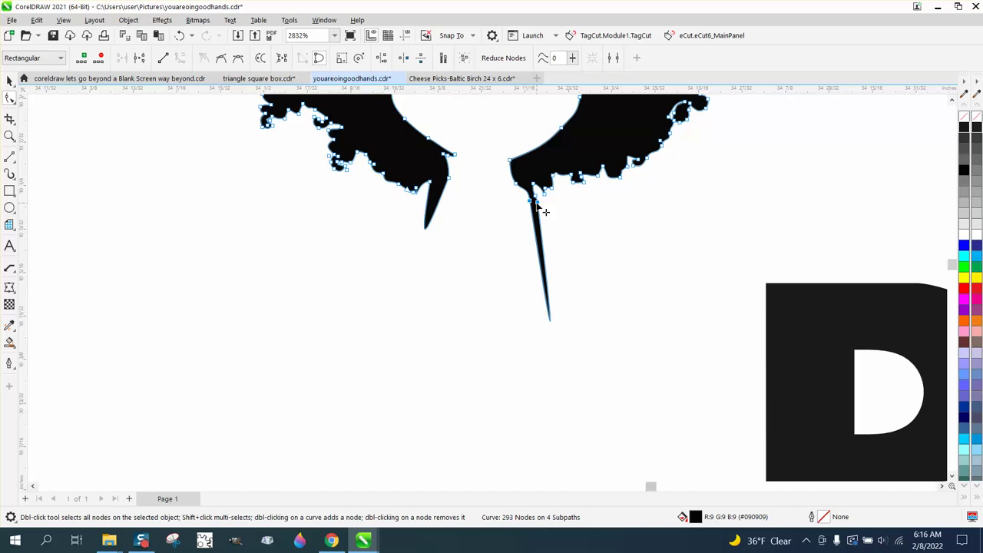
pyautogui.rightClick(536, 203)
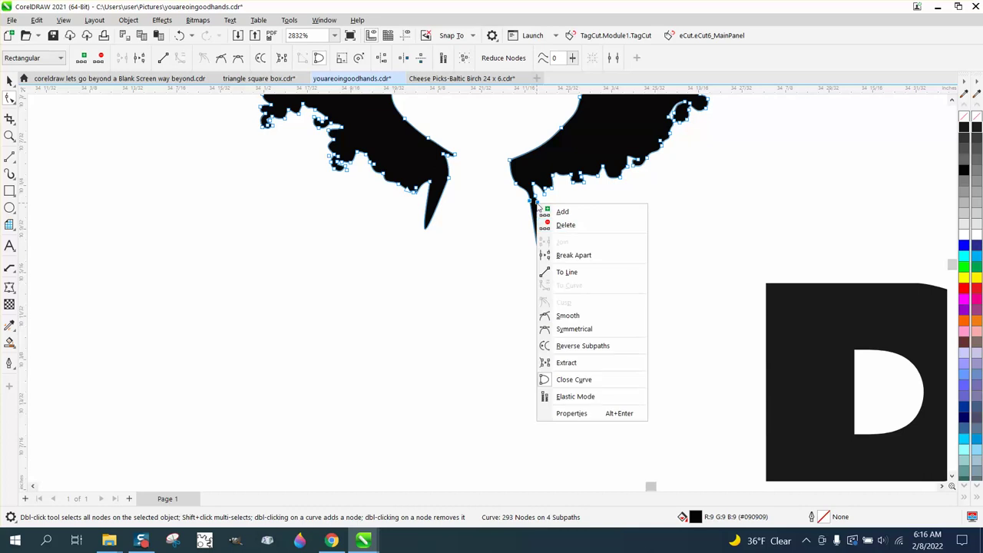
pyautogui.click(569, 275)
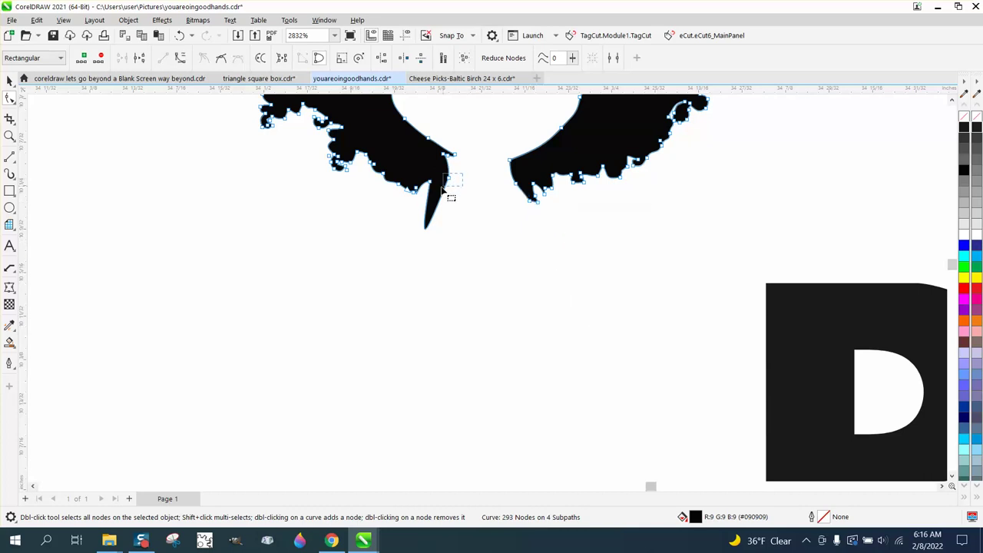
pyautogui.moveTo(427, 174); pyautogui.dragTo(446, 187)
pyautogui.rightClick(449, 179)
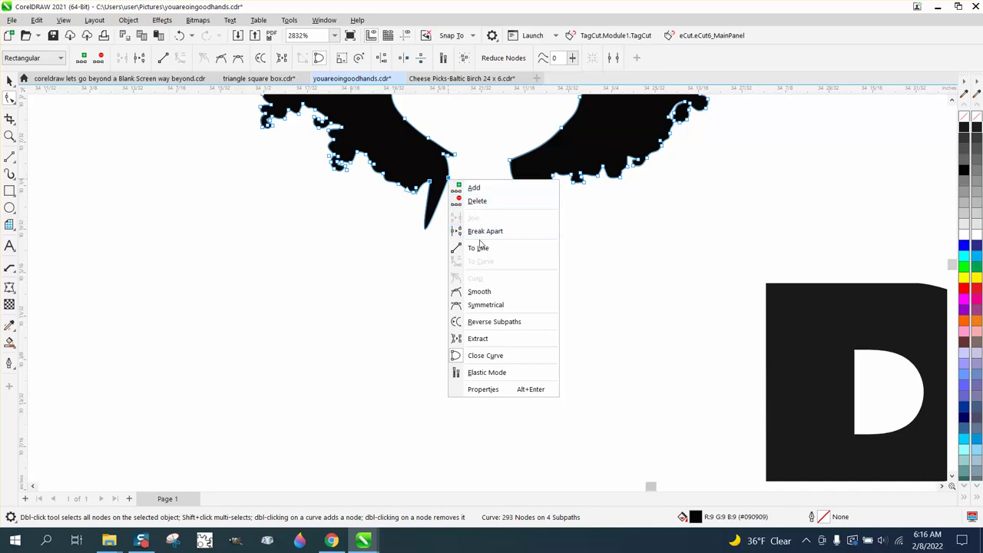
pyautogui.click(480, 249)
pyautogui.scroll(-4, 478, 261)
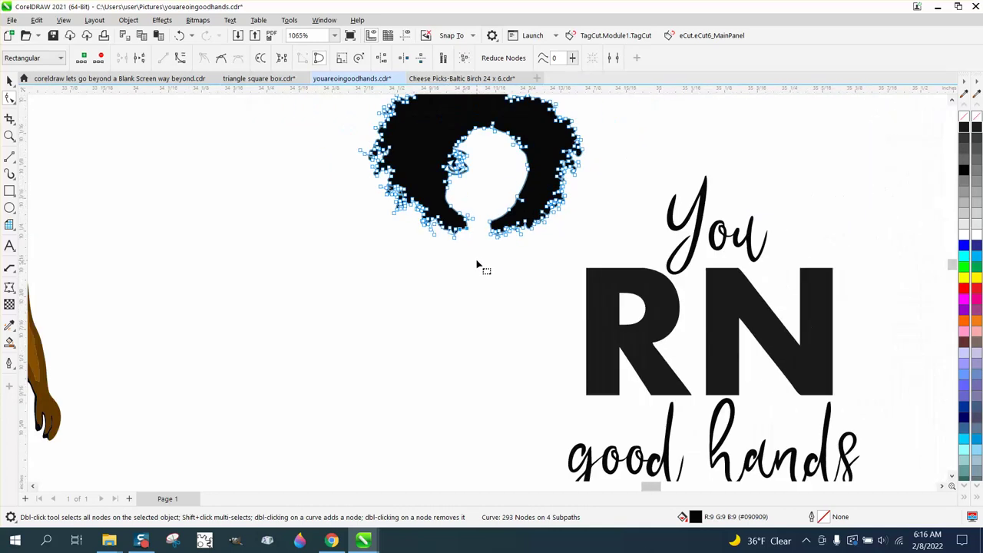
# Draw a yellow rectangle over the afro hair shape and send it behind the portrait.
pyautogui.press('z')
pyautogui.moveTo(411, 143); pyautogui.dragTo(509, 187)
pyautogui.scroll(-10, 468, 232)
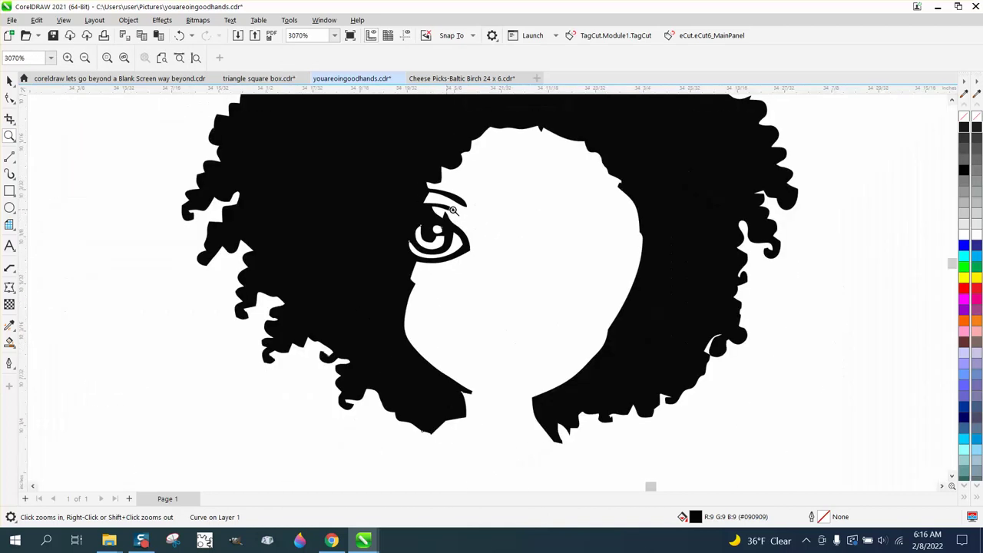
pyautogui.click(10, 190)
pyautogui.moveTo(247, 126); pyautogui.dragTo(647, 279)
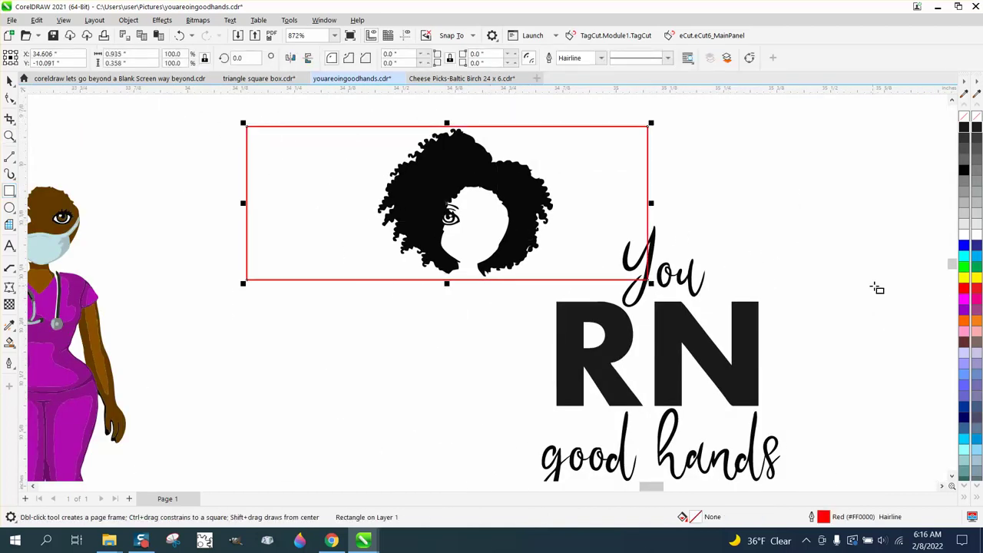
pyautogui.click(963, 279)
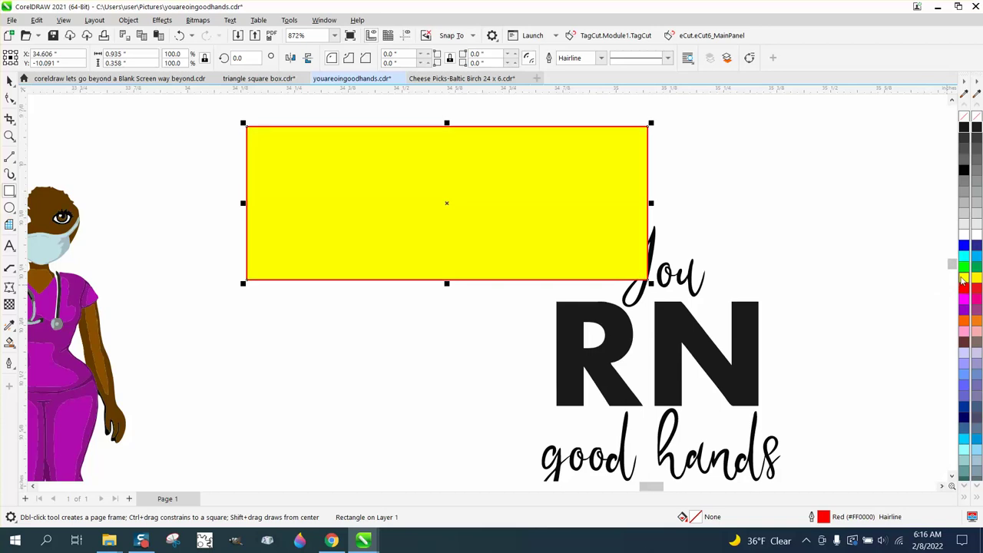
pyautogui.click(128, 20)
pyautogui.moveTo(150, 224)
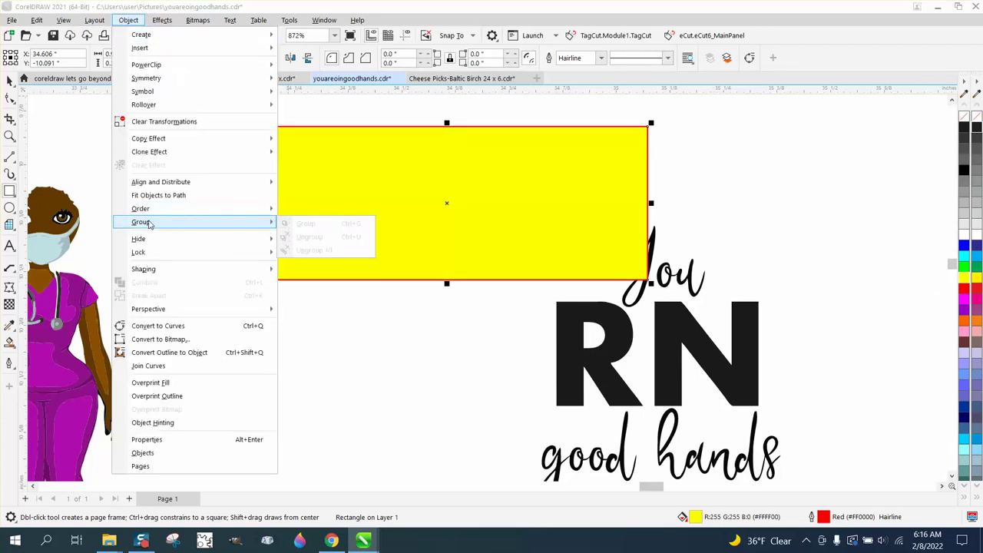
pyautogui.click(350, 227)
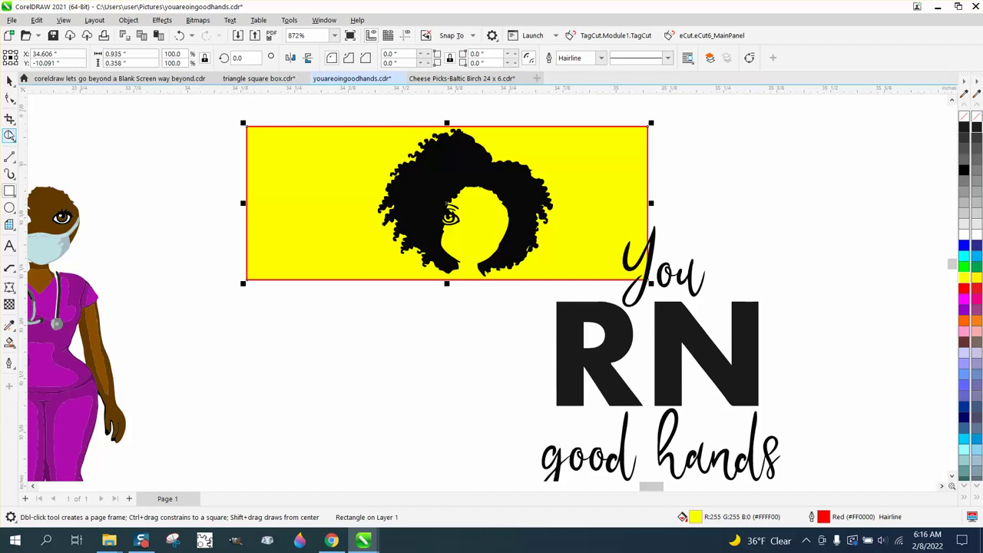
pyautogui.click(9, 135)
pyautogui.moveTo(430, 190); pyautogui.dragTo(499, 238)
pyautogui.rightClick(484, 176)
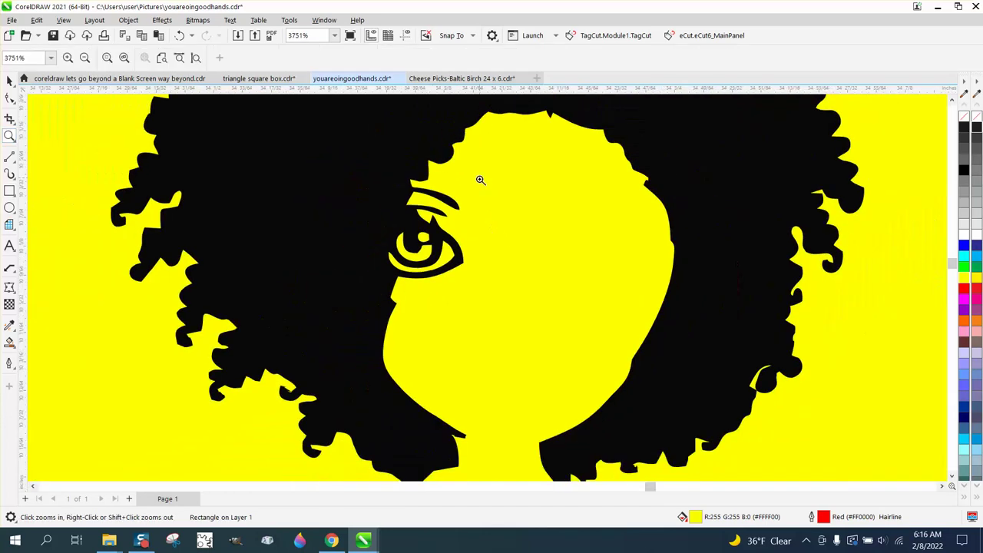
pyautogui.scroll(-6, 479, 180)
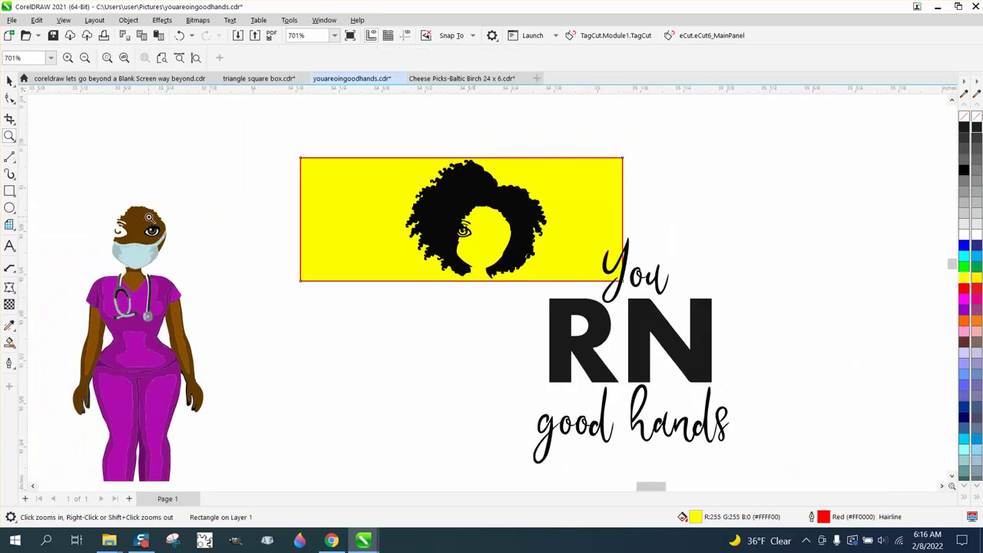
# Cut the nurse's eye outline and brown iris out of her face.
pyautogui.moveTo(119, 204); pyautogui.dragTo(228, 271)
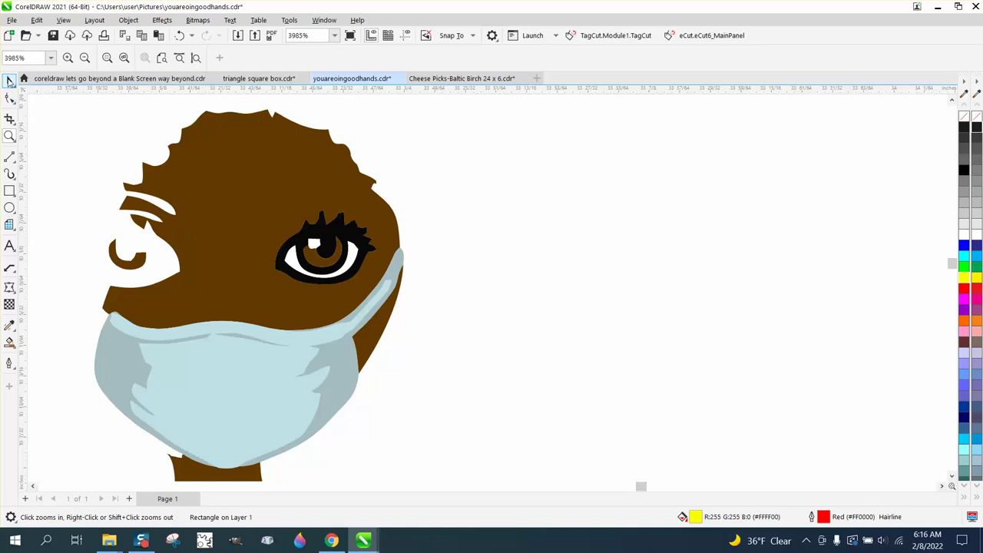
pyautogui.click(9, 80)
pyautogui.click(395, 143)
pyautogui.click(361, 234)
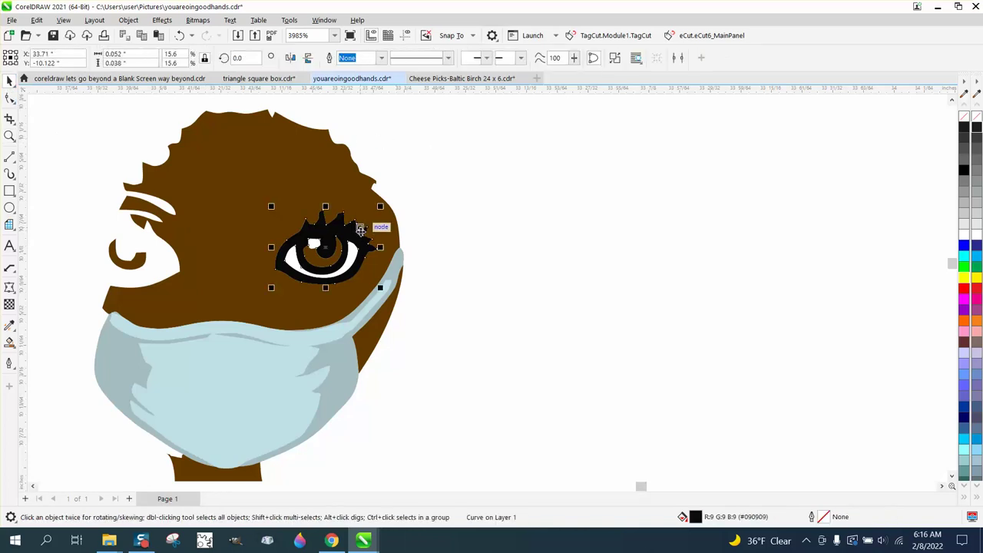
pyautogui.hotkey('shift', 'pagedown')
pyautogui.click(342, 252)
pyautogui.hotkey('shift', 'pagedown')
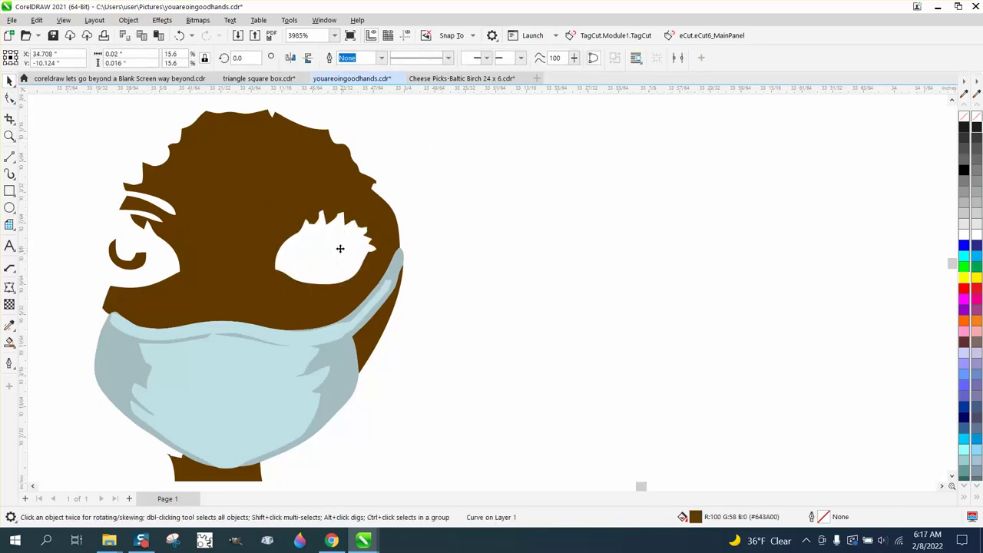
pyautogui.scroll(-4, 342, 249)
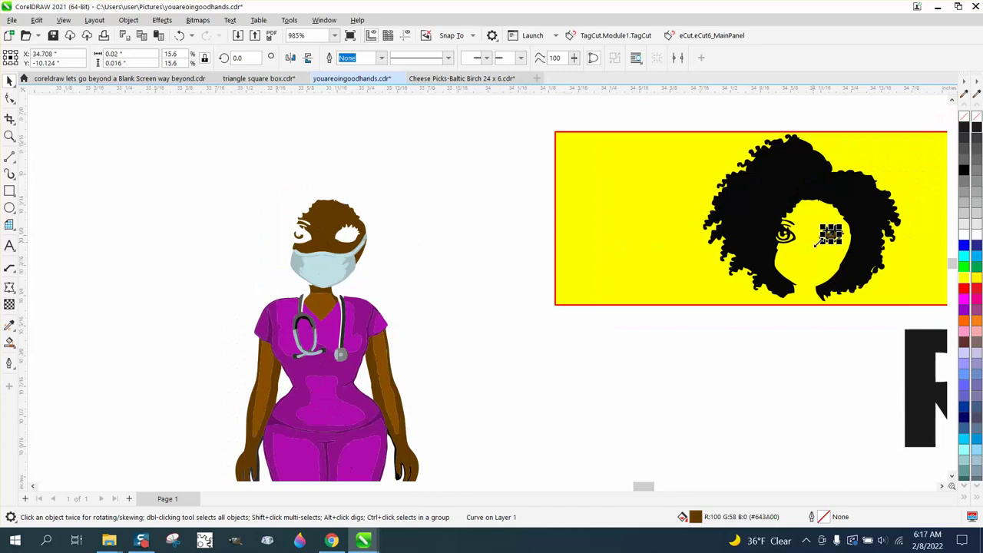
# Delete the brown iris from the portrait's new second eye.
pyautogui.click(9, 136)
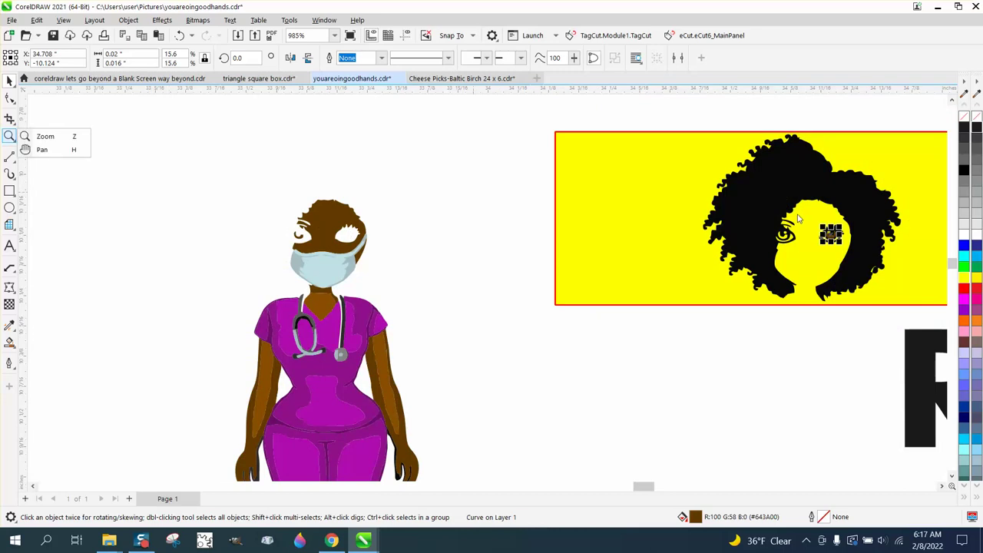
pyautogui.click(27, 137)
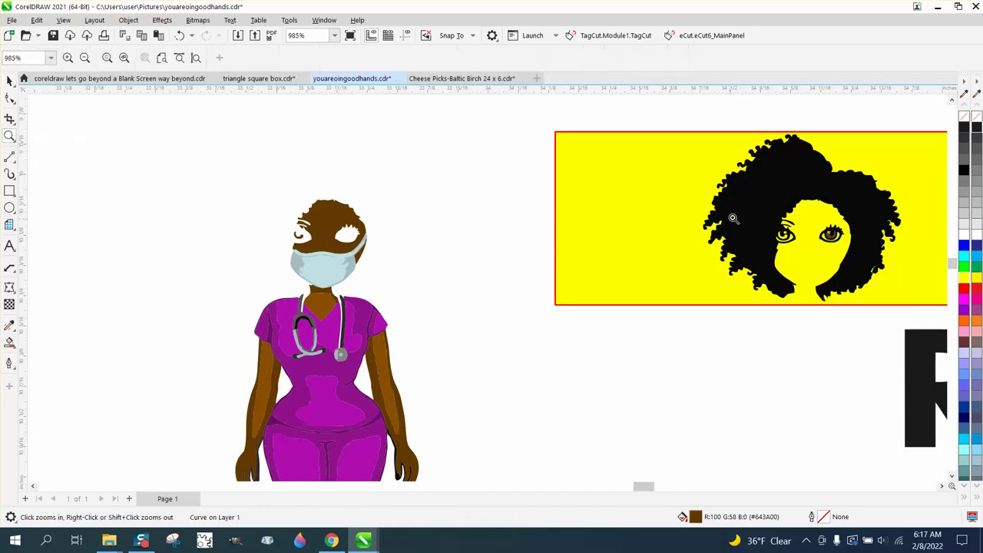
pyautogui.moveTo(780, 216); pyautogui.dragTo(925, 278)
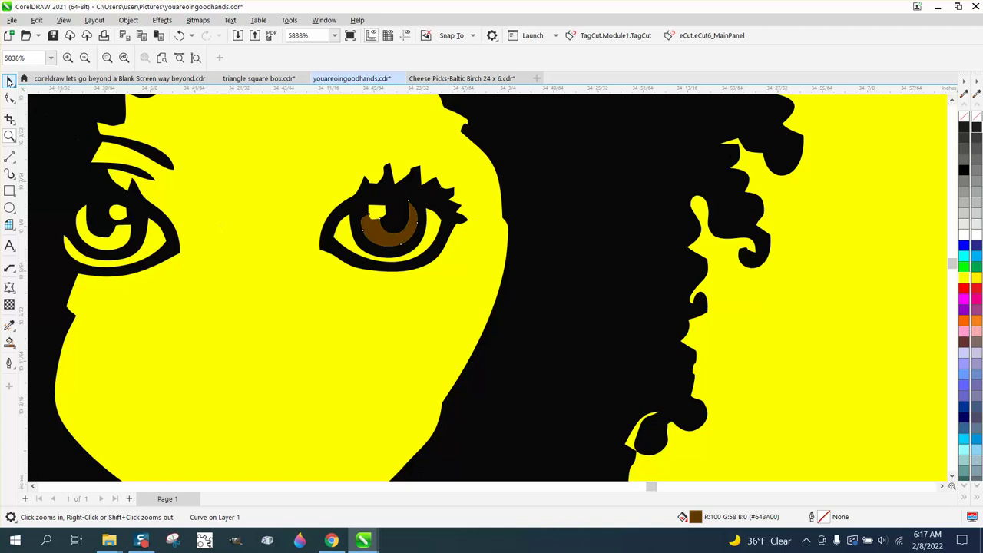
pyautogui.click(9, 81)
pyautogui.click(351, 247)
pyautogui.press('Delete')
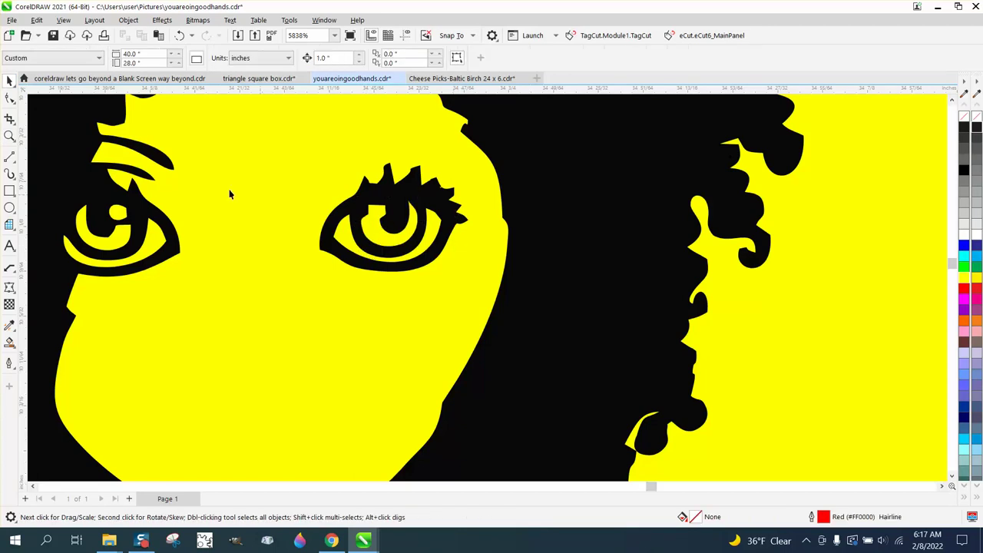
# Zoom into the eyelash tip, bend the lash edge to close the gap, and delete two stray nodes.
pyautogui.click(10, 136)
pyautogui.moveTo(407, 182); pyautogui.dragTo(509, 221)
pyautogui.click(10, 98)
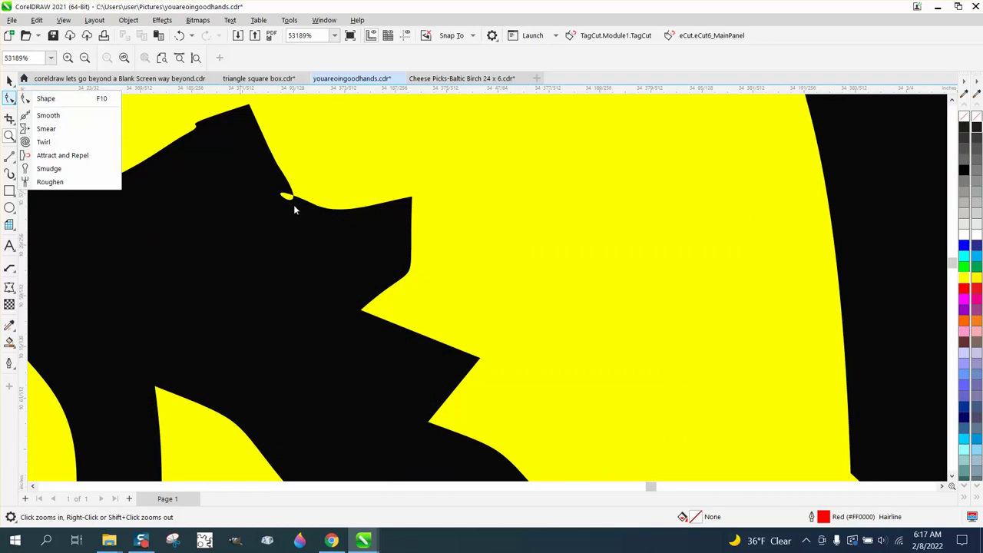
pyautogui.click(52, 116)
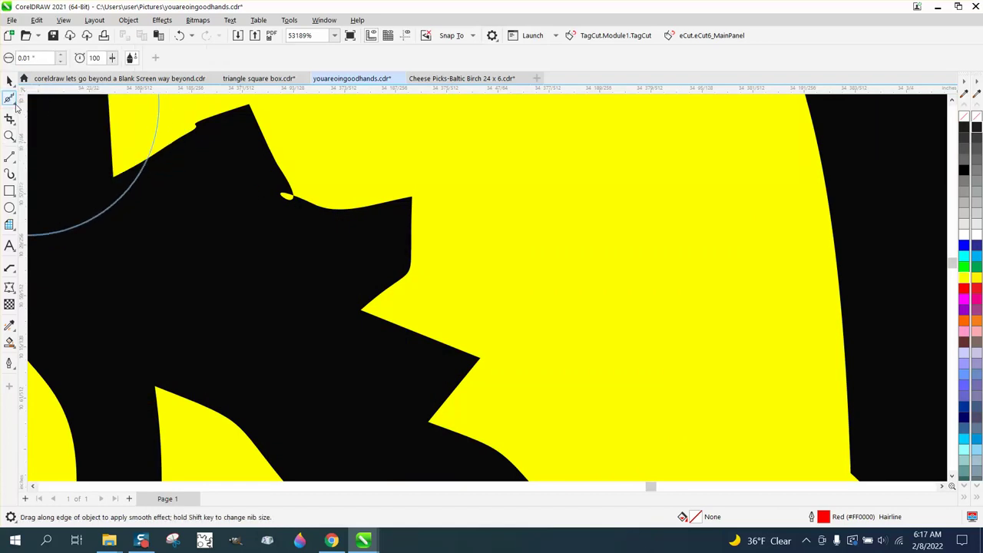
pyautogui.click(10, 98)
pyautogui.click(38, 97)
pyautogui.click(296, 209)
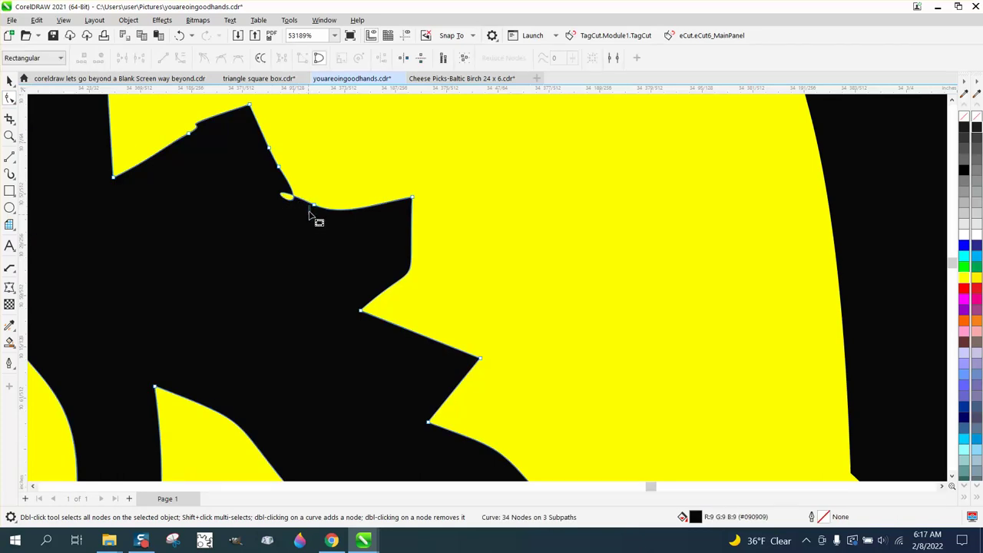
pyautogui.moveTo(312, 219)
pyautogui.mouseDown()
pyautogui.moveTo(299, 229)
pyautogui.moveTo(329, 204)
pyautogui.moveTo(291, 211)
pyautogui.moveTo(318, 239)
pyautogui.moveTo(300, 232)
pyautogui.moveTo(298, 241)
pyautogui.moveTo(295, 225)
pyautogui.mouseUp()
pyautogui.doubleClick(277, 167)
pyautogui.doubleClick(334, 208)
# Round off the sharp top eyelash spike with the Smooth tool.
pyautogui.scroll(-1, 351, 222)
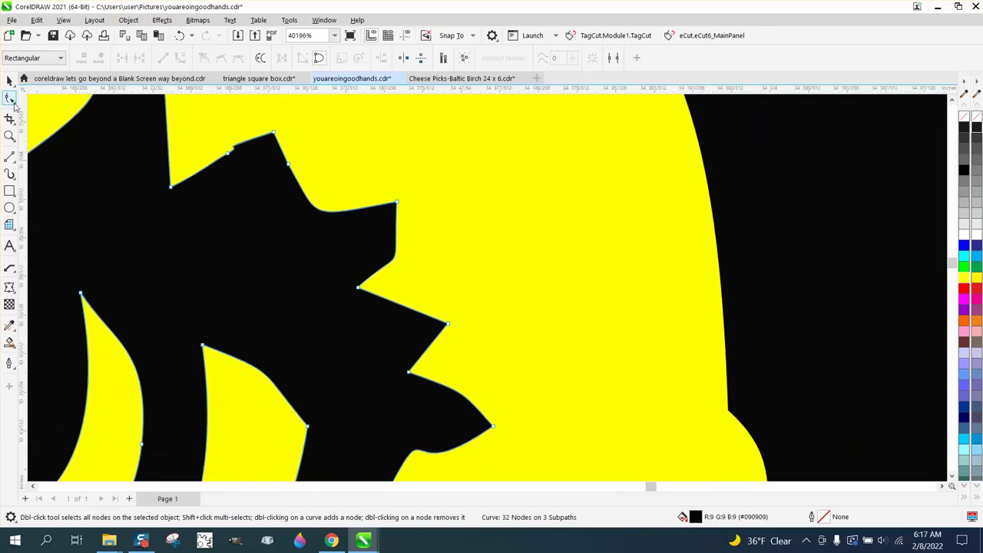
pyautogui.click(14, 105)
pyautogui.click(48, 115)
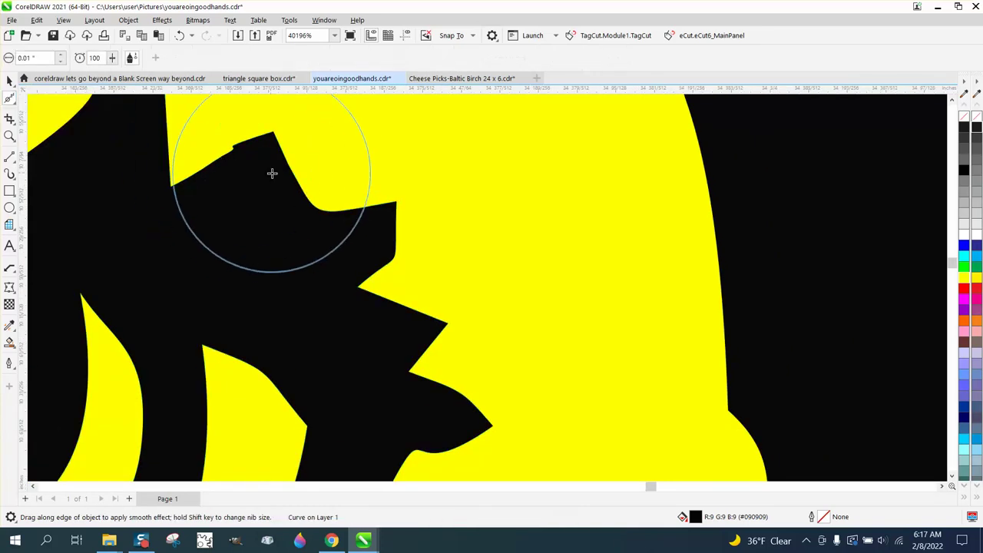
pyautogui.moveTo(272, 171)
pyautogui.mouseDown()
pyautogui.moveTo(274, 154)
pyautogui.moveTo(340, 216)
pyautogui.mouseUp()
pyautogui.scroll(-2, 341, 217)
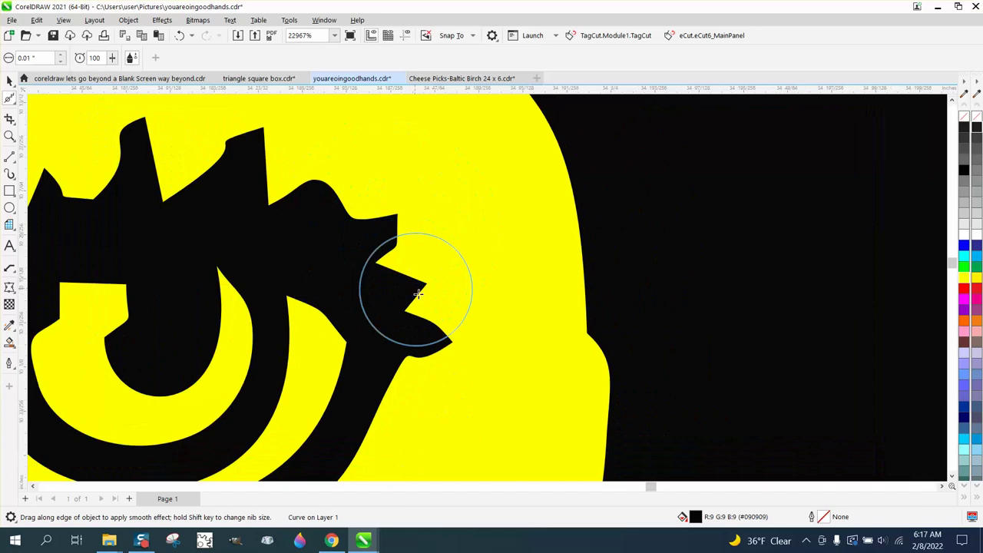
pyautogui.scroll(-1, 425, 288)
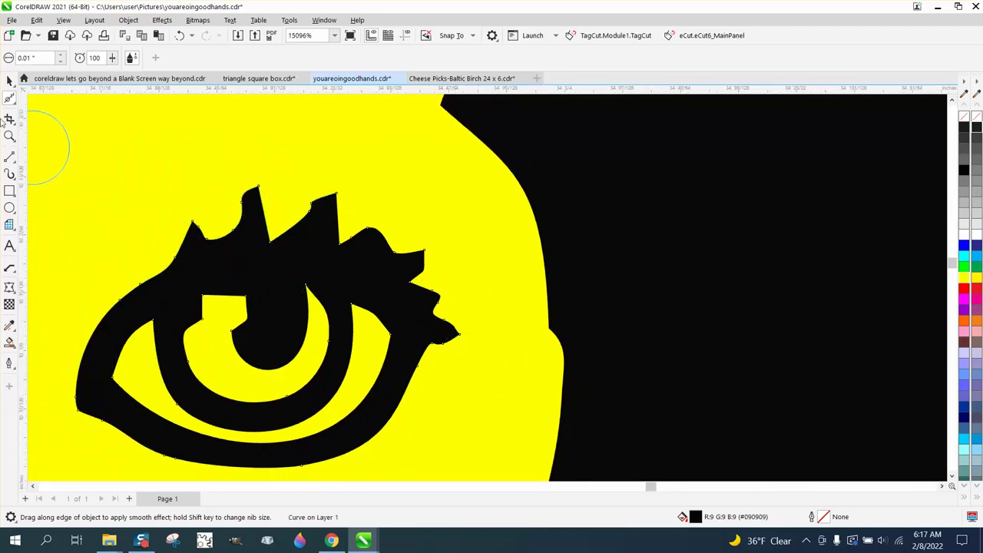
pyautogui.click(9, 80)
pyautogui.scroll(-7, 527, 230)
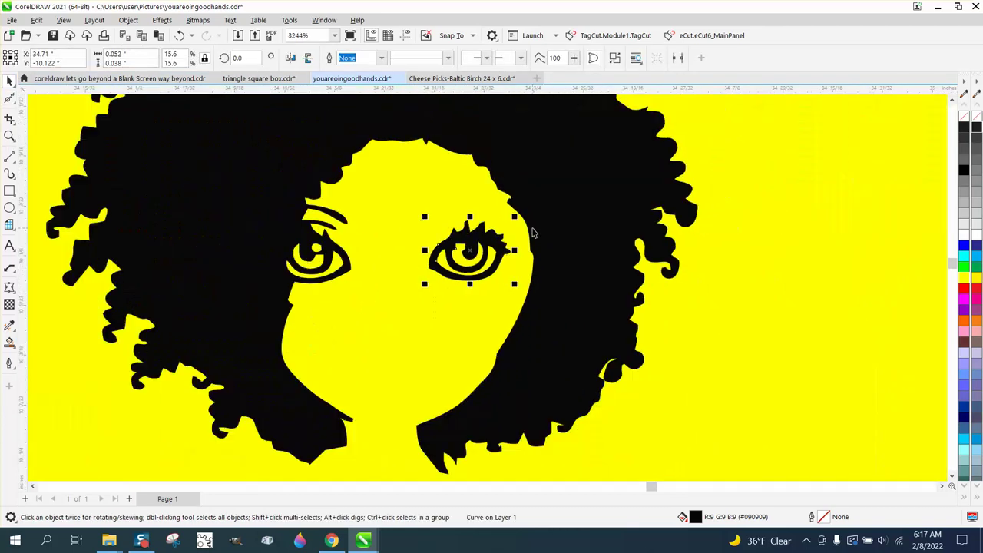
# Drag the light-blue face mask pieces up off the nurse's head into empty space, then zoom onto them.
pyautogui.scroll(-2, 529, 228)
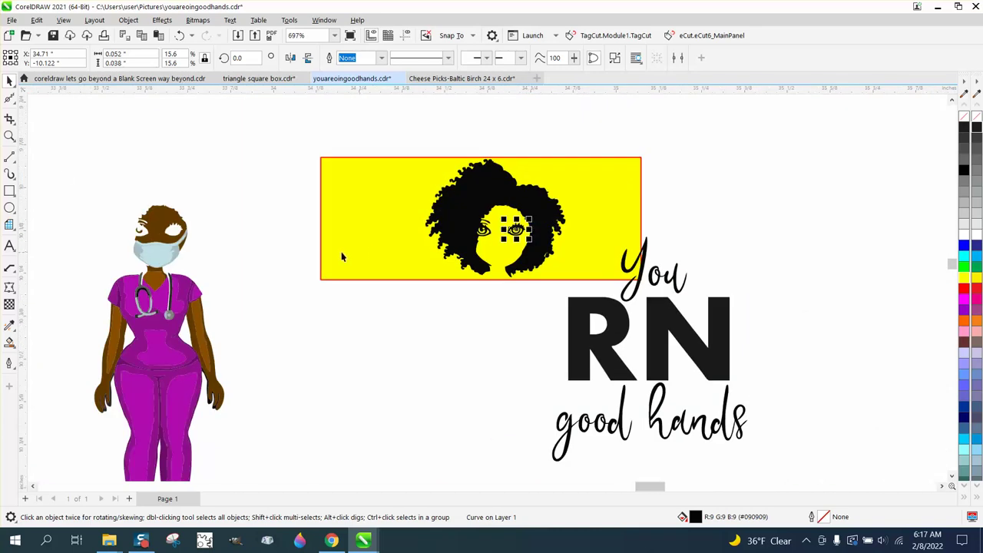
pyautogui.click(9, 136)
pyautogui.moveTo(109, 215); pyautogui.dragTo(306, 295)
pyautogui.click(9, 81)
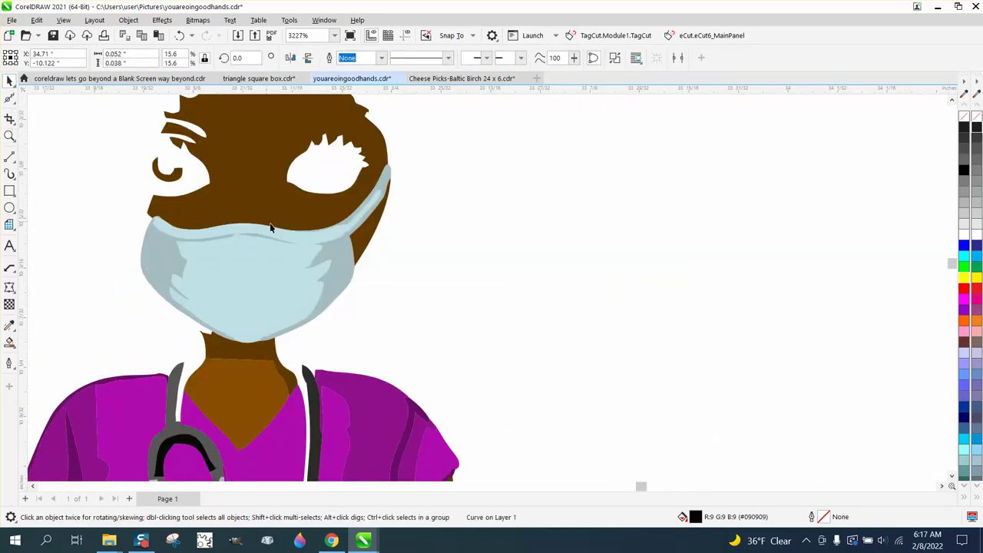
pyautogui.scroll(-3, 279, 241)
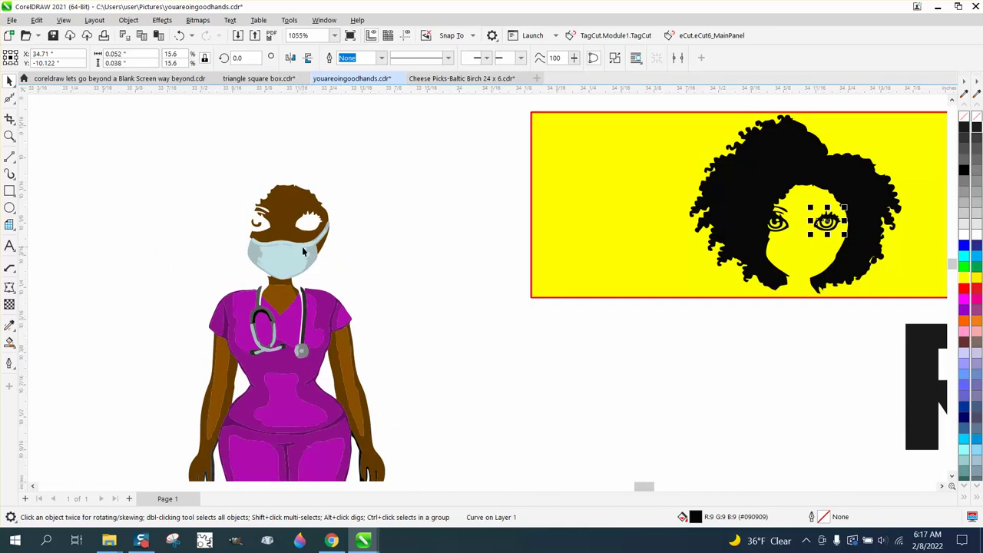
pyautogui.scroll(-1, 416, 281)
pyautogui.scroll(-2, 366, 278)
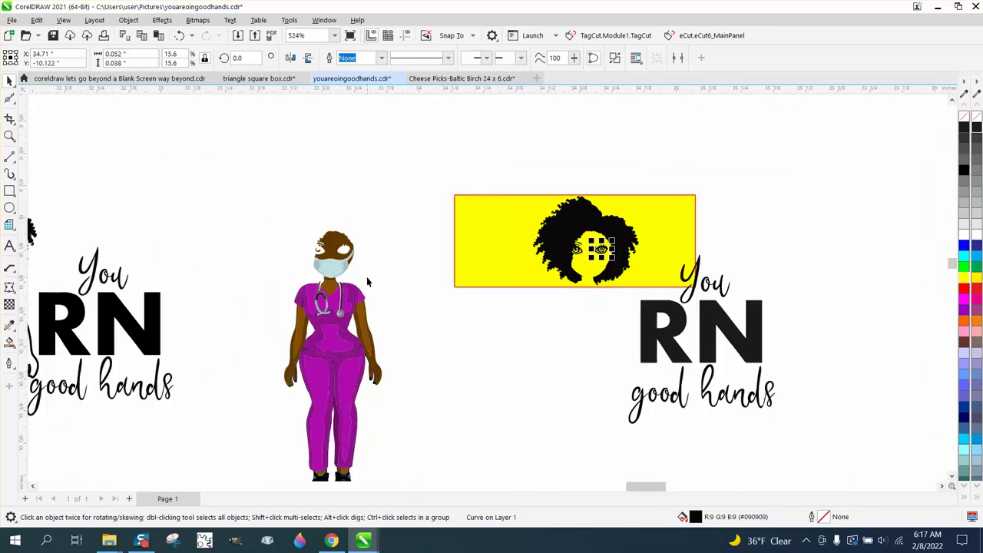
pyautogui.click(332, 270)
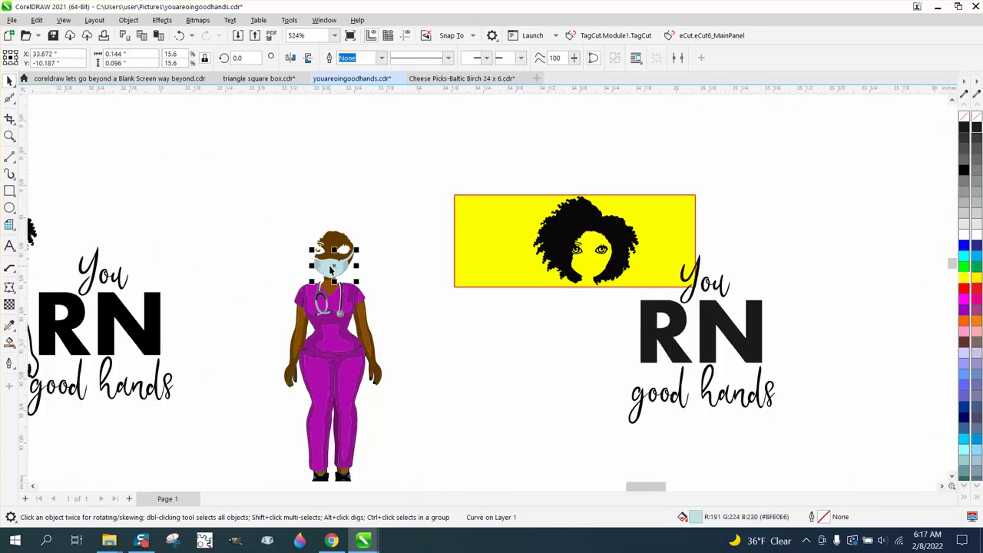
pyautogui.moveTo(330, 269); pyautogui.dragTo(331, 265)
pyautogui.click(341, 266)
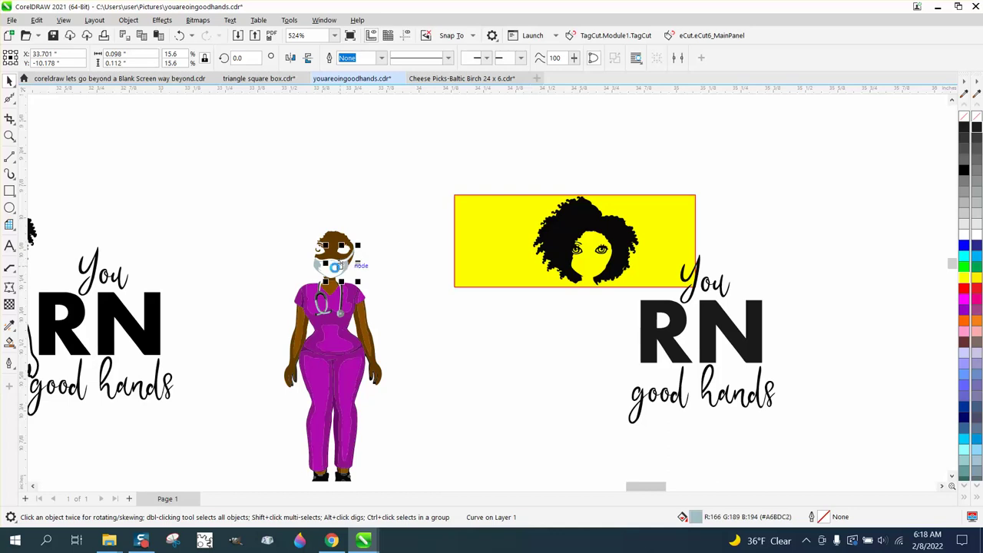
pyautogui.scroll(-3, 425, 315)
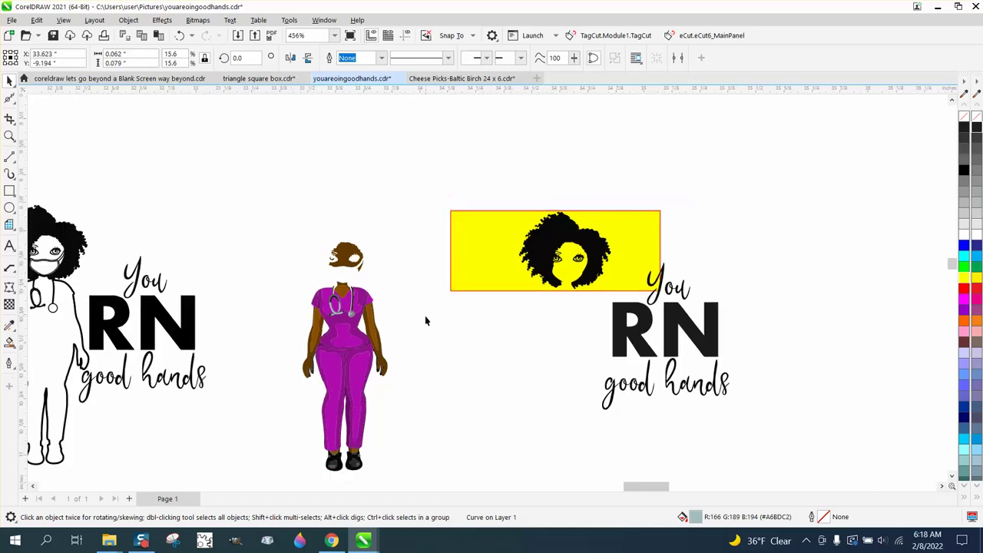
pyautogui.click(9, 136)
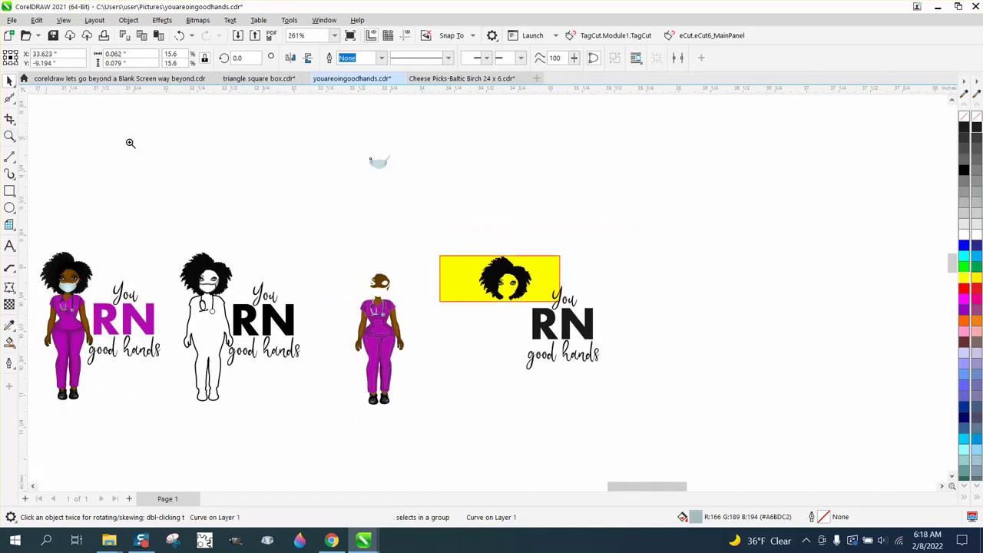
pyautogui.moveTo(347, 145); pyautogui.dragTo(449, 194)
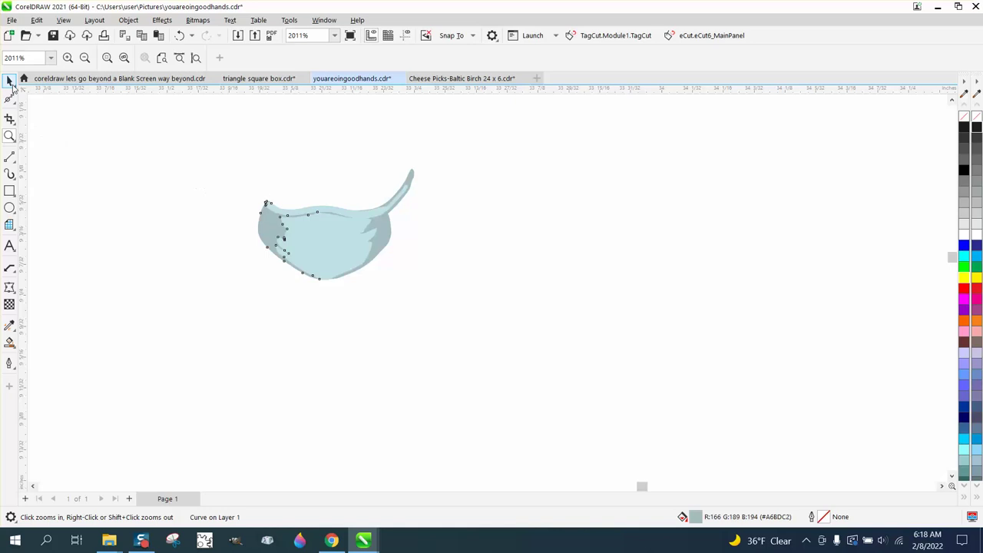
# Combine the three mask pieces into one curve with no fill and a black outline.
pyautogui.click(10, 80)
pyautogui.moveTo(186, 146); pyautogui.dragTo(485, 281)
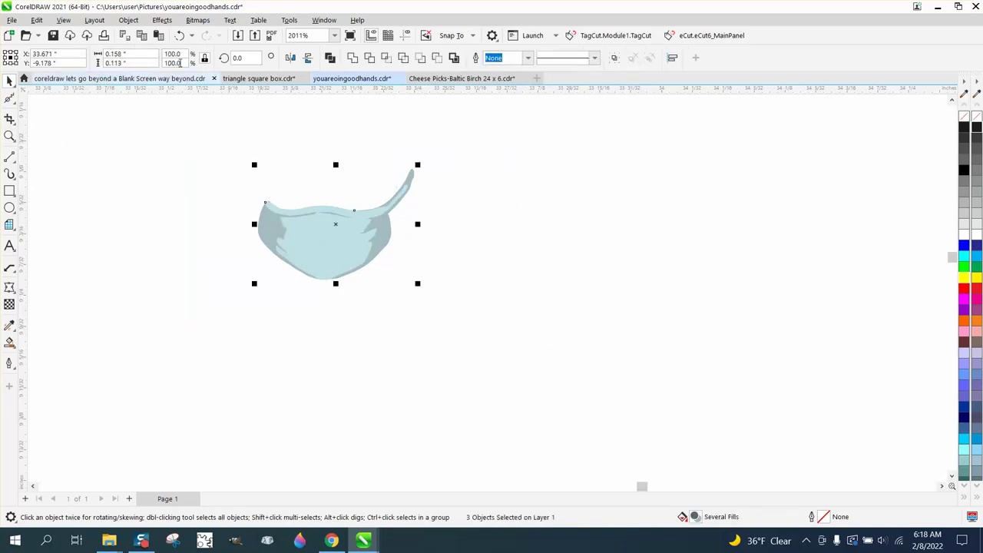
pyautogui.click(128, 20)
pyautogui.click(143, 283)
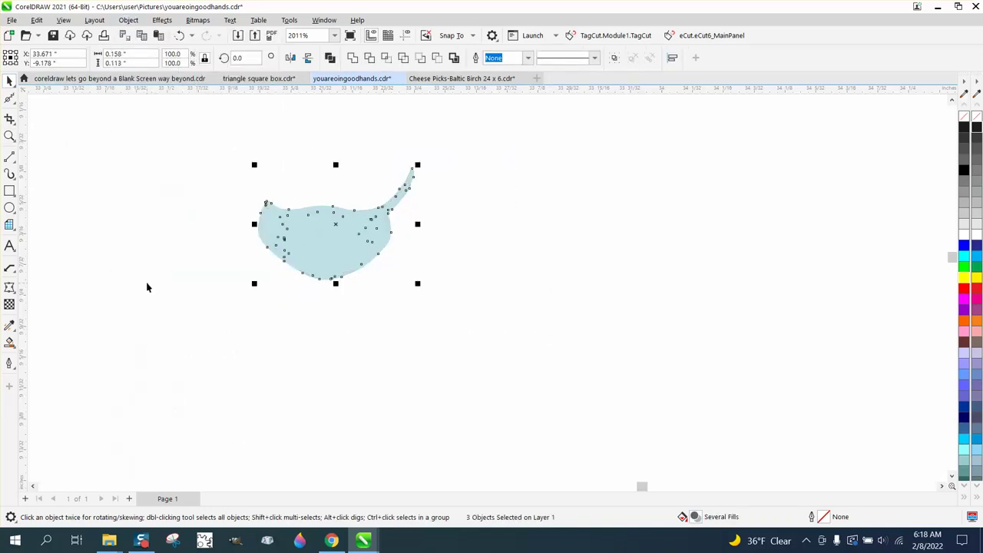
pyautogui.click(965, 119)
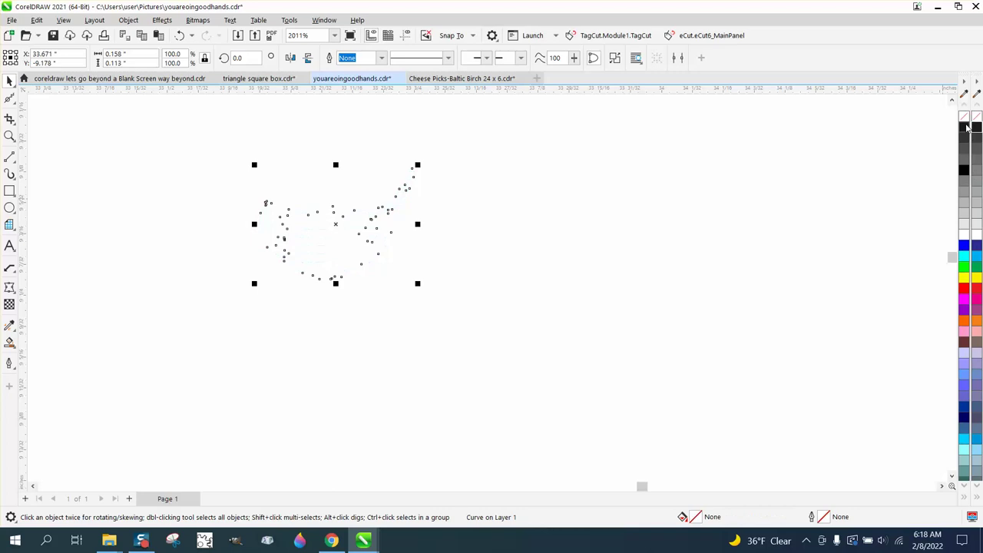
pyautogui.rightClick(965, 129)
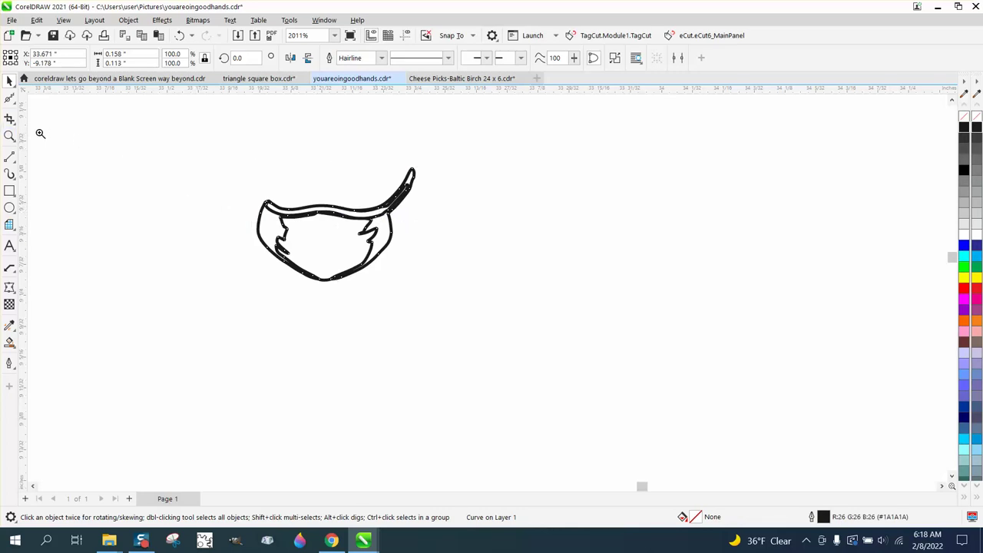
# Delete five surplus nodes along the horn's inner tip.
pyautogui.press('z')
pyautogui.moveTo(351, 160); pyautogui.dragTo(522, 245)
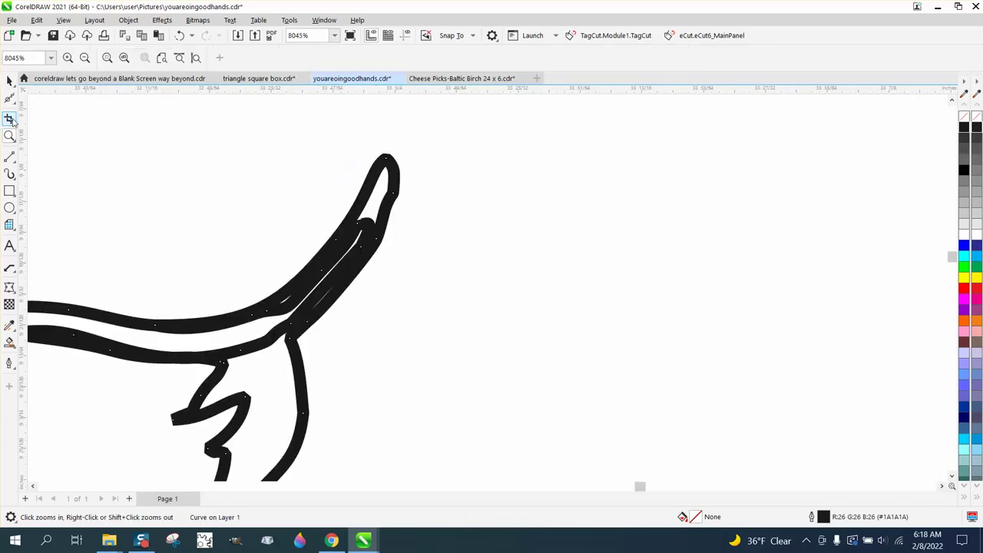
pyautogui.click(15, 102)
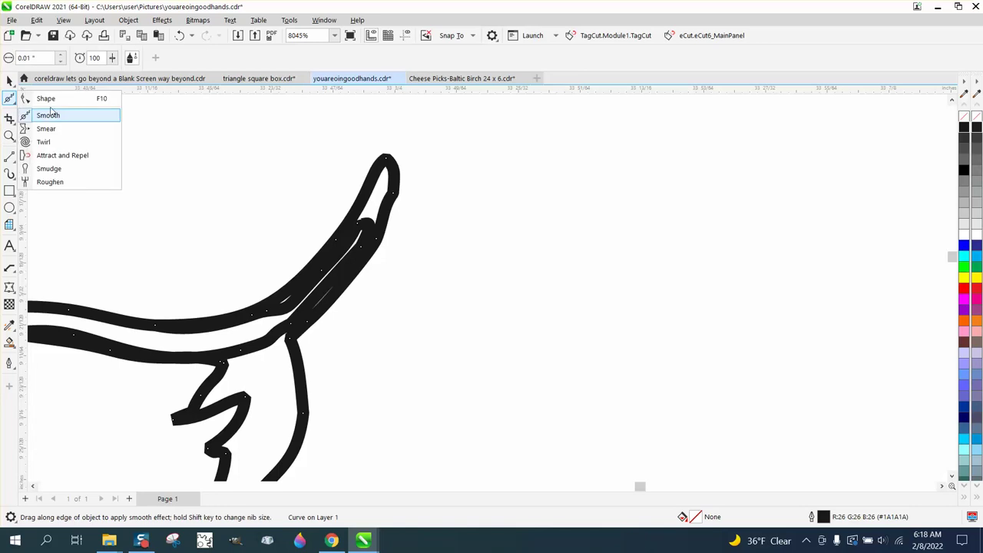
pyautogui.click(46, 98)
pyautogui.click(292, 326)
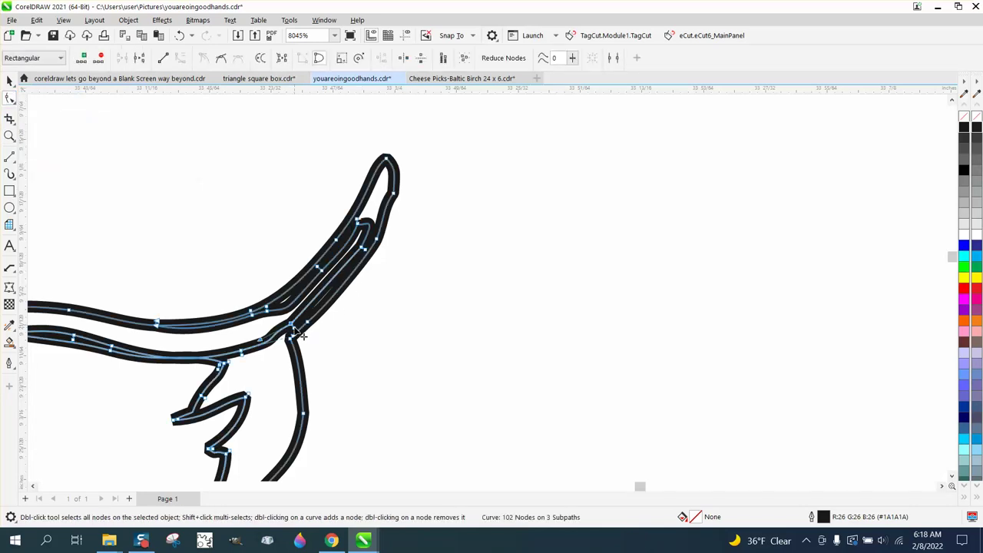
pyautogui.press('Delete')
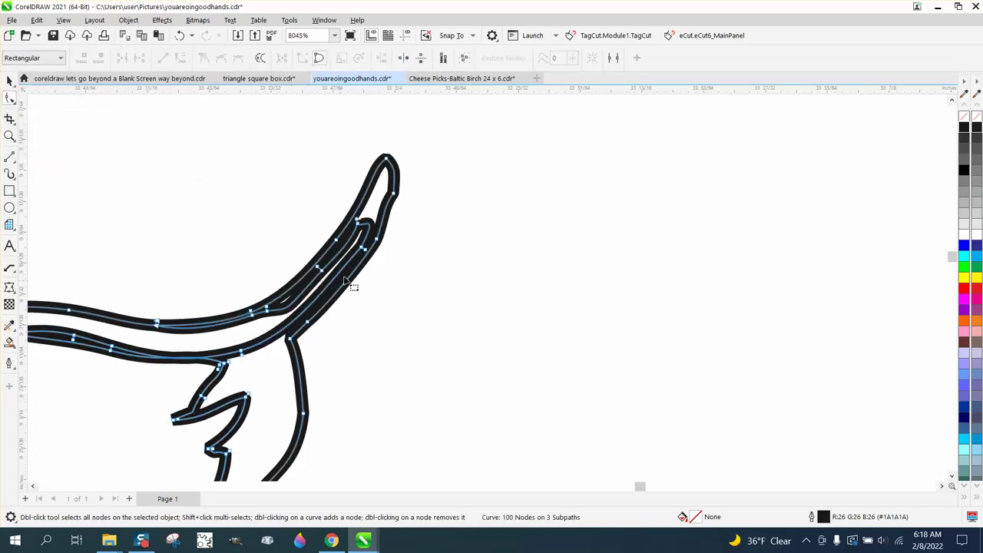
pyautogui.doubleClick(375, 244)
pyautogui.doubleClick(372, 232)
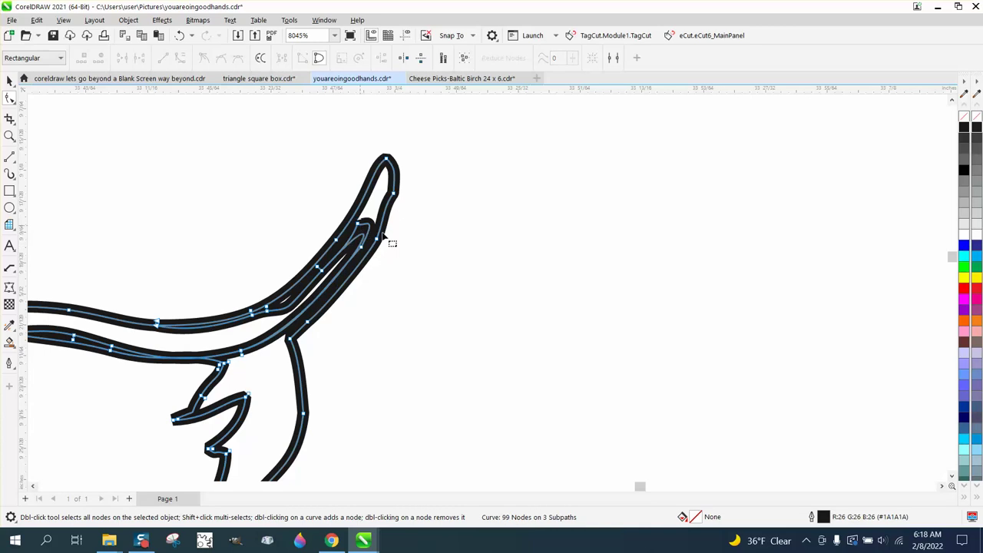
pyautogui.doubleClick(371, 238)
pyautogui.doubleClick(368, 256)
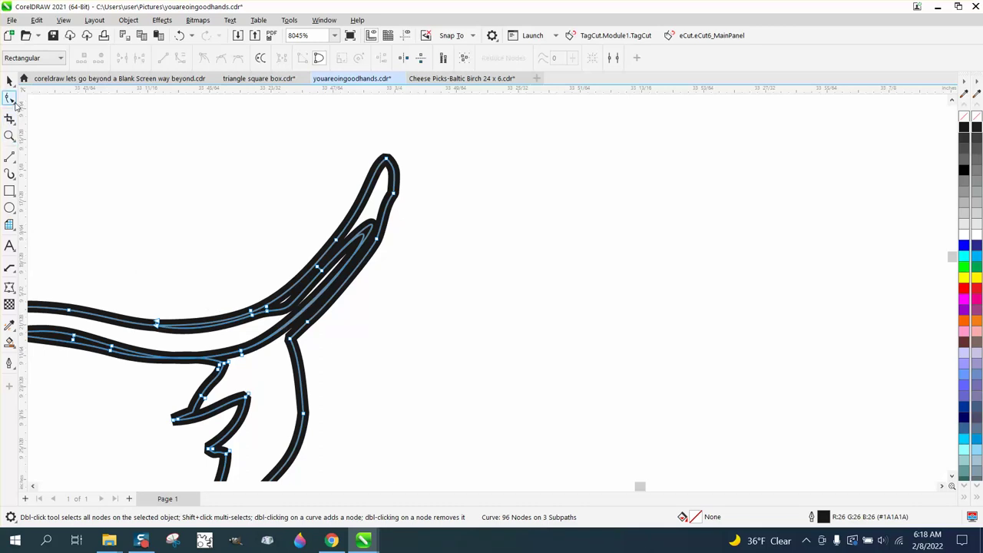
# Remove the overlapping inner horn segments with Virtual Segment Delete, undoing the accidental whole-curve deletion.
pyautogui.click(11, 123)
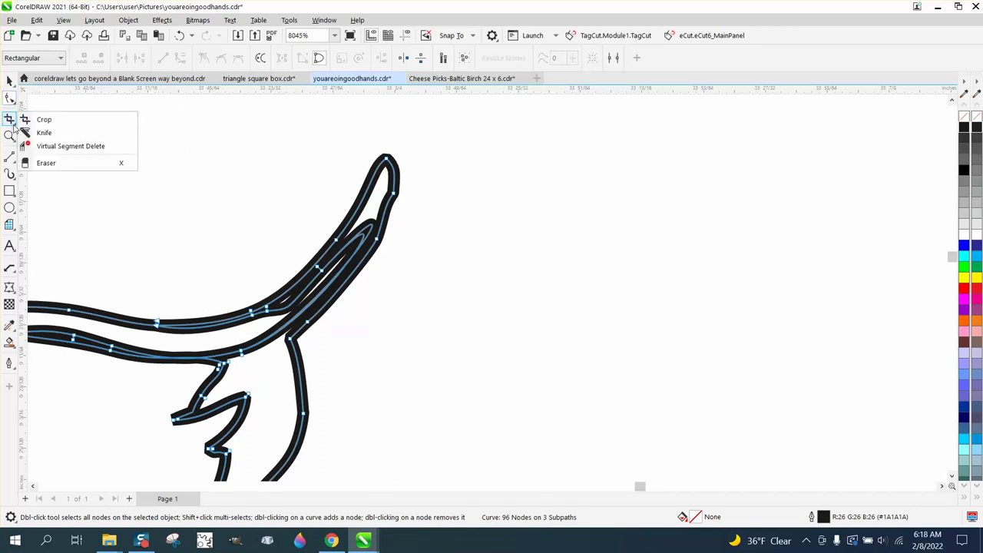
pyautogui.click(51, 148)
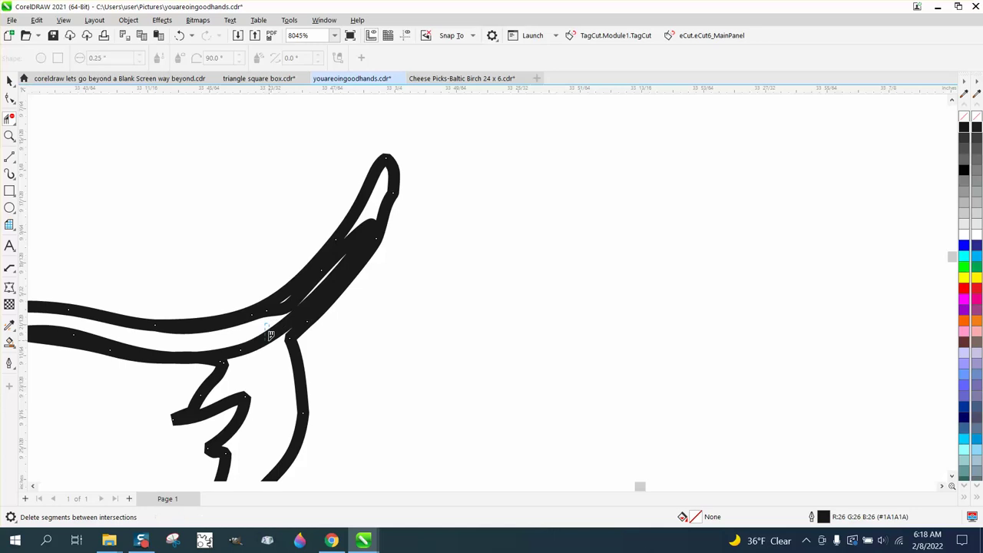
pyautogui.click(321, 304)
pyautogui.click(369, 233)
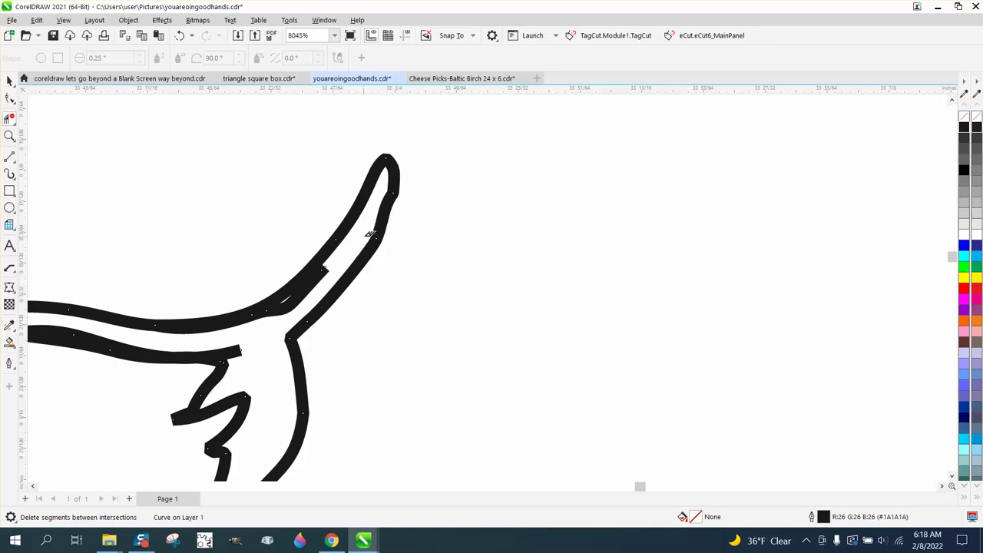
pyautogui.click(324, 269)
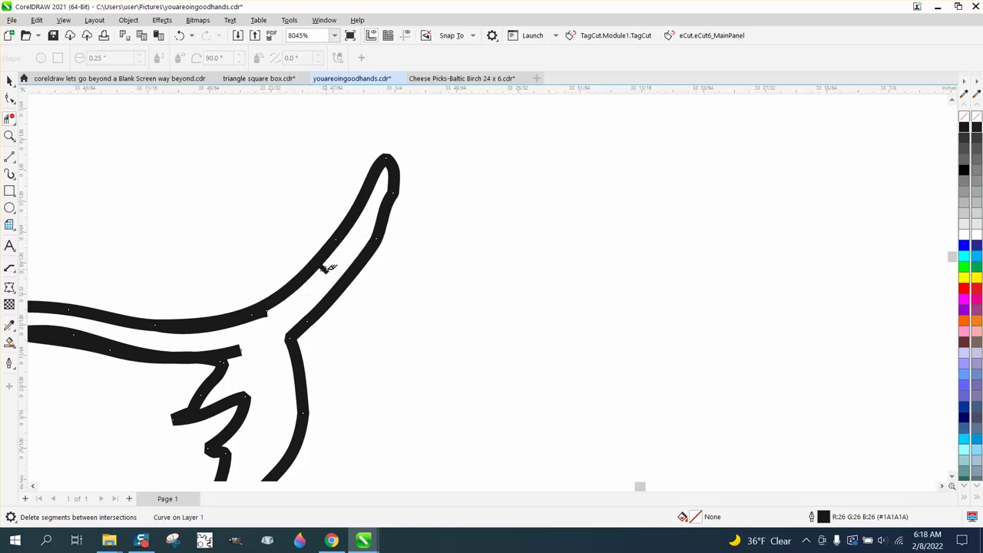
pyautogui.click(270, 313)
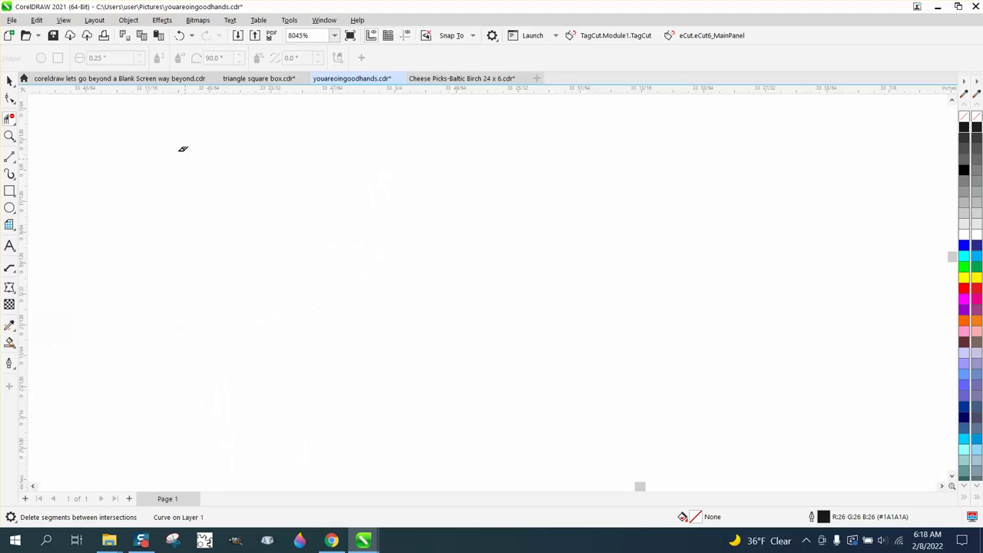
pyautogui.click(179, 35)
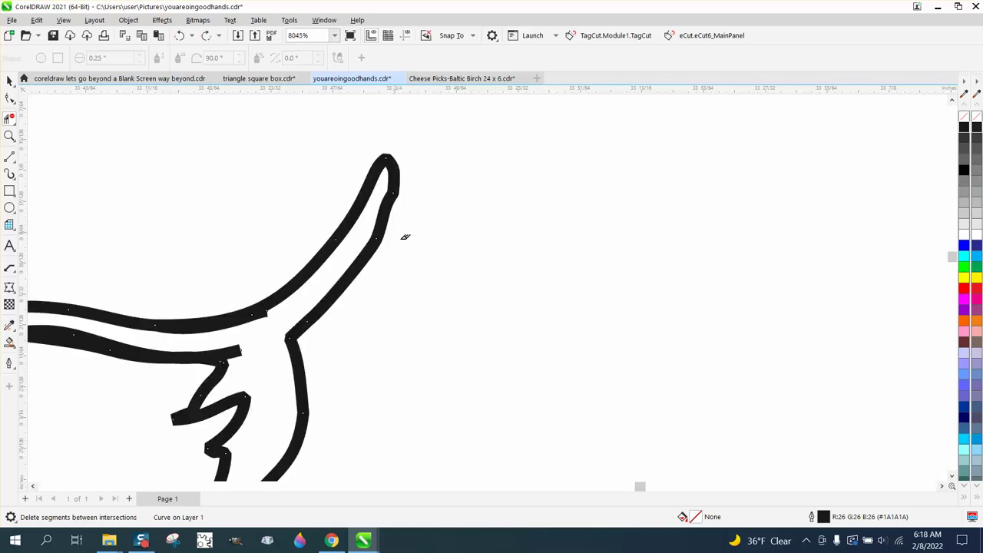
pyautogui.scroll(-2, 406, 238)
pyautogui.scroll(-1, 422, 268)
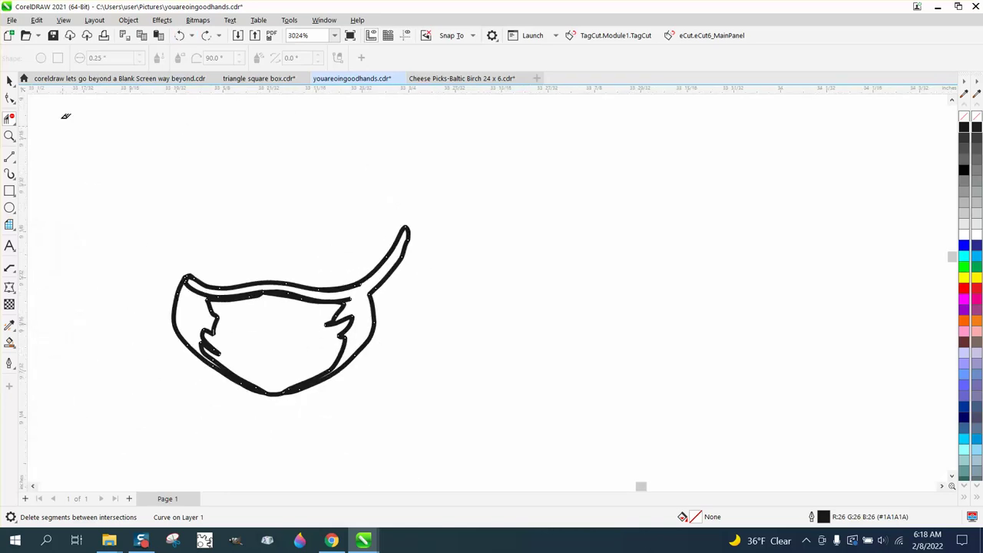
pyautogui.press('space')
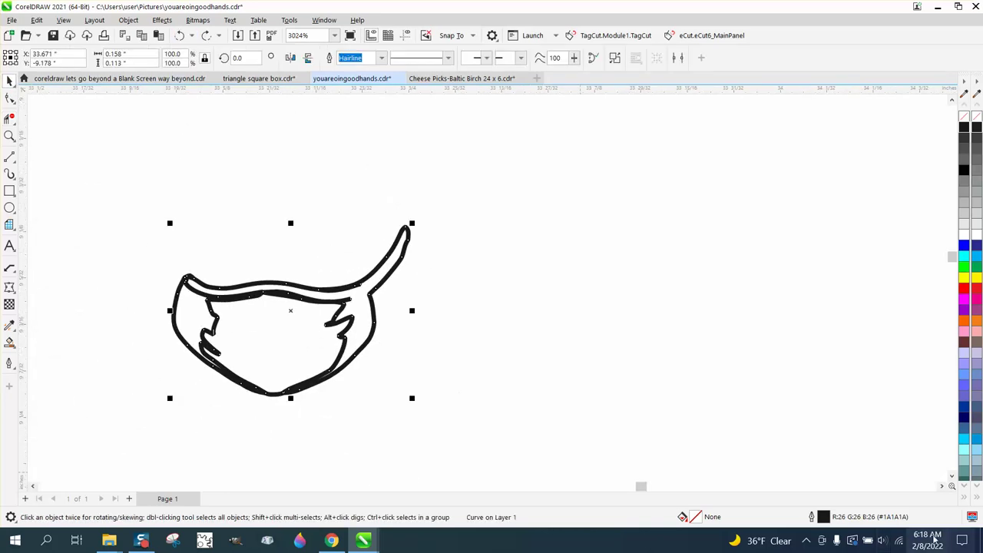
pyautogui.doubleClick(824, 517)
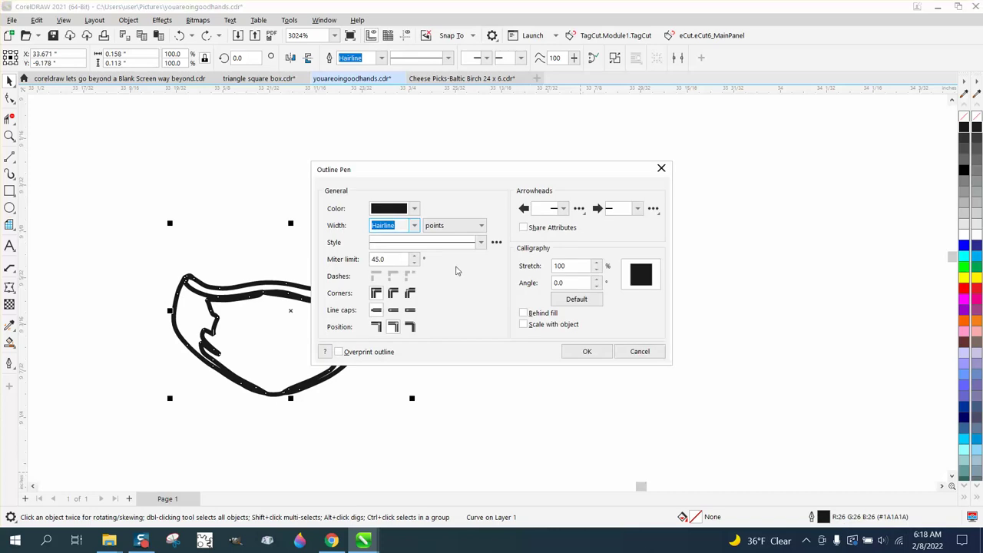
pyautogui.click(415, 225)
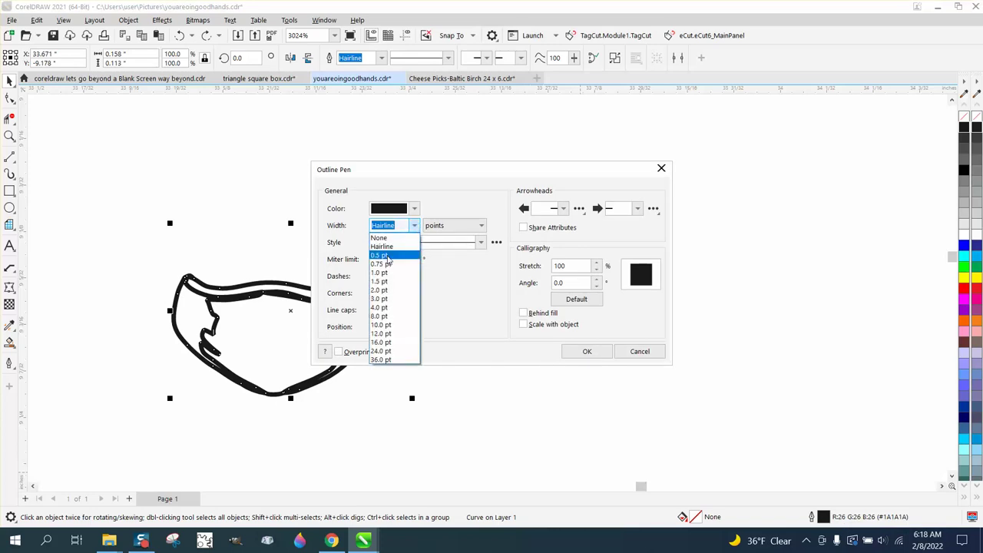
pyautogui.click(387, 259)
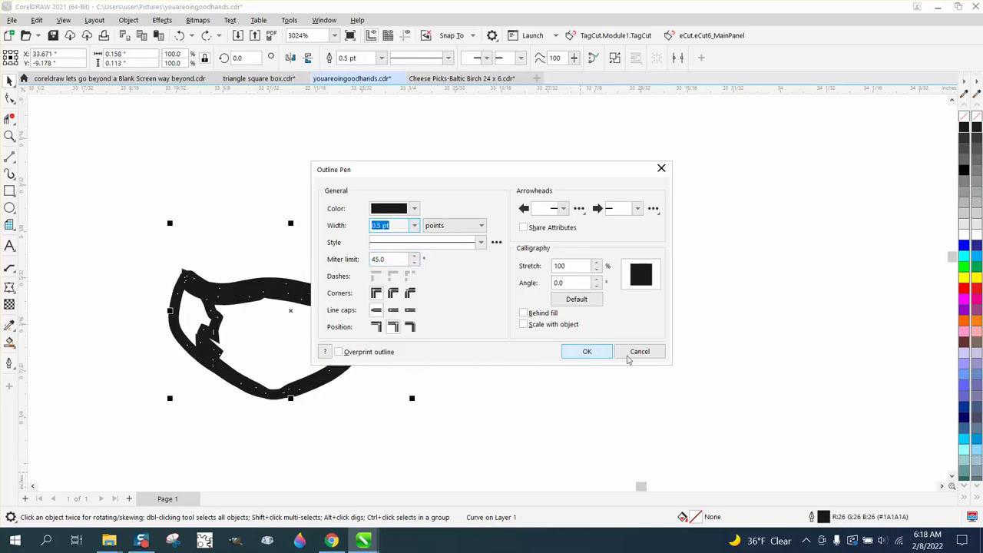
pyautogui.click(639, 351)
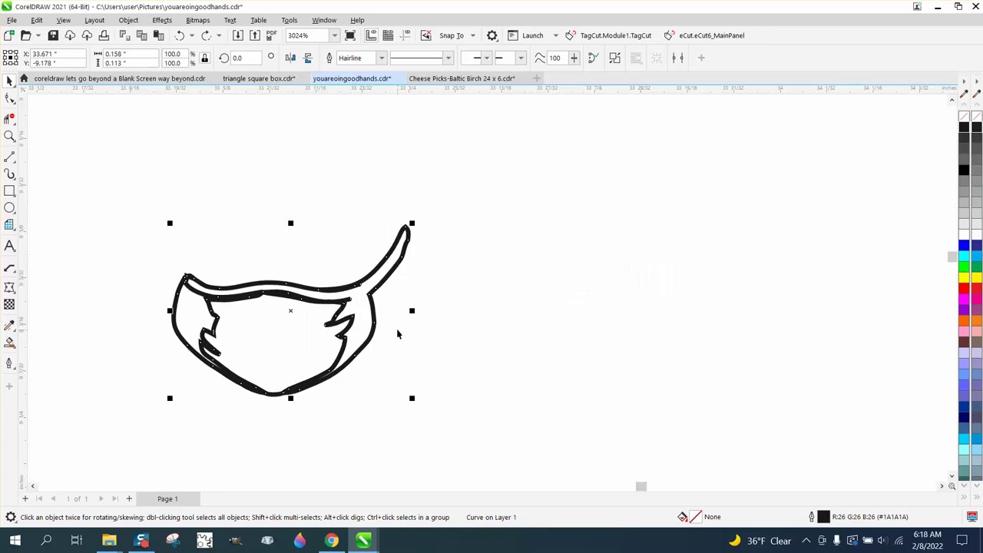
# Delete the inner strokes along the mask's top and right side, restoring the accidentally removed tail.
pyautogui.click(10, 117)
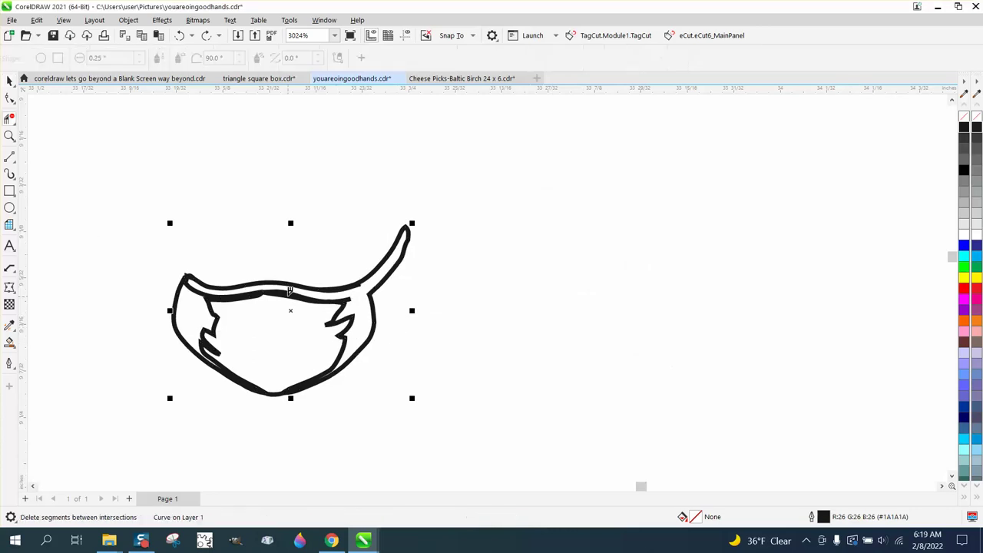
pyautogui.click(315, 294)
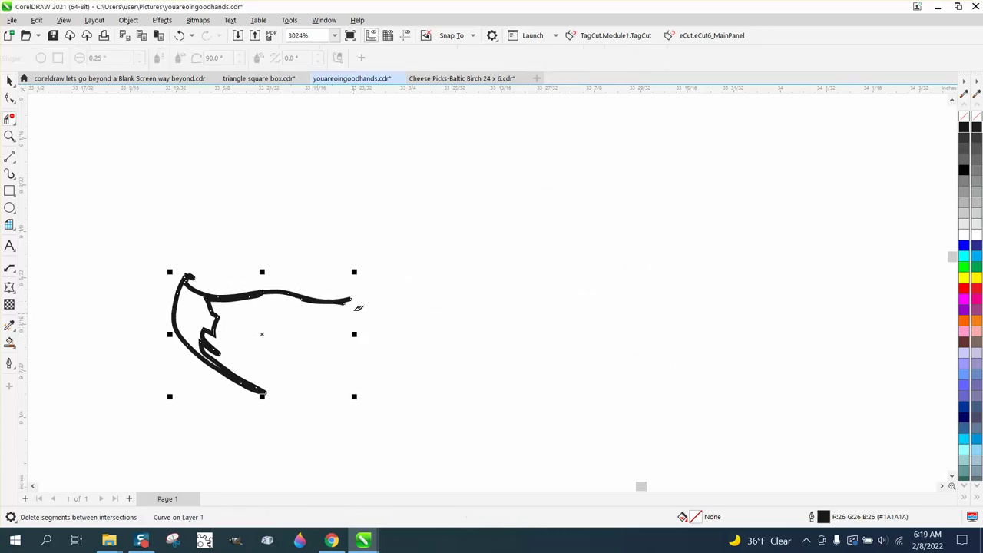
pyautogui.click(181, 37)
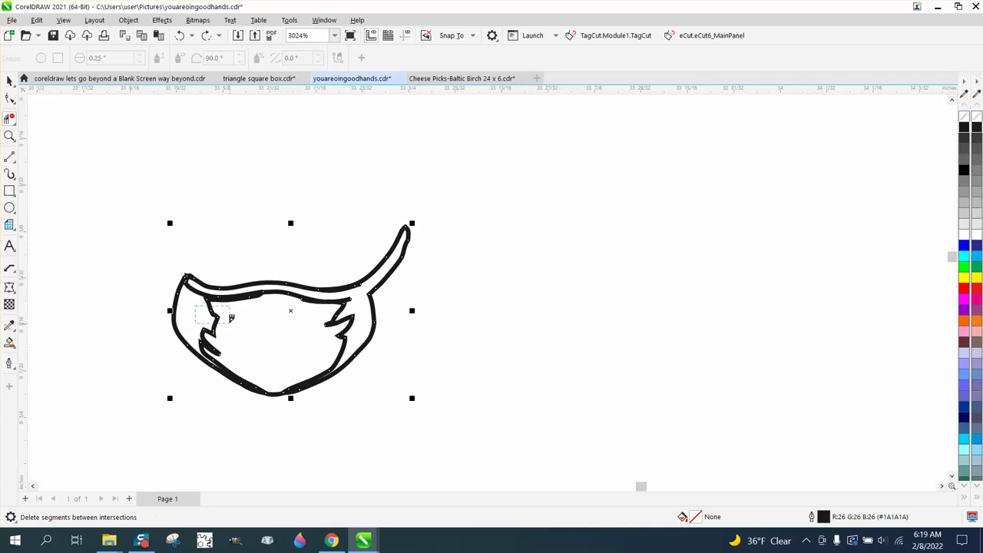
pyautogui.click(252, 295)
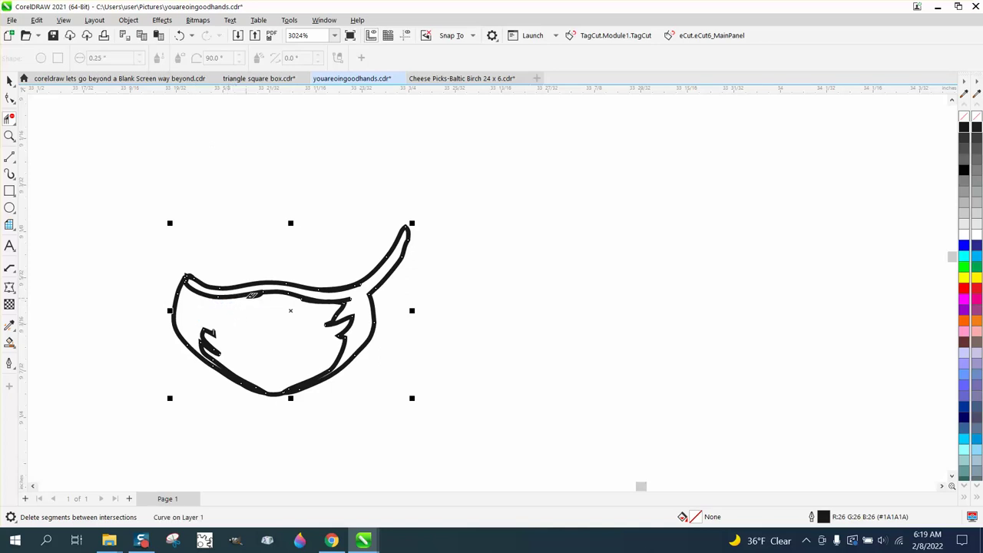
pyautogui.click(244, 294)
pyautogui.click(217, 296)
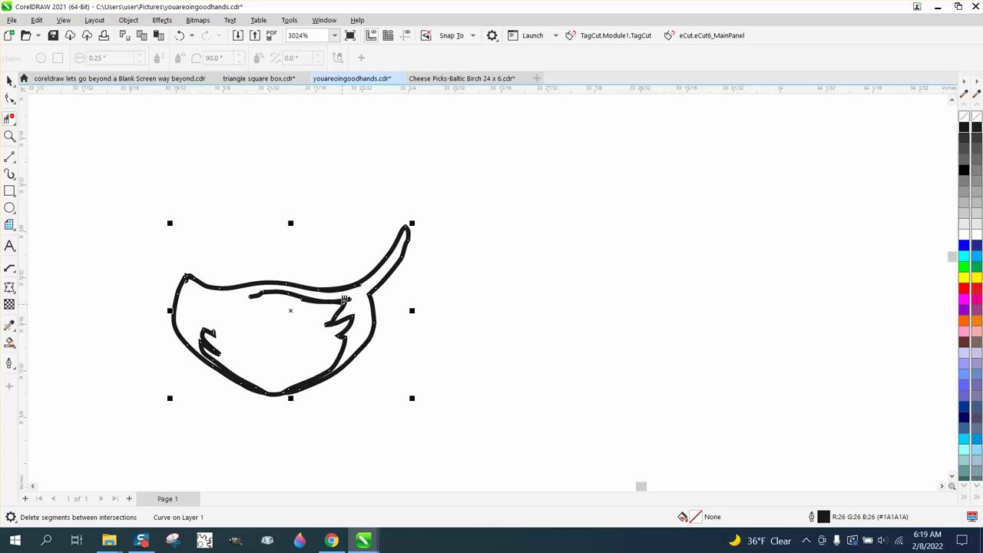
pyautogui.click(345, 299)
pyautogui.click(322, 296)
pyautogui.click(286, 290)
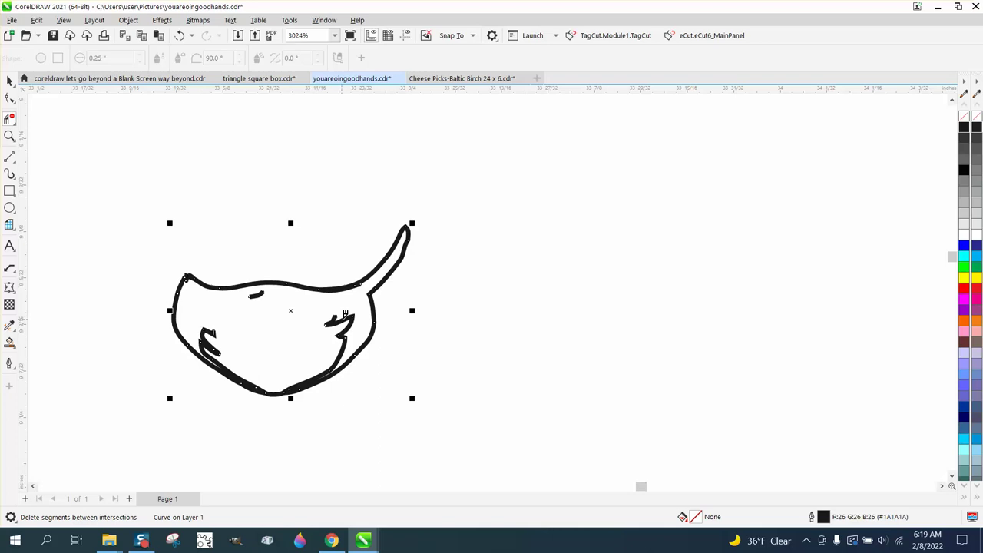
pyautogui.click(352, 320)
pyautogui.click(260, 296)
pyautogui.click(330, 320)
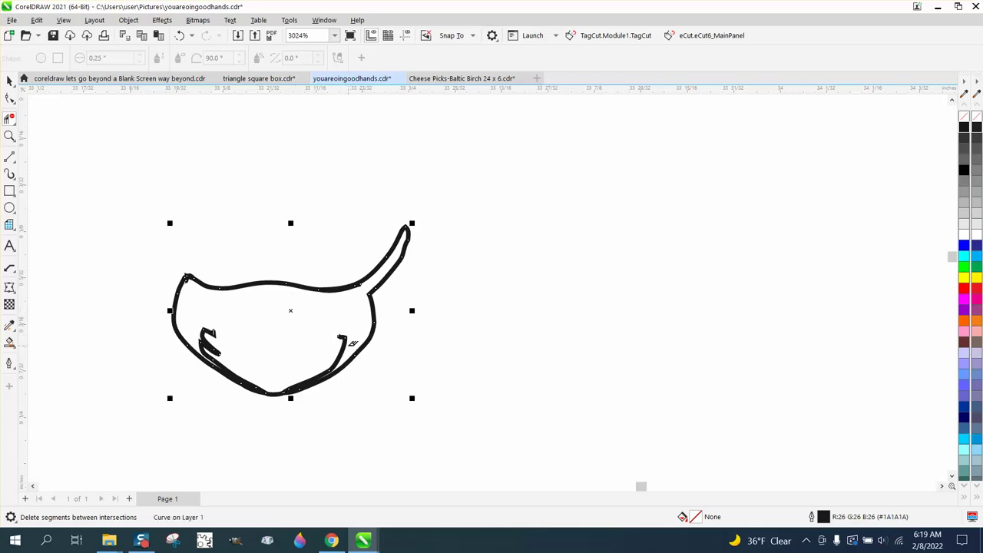
pyautogui.click(341, 340)
# Delete the spike, notch and bump nodes at the top-left corner, and the small hook.
pyautogui.click(10, 136)
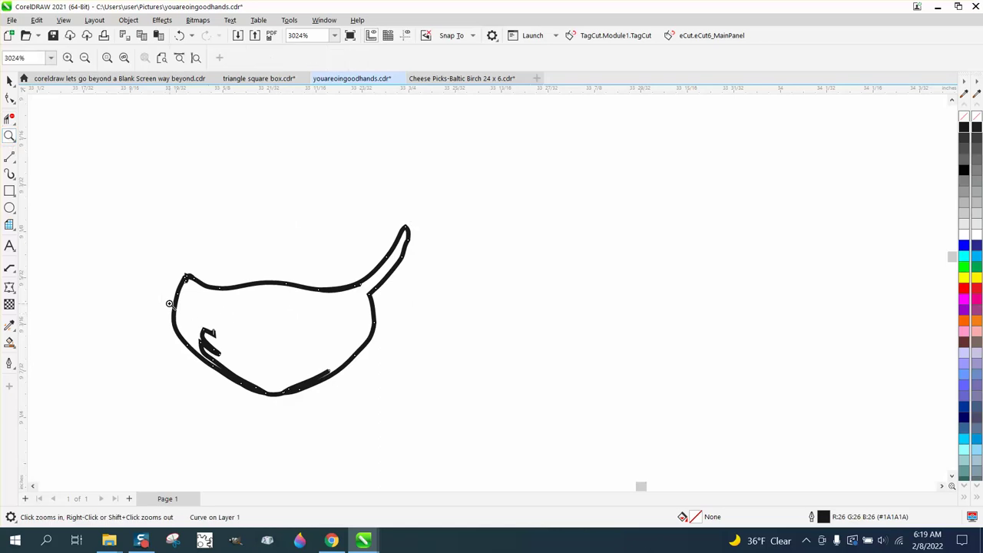
pyautogui.moveTo(182, 276); pyautogui.dragTo(249, 295)
pyautogui.click(9, 98)
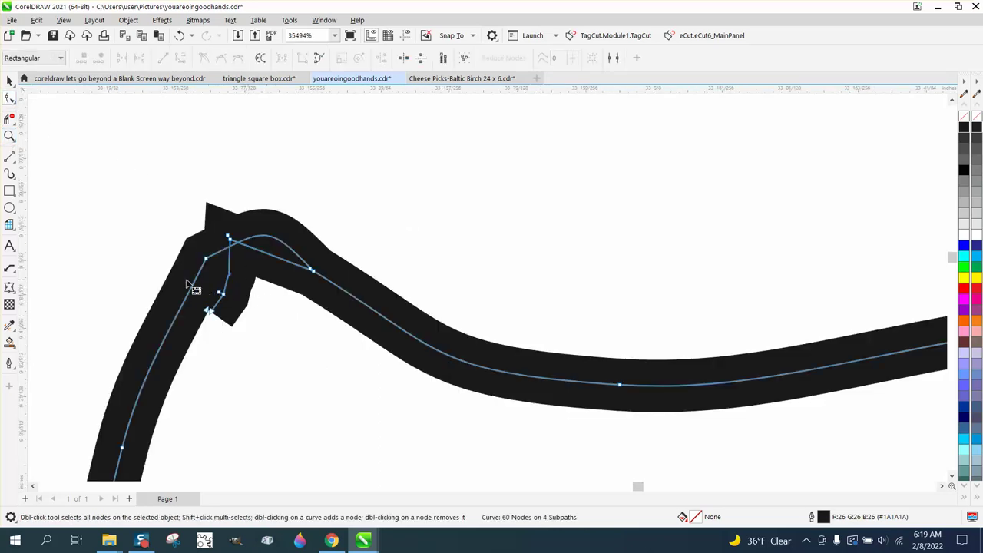
pyautogui.moveTo(186, 284)
pyautogui.mouseDown()
pyautogui.moveTo(208, 314)
pyautogui.moveTo(258, 340)
pyautogui.mouseUp()
pyautogui.press('Delete')
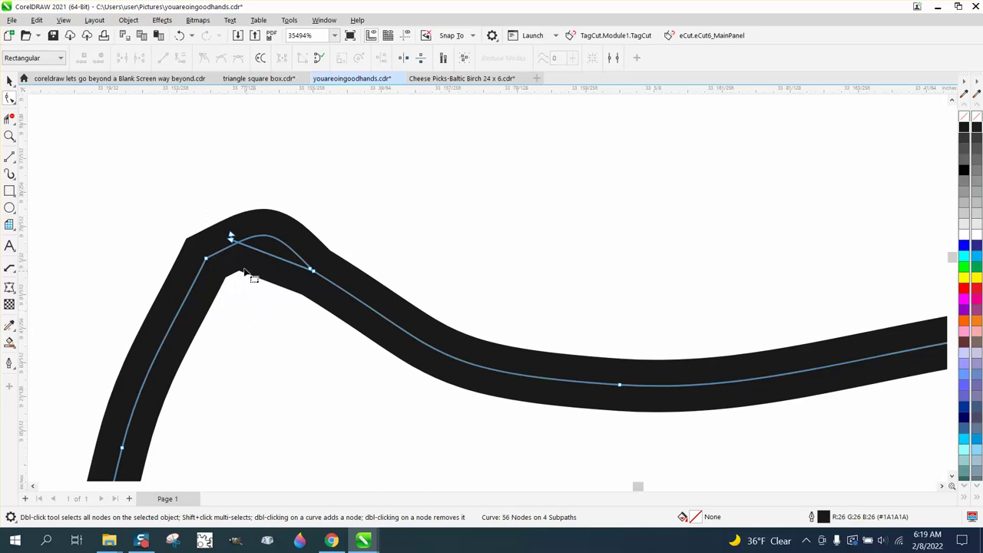
pyautogui.doubleClick(232, 243)
pyautogui.doubleClick(228, 239)
pyautogui.click(315, 273)
pyautogui.press('Delete')
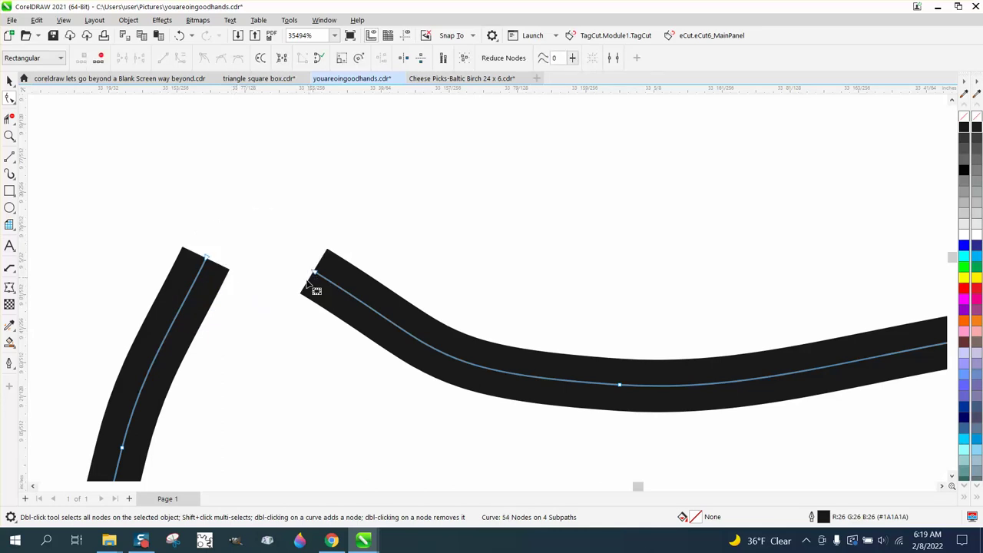
pyautogui.press('Delete')
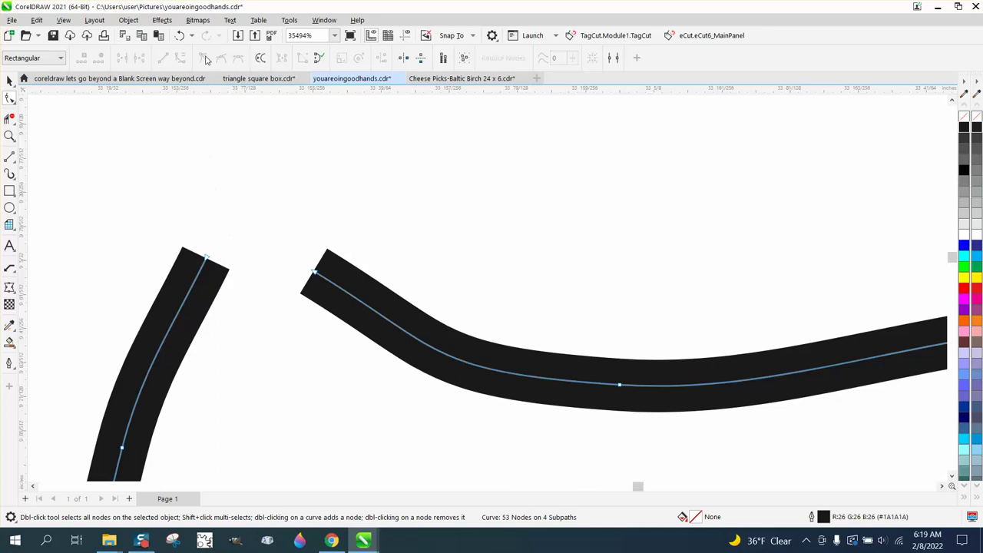
pyautogui.click(179, 36)
pyautogui.scroll(-1, 298, 315)
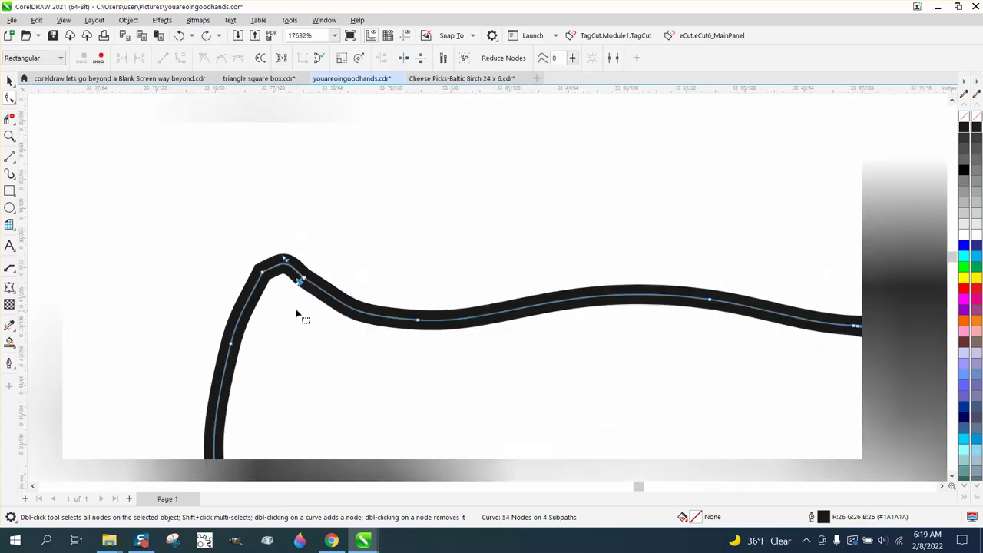
pyautogui.scroll(-2, 298, 315)
pyautogui.moveTo(293, 366); pyautogui.dragTo(348, 400)
pyautogui.press('Delete')
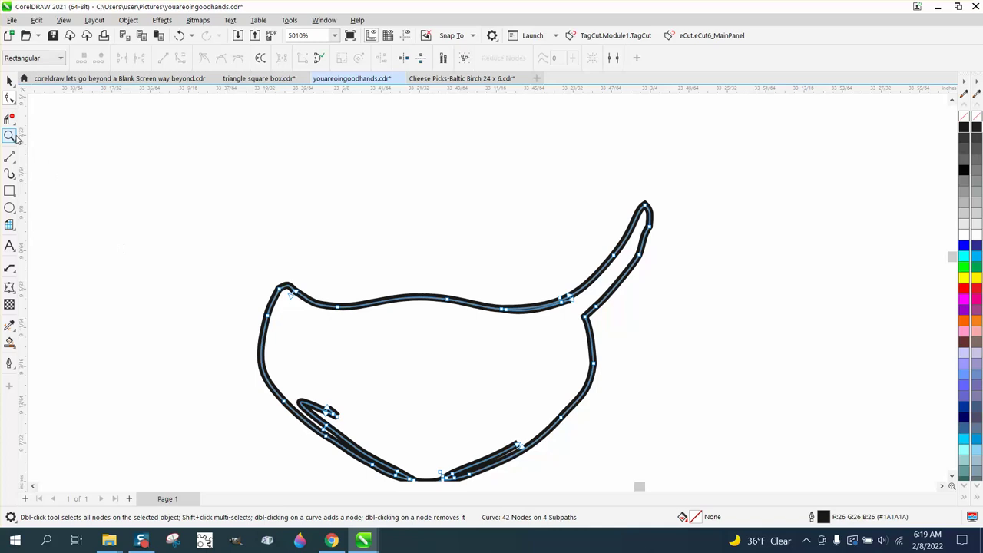
# At the outline's bottom, delete the second hook, the upper-left branch end and the leftover stub.
pyautogui.click(9, 136)
pyautogui.moveTo(266, 362); pyautogui.dragTo(631, 468)
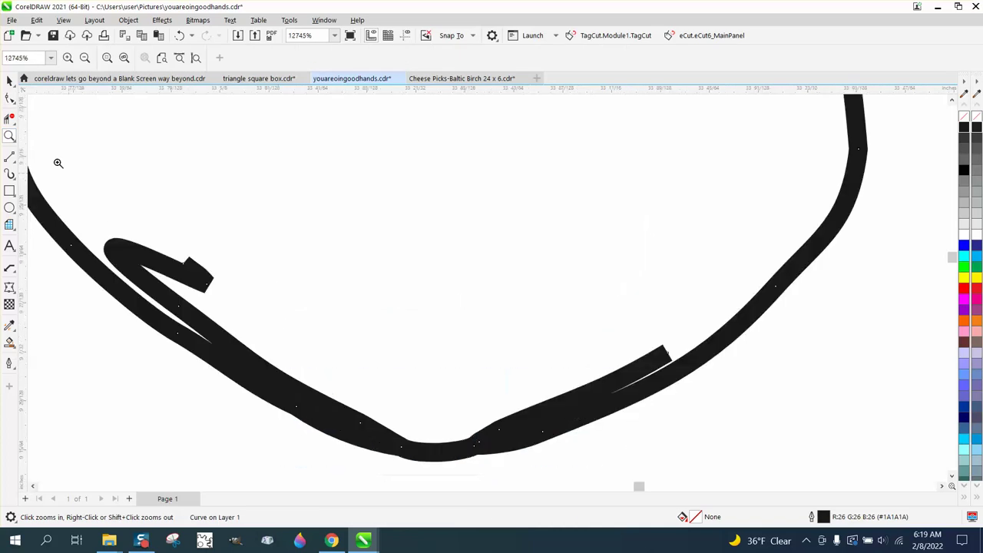
pyautogui.click(9, 97)
pyautogui.moveTo(220, 258); pyautogui.dragTo(175, 306)
pyautogui.press('Delete')
pyautogui.click(179, 309)
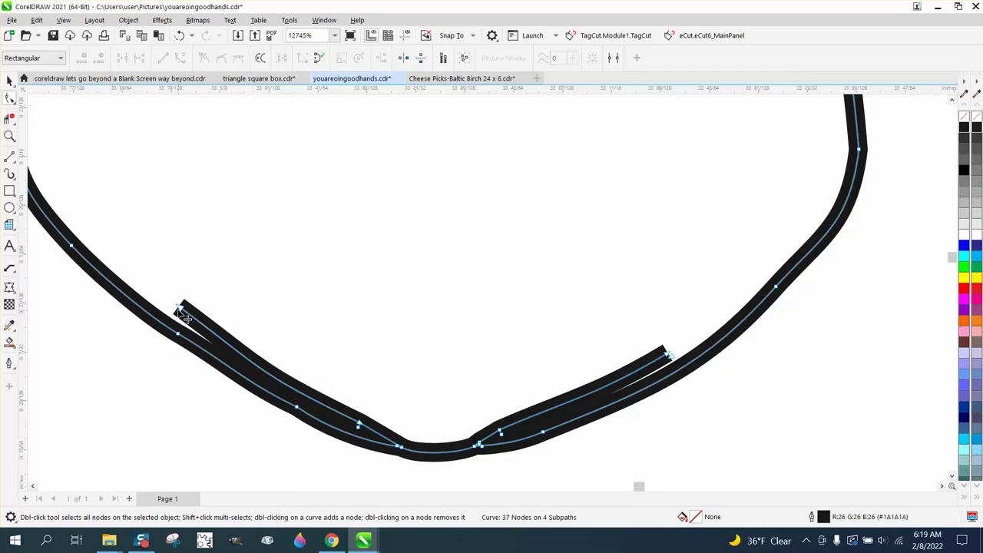
pyautogui.press('Delete')
pyautogui.click(363, 422)
pyautogui.press('Delete')
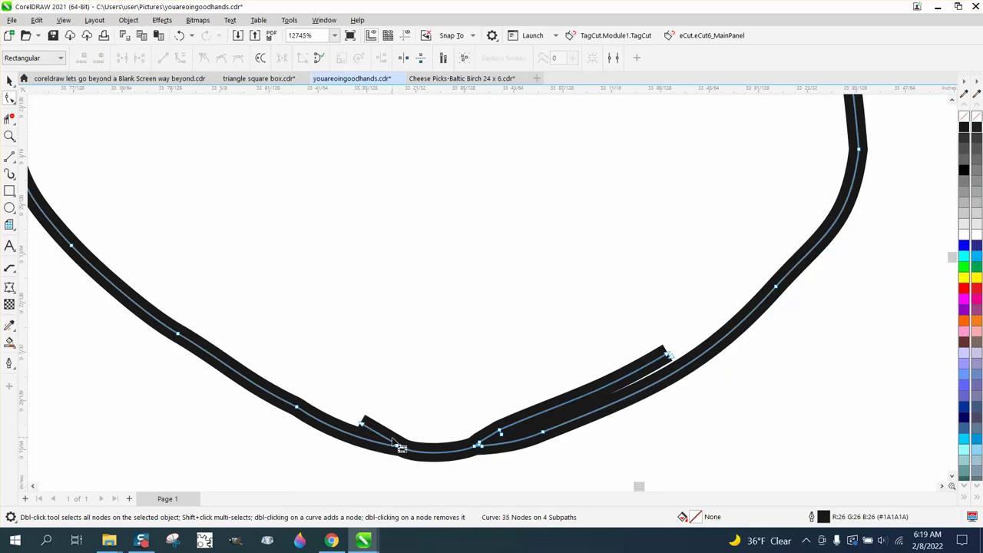
pyautogui.click(365, 423)
pyautogui.press('Delete')
# Delete the inner branch and bottom stub nodes, then drag the right end onto the left to close it.
pyautogui.click(499, 432)
pyautogui.press('Delete')
pyautogui.click(667, 361)
pyautogui.press('Delete')
pyautogui.click(673, 360)
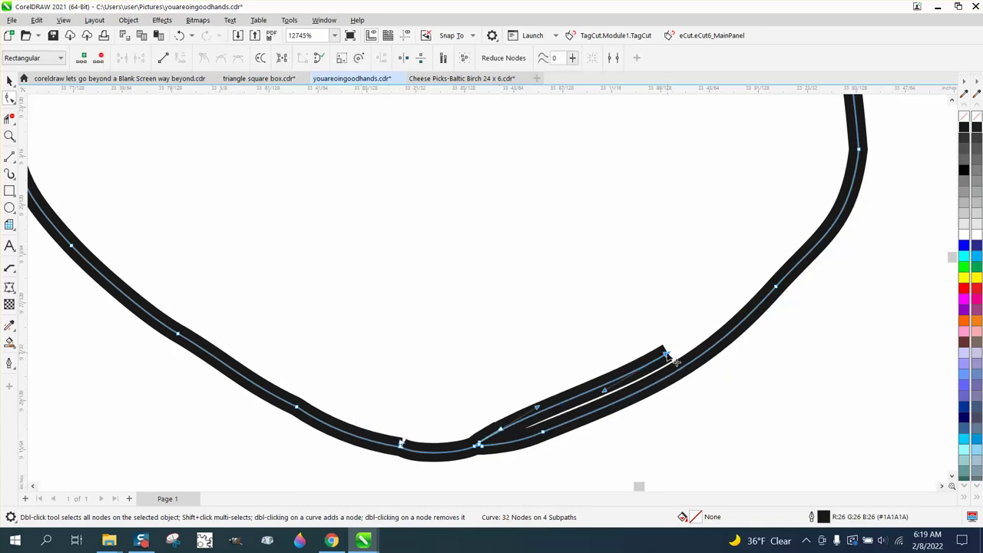
pyautogui.press('Delete')
pyautogui.click(507, 432)
pyautogui.press('Delete')
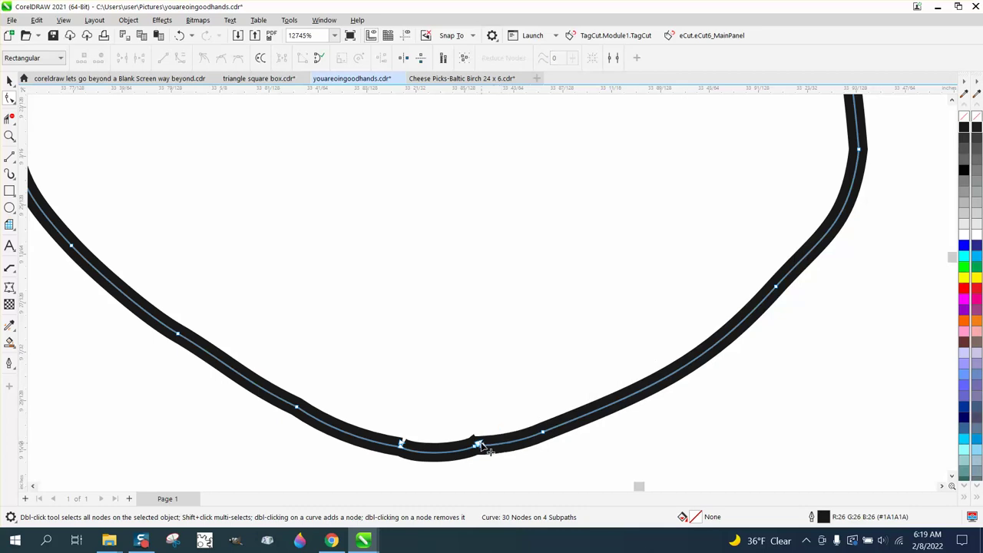
pyautogui.click(482, 447)
pyautogui.press('Delete')
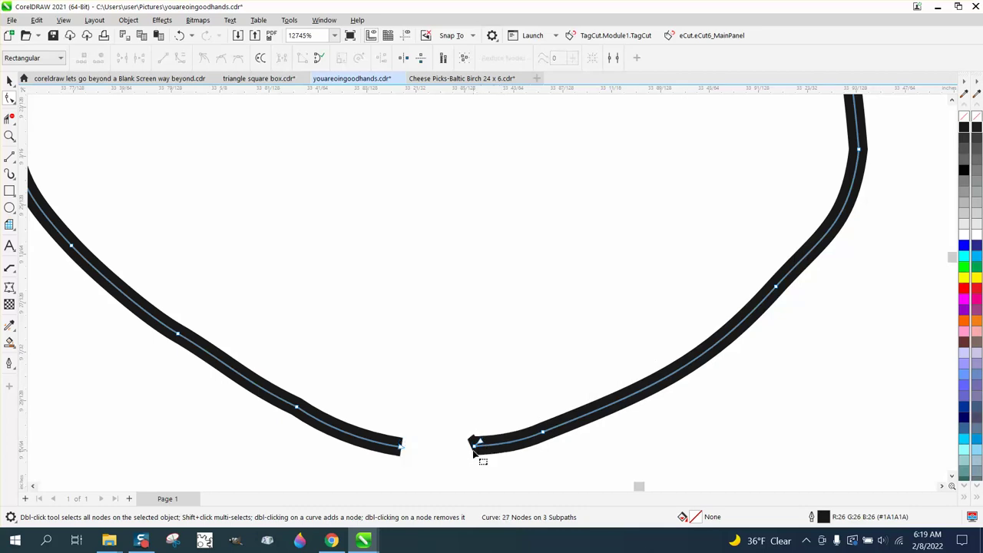
pyautogui.click(476, 450)
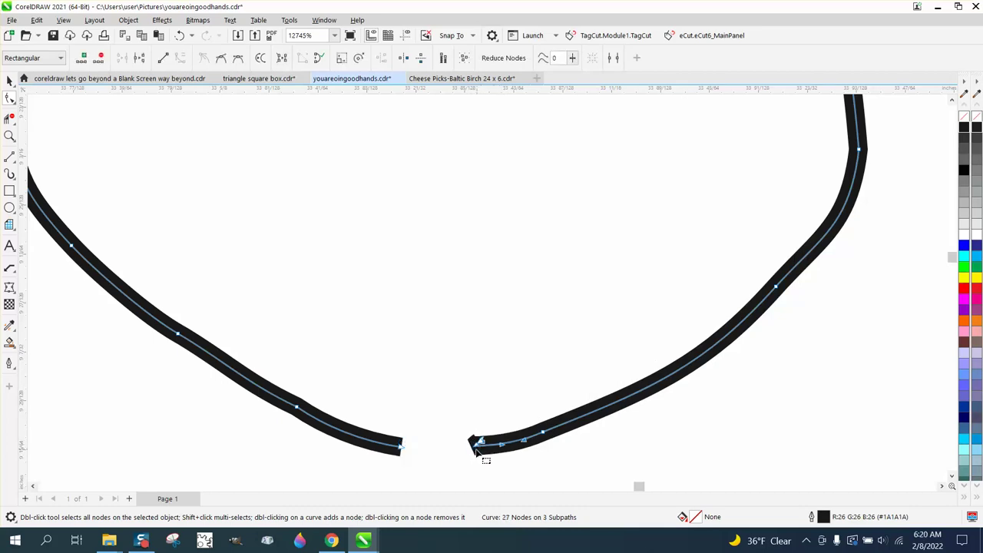
pyautogui.press('Delete')
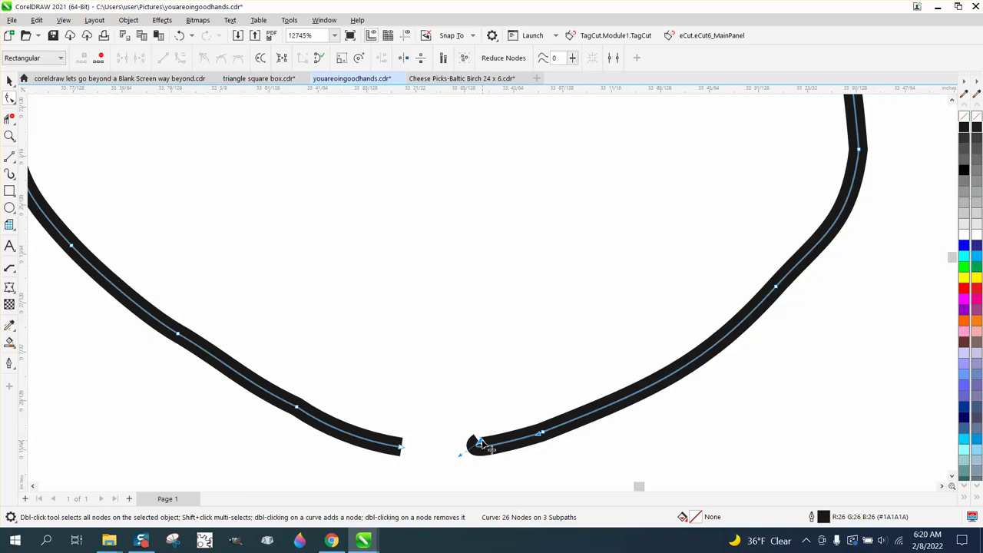
pyautogui.moveTo(478, 445); pyautogui.dragTo(400, 445)
pyautogui.scroll(-3, 477, 461)
pyautogui.scroll(-3, 476, 466)
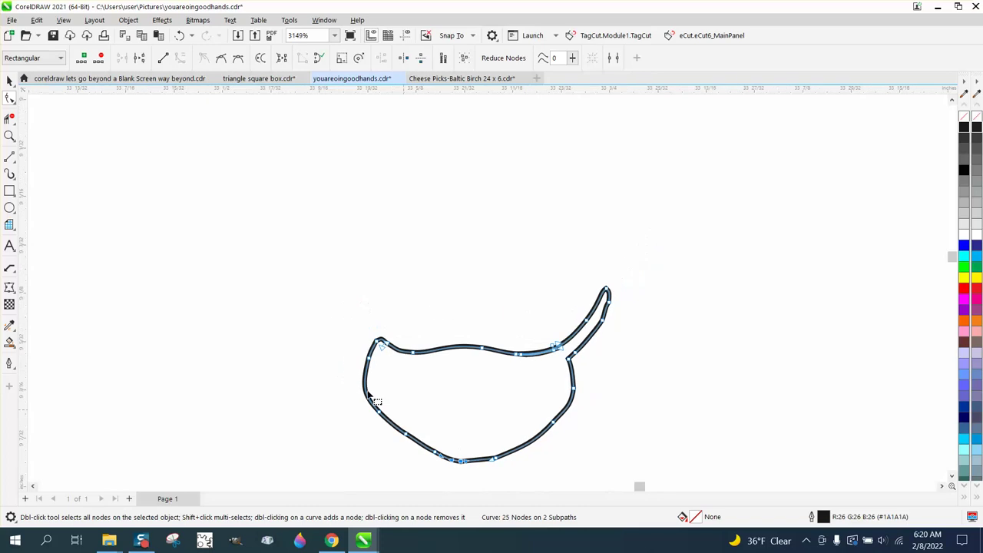
# Smart-fill the closed shoe shape, then undo to drop the green fill and the extra copy.
pyautogui.click(10, 342)
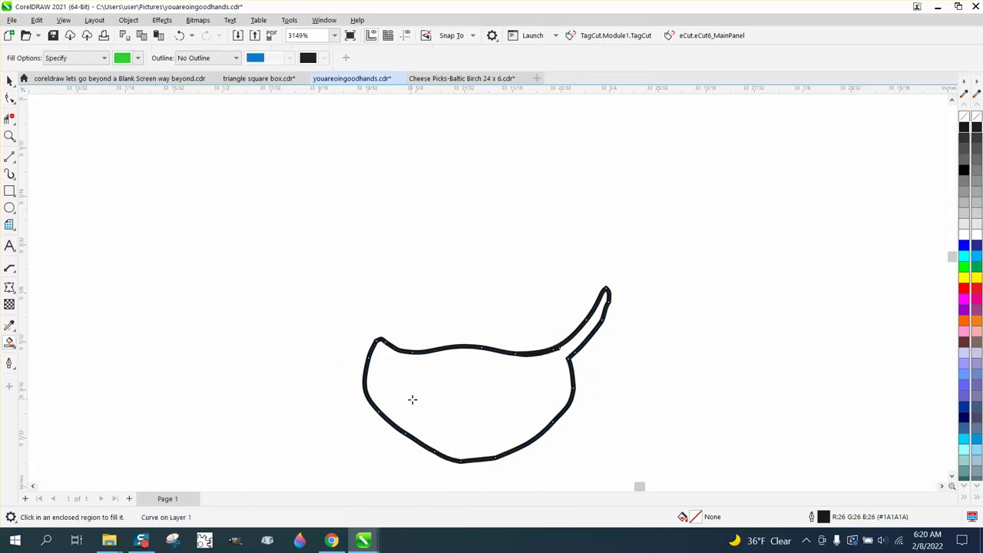
pyautogui.click(456, 415)
pyautogui.scroll(-6, 458, 395)
pyautogui.hotkey('ctrl', 'z')
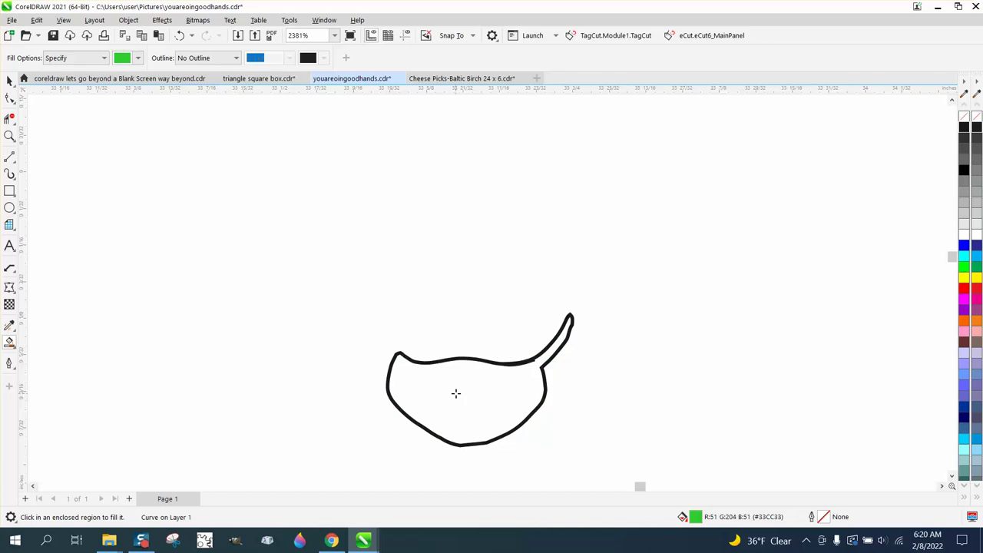
pyautogui.scroll(-4, 460, 404)
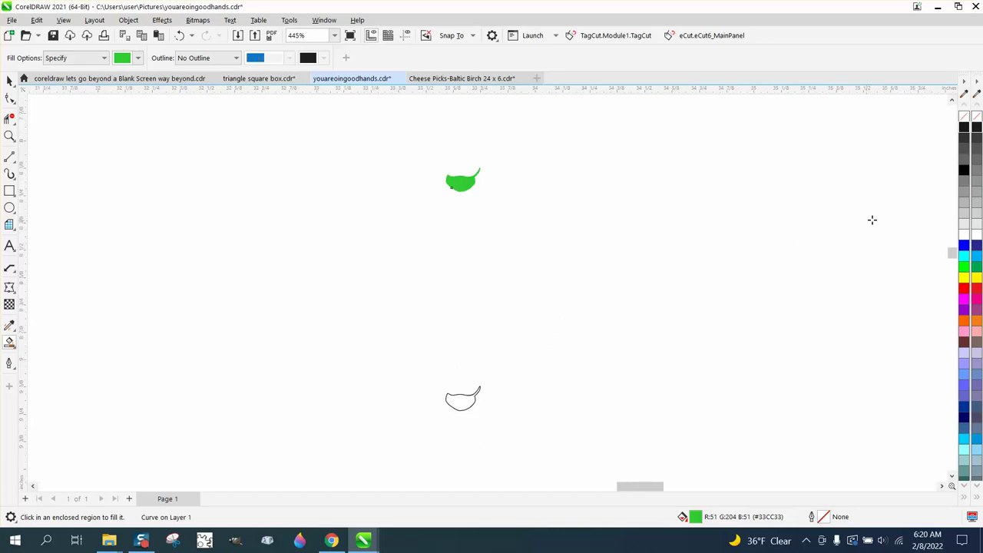
pyautogui.hotkey('ctrl', 'z')
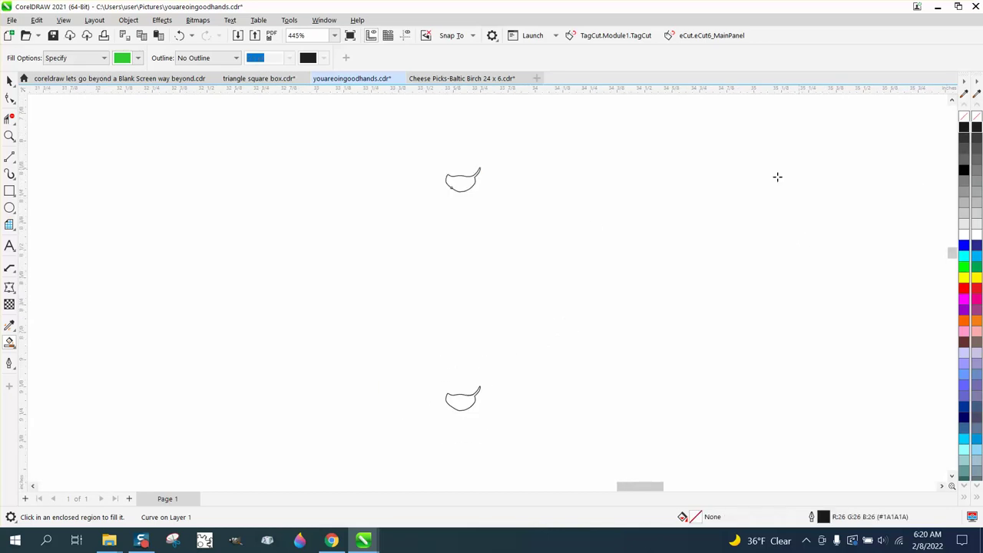
pyautogui.scroll(-1, 542, 251)
pyautogui.scroll(-2, 543, 251)
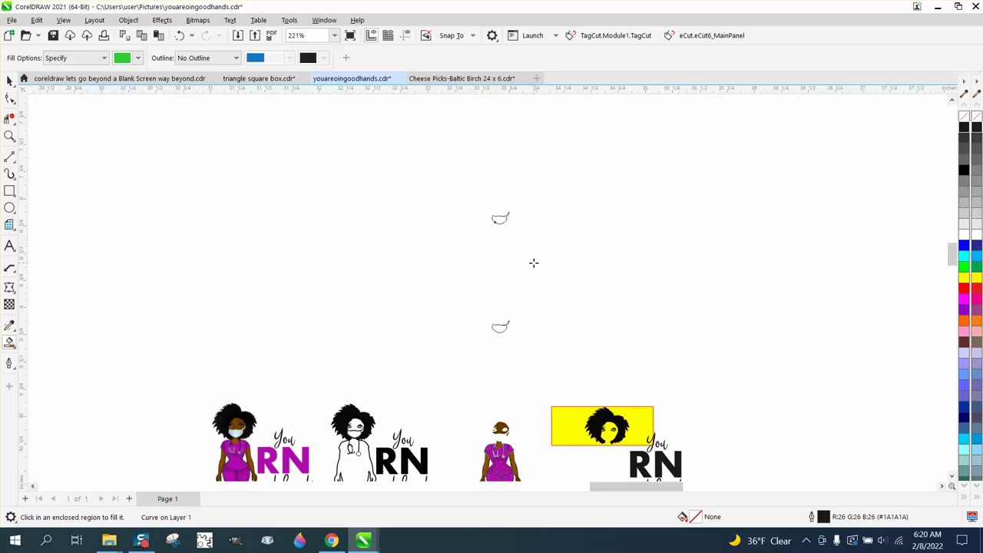
pyautogui.hotkey('ctrl', 'z')
pyautogui.hotkey('ctrl', 'z')
pyautogui.hotkey('ctrl', 'z')
pyautogui.click(10, 136)
pyautogui.moveTo(584, 411); pyautogui.dragTo(659, 445)
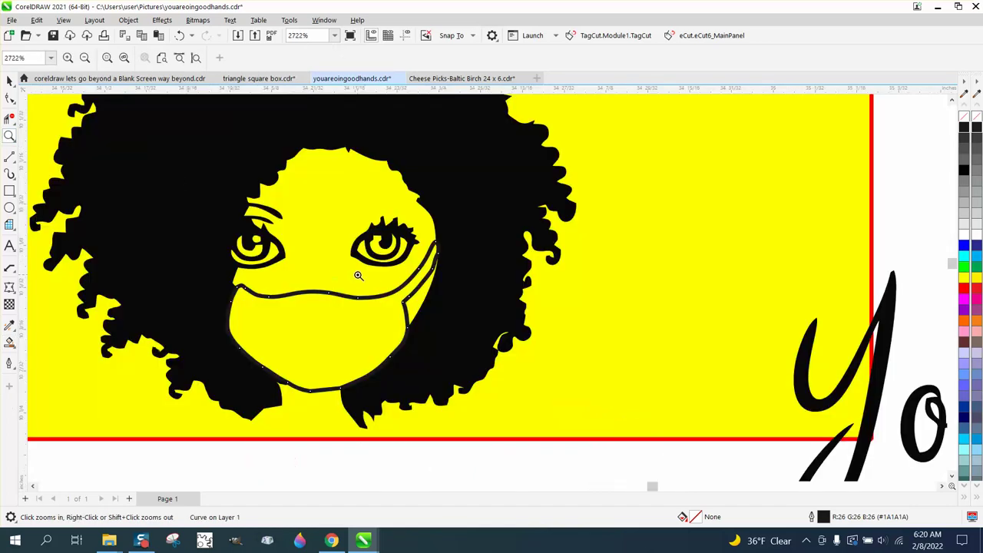
# Try a 0.5 pt outline width on the face mask, then undo back to hairline.
pyautogui.click(10, 80)
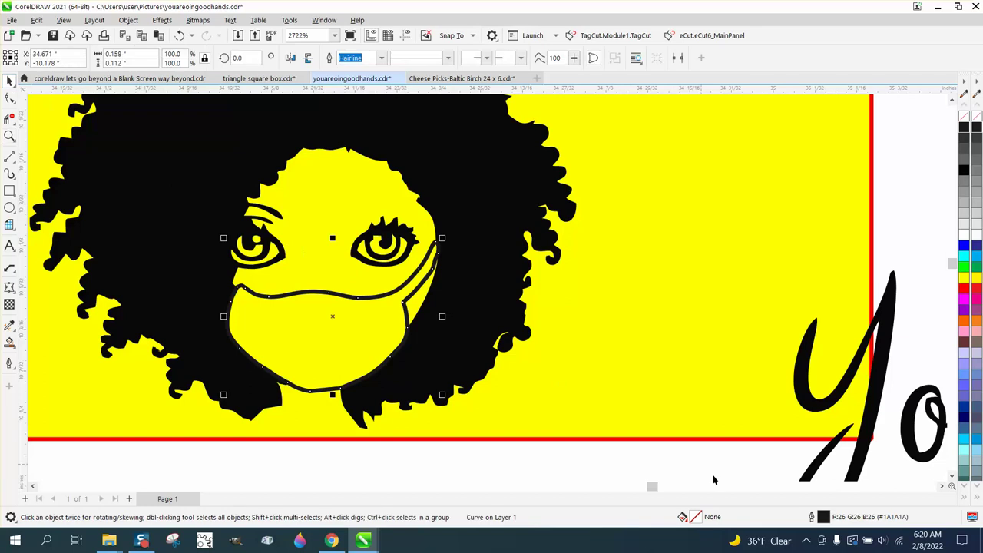
pyautogui.doubleClick(823, 516)
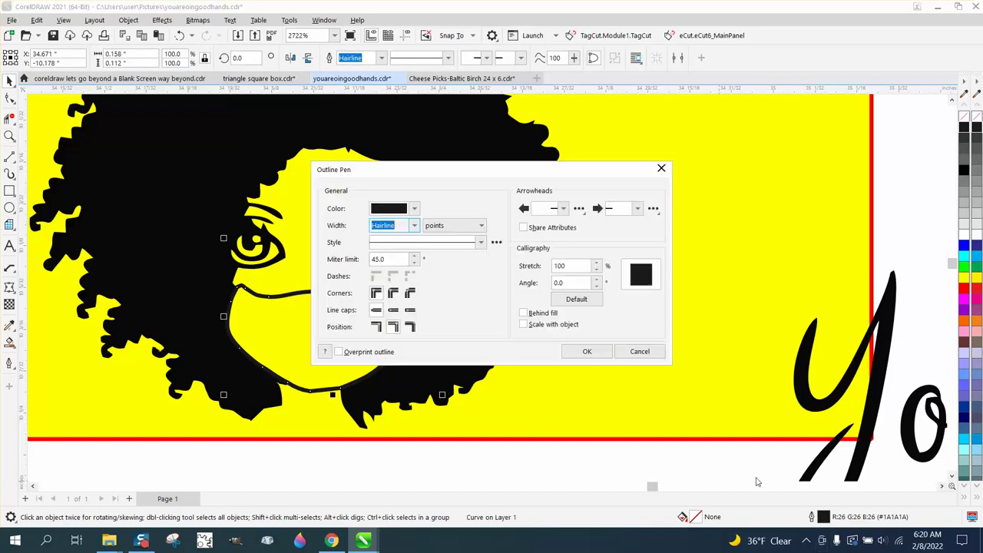
pyautogui.click(414, 225)
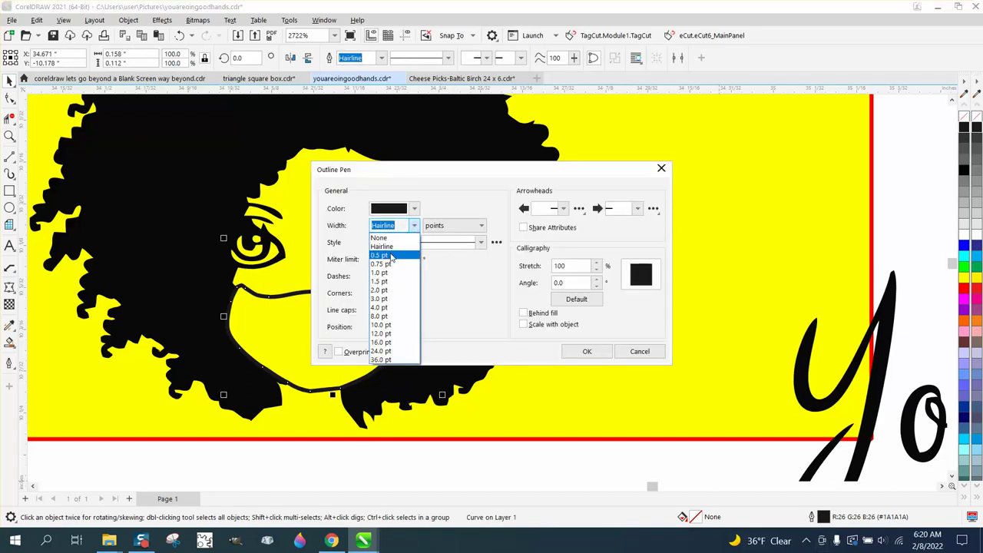
pyautogui.click(392, 255)
pyautogui.click(603, 354)
pyautogui.click(603, 362)
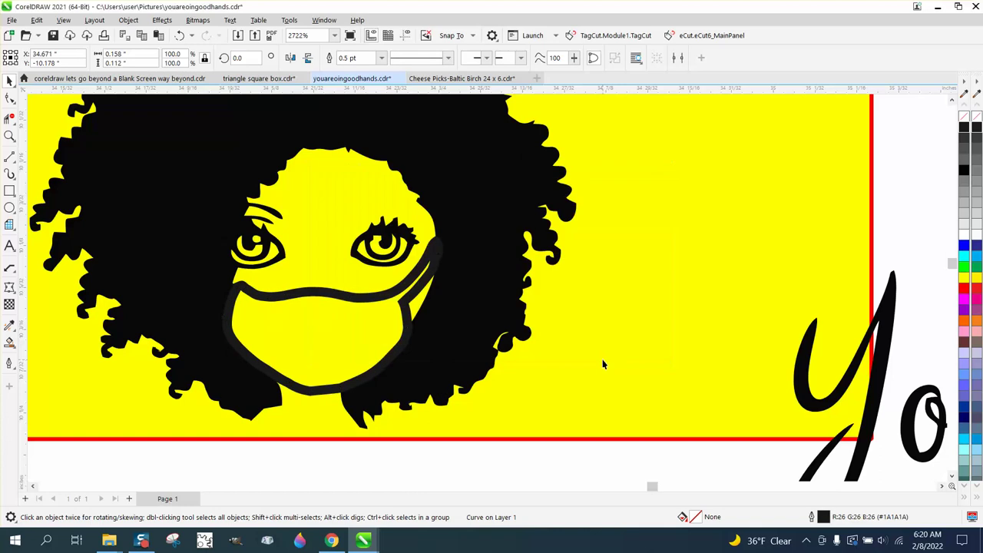
pyautogui.click(179, 35)
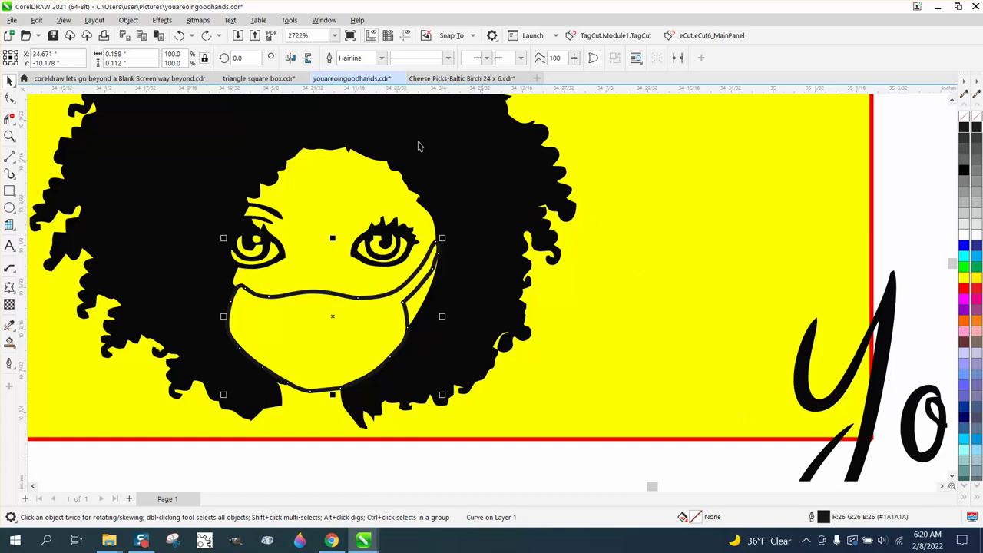
# Apply a contour line to the face mask via Effects > Contour.
pyautogui.click(162, 20)
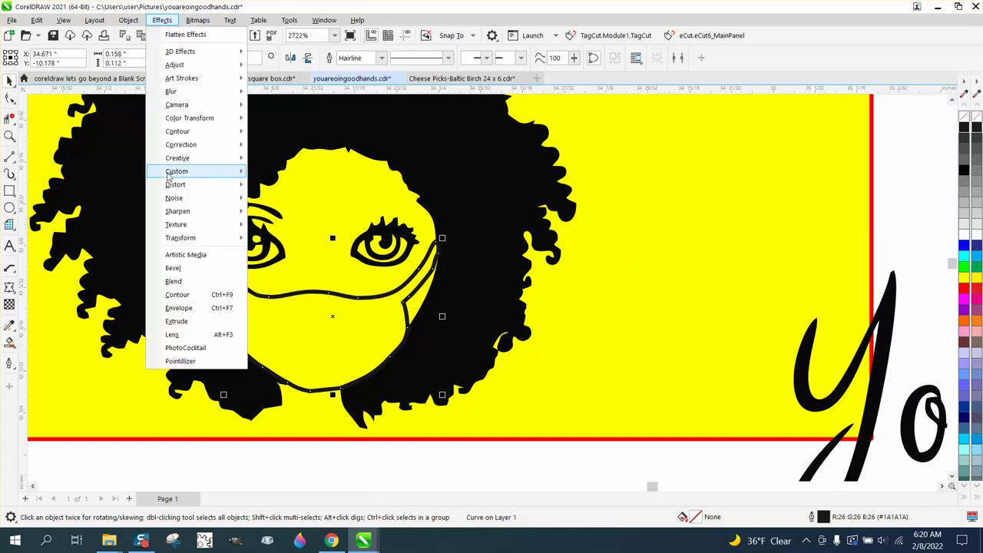
pyautogui.click(193, 294)
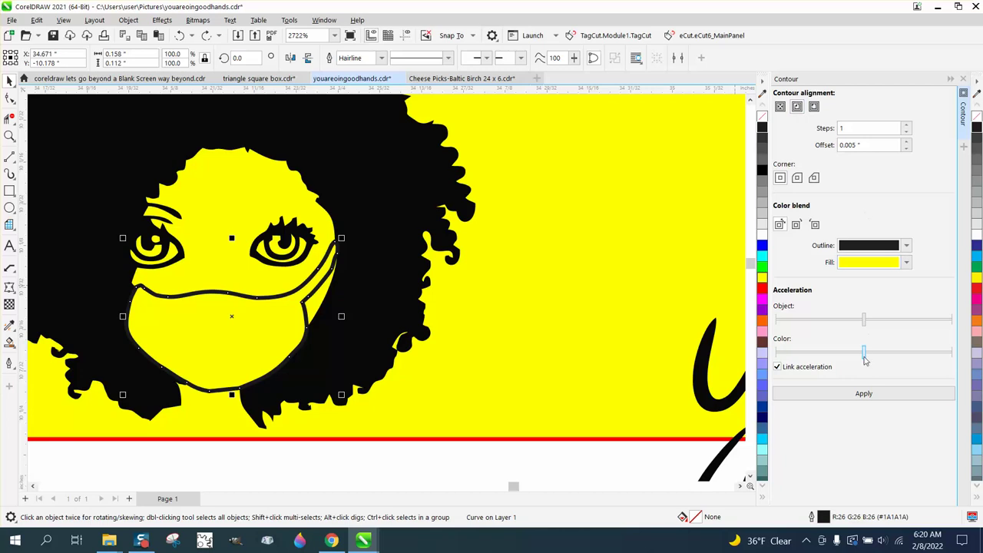
pyautogui.click(863, 394)
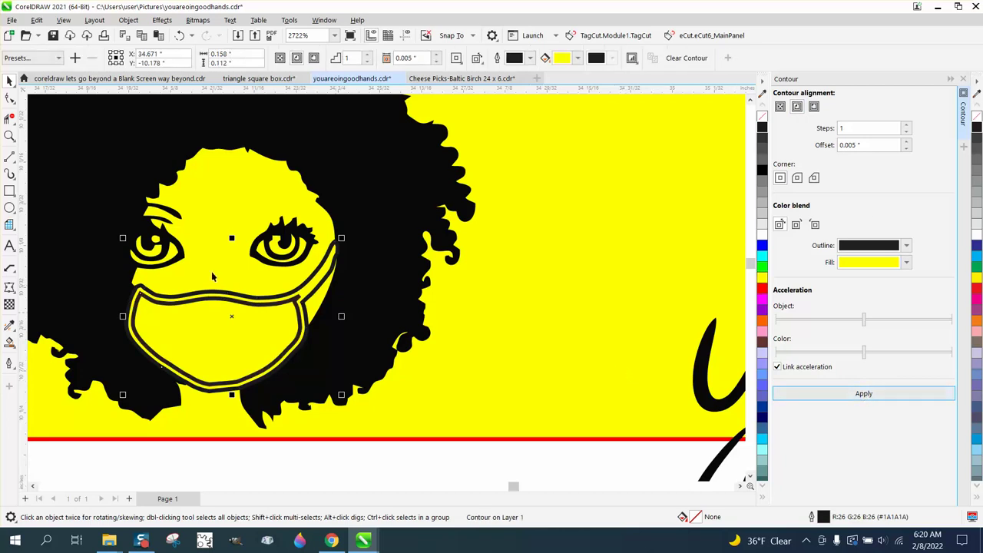
# Set the mask's original curve outline width to 0.25 pt.
pyautogui.click(579, 295)
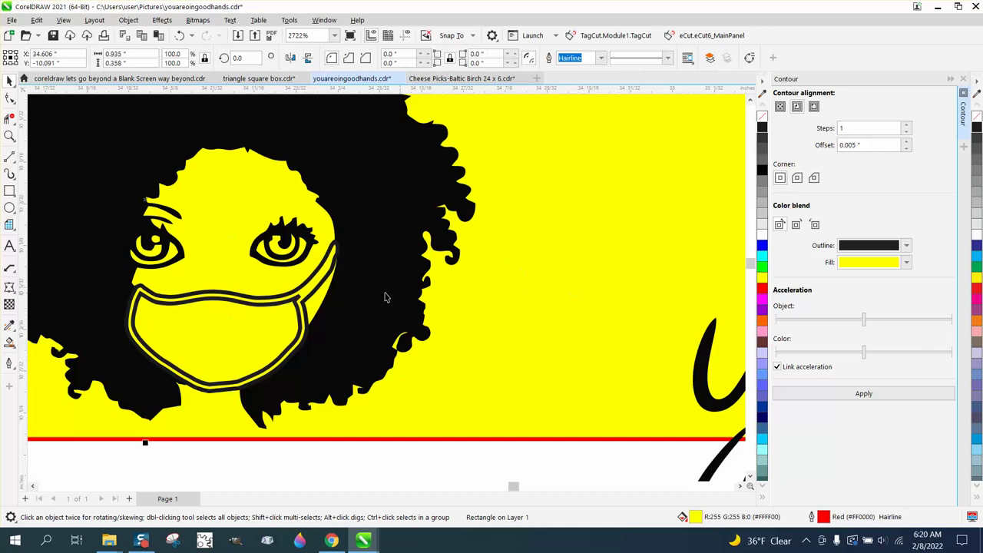
pyautogui.click(312, 283)
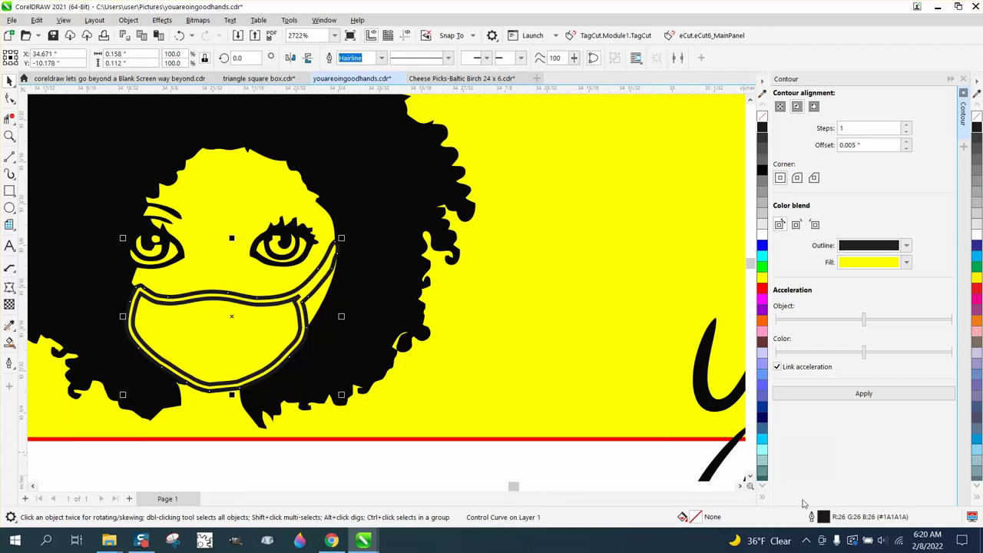
pyautogui.doubleClick(824, 517)
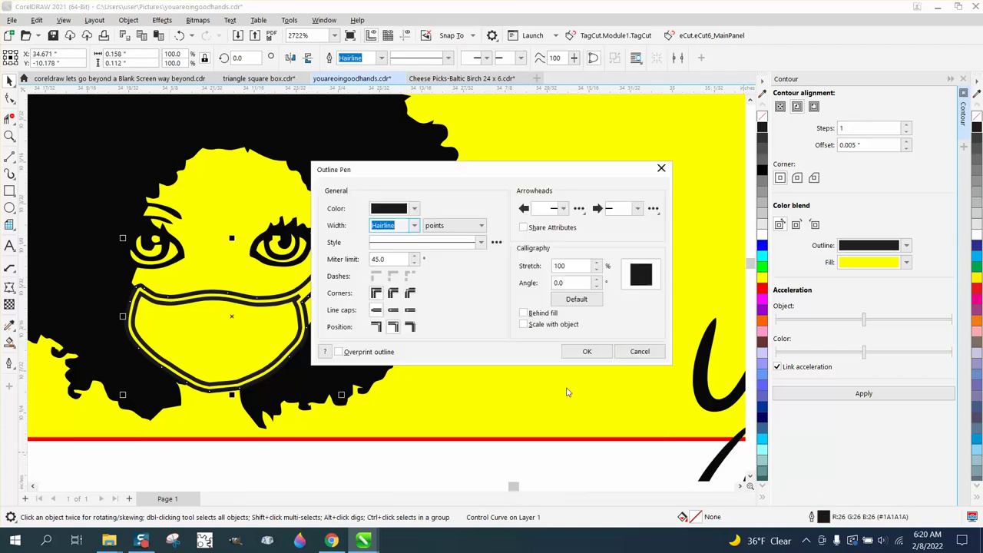
pyautogui.click(412, 226)
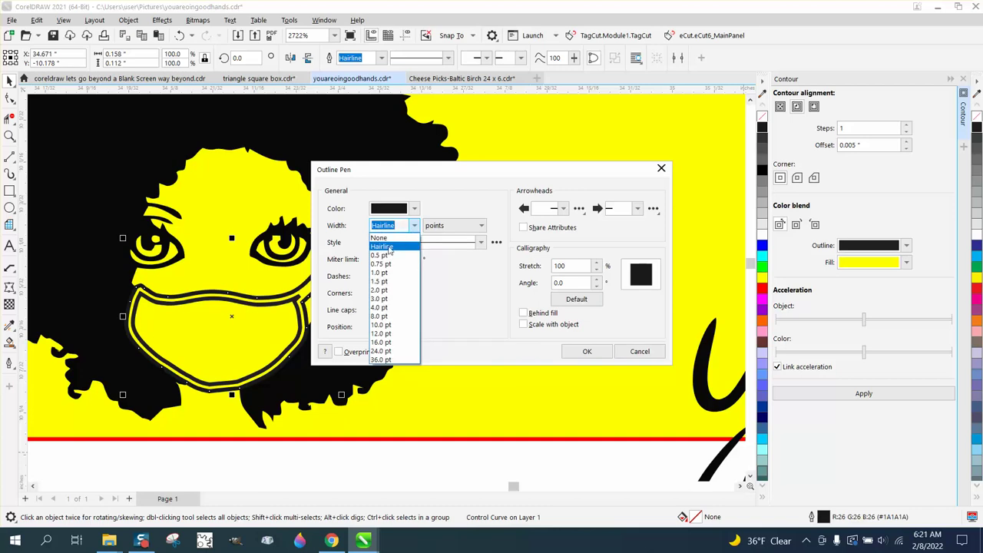
pyautogui.click(400, 225)
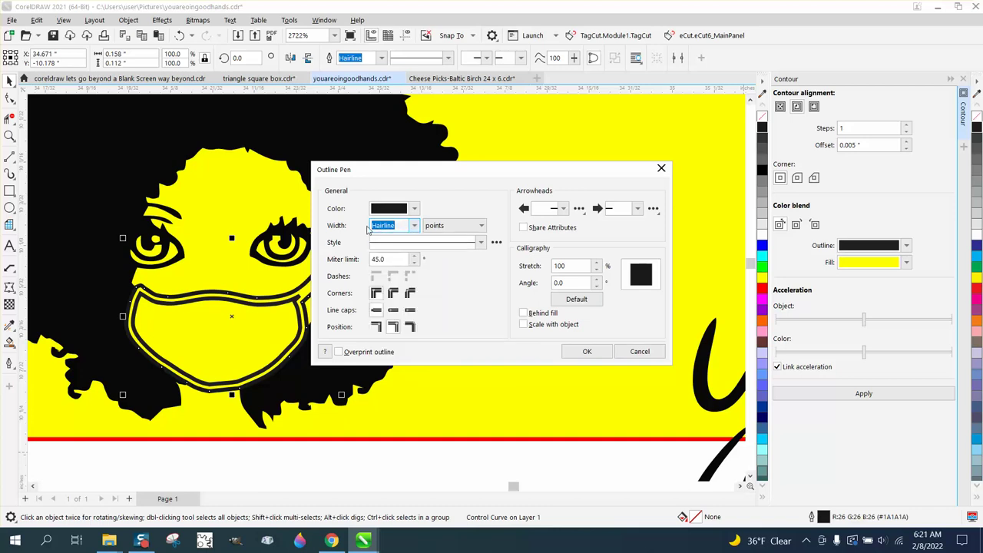
pyautogui.write('.25')
pyautogui.click(588, 350)
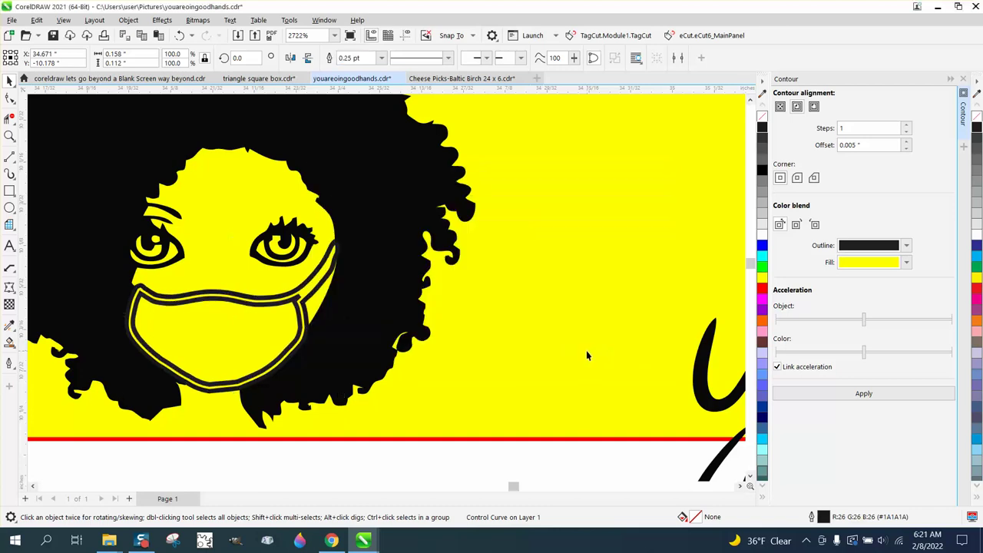
pyautogui.click(299, 308)
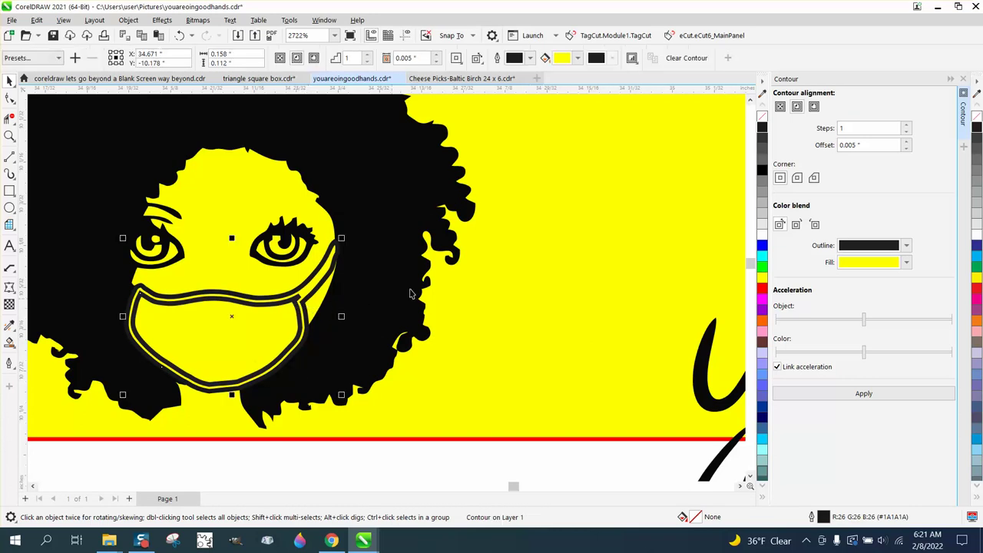
# Delete the head objects from the coloured nurse figure.
pyautogui.scroll(-5, 437, 287)
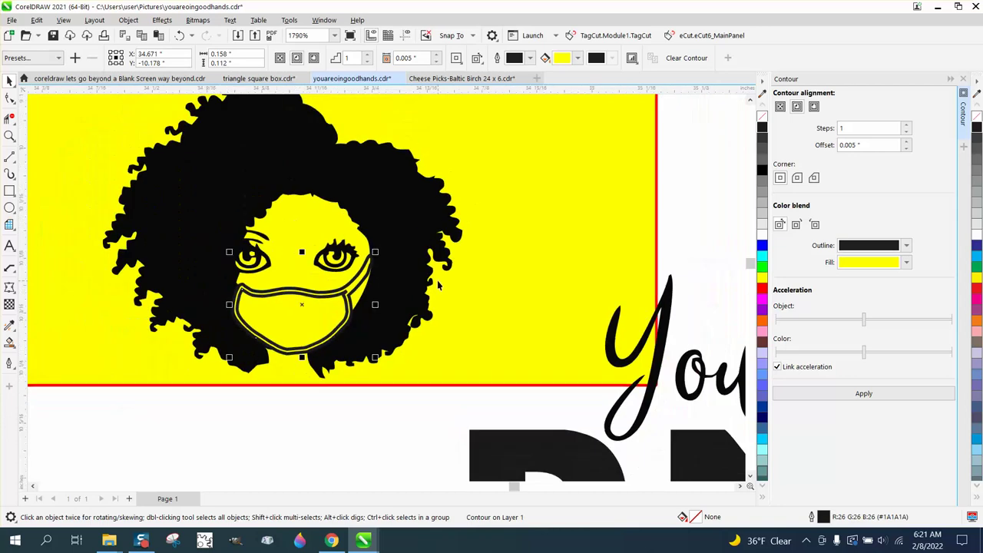
pyautogui.scroll(-1, 437, 286)
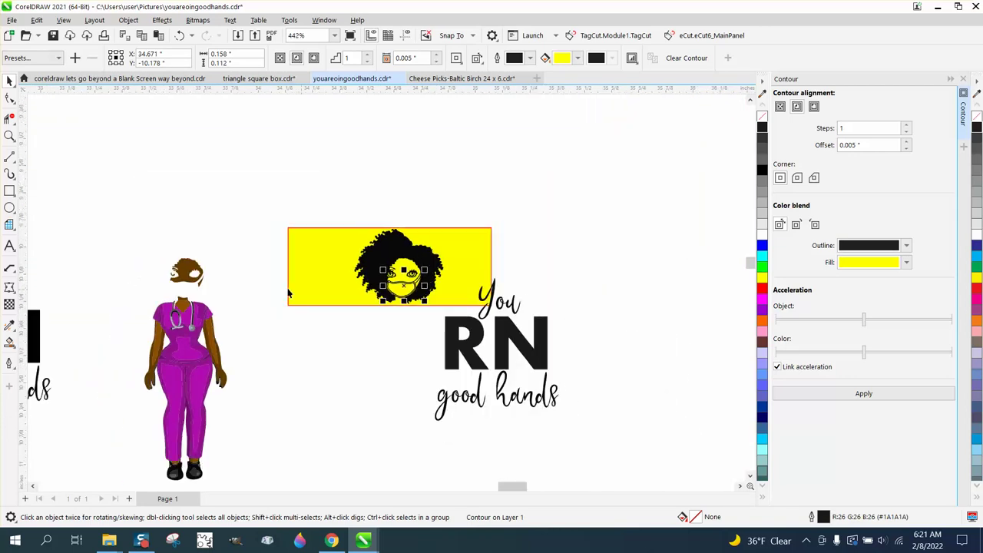
pyautogui.moveTo(145, 236); pyautogui.dragTo(238, 294)
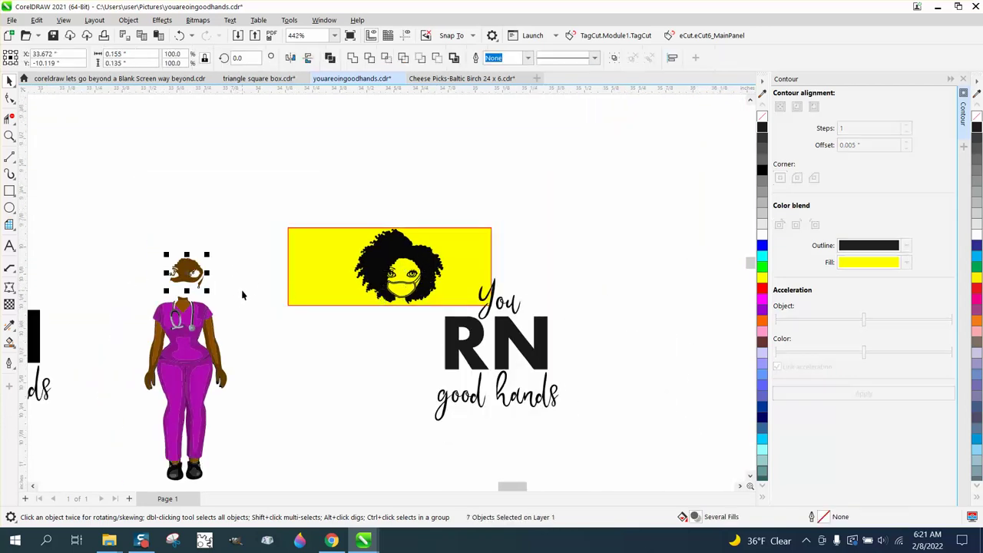
pyautogui.press('Delete')
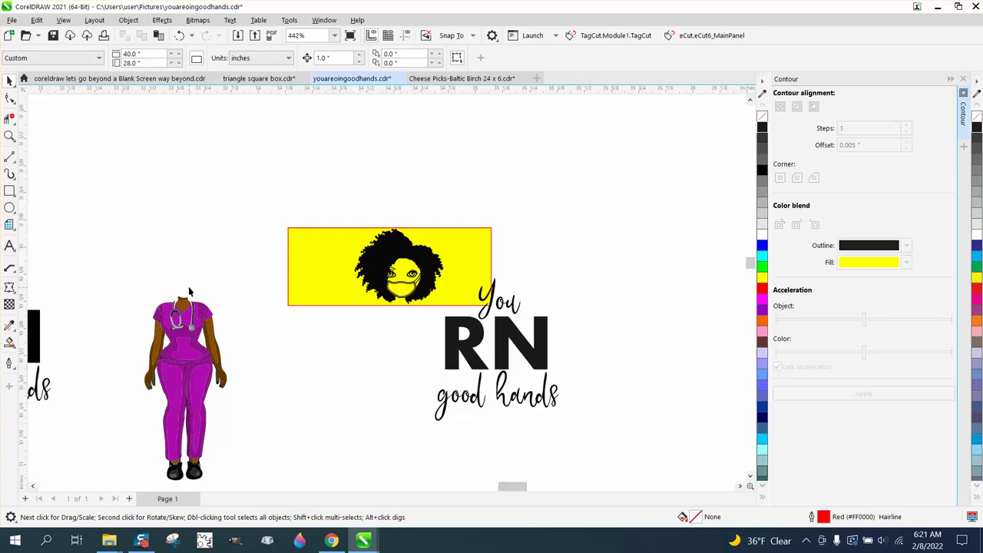
# Try Create Boundary around the zoomed-in figure, undo it, then select the stray small red curve.
pyautogui.scroll(-1, 189, 289)
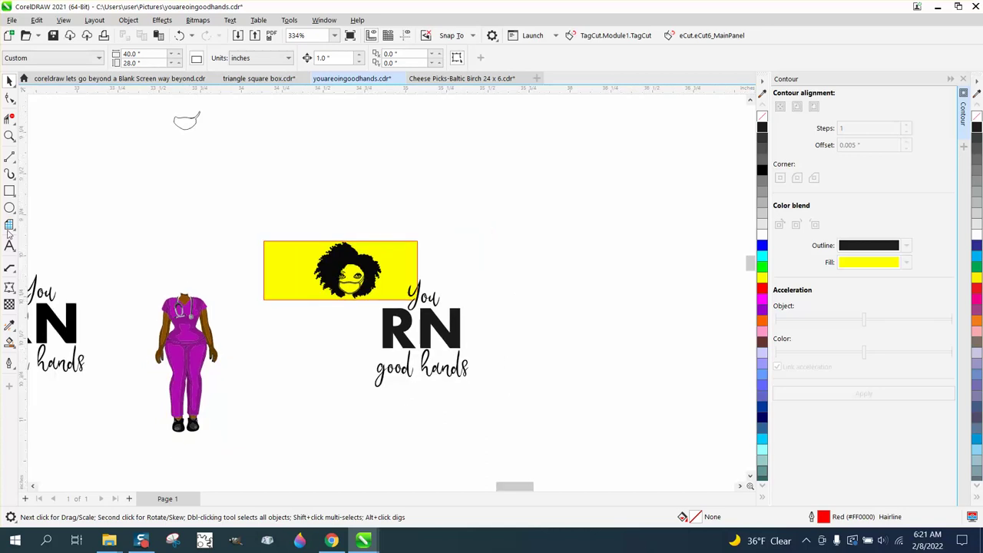
pyautogui.click(9, 136)
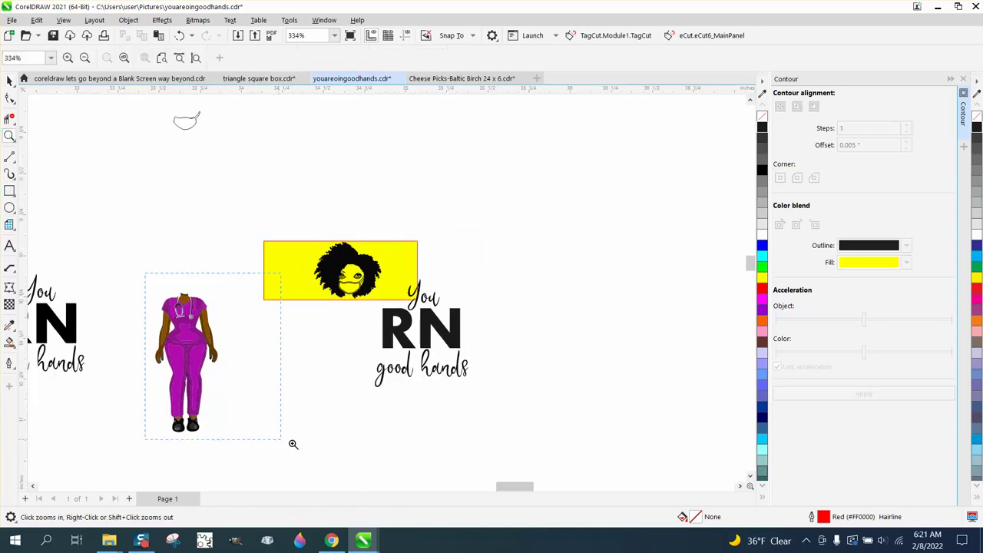
pyautogui.moveTo(292, 444); pyautogui.dragTo(293, 443)
pyautogui.click(9, 81)
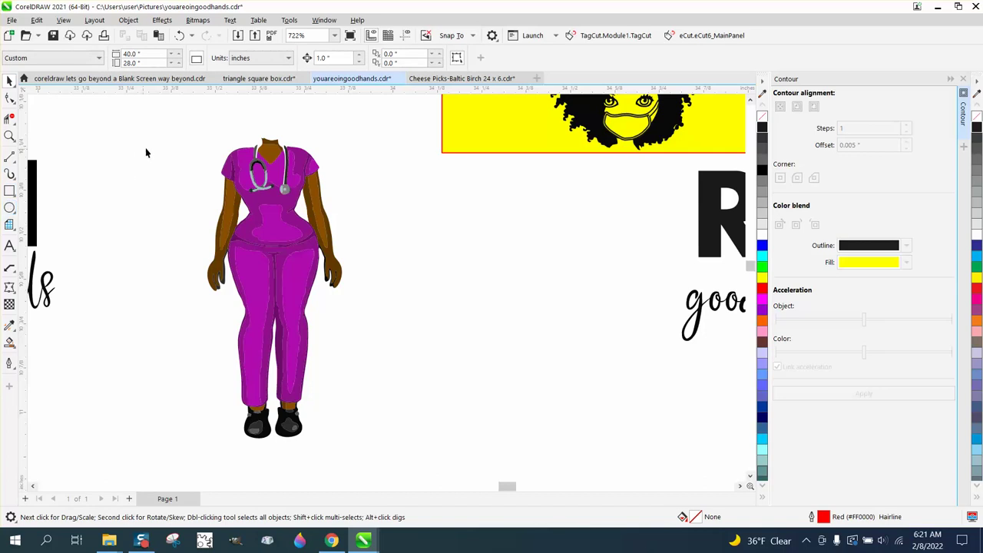
pyautogui.moveTo(193, 196); pyautogui.dragTo(403, 450)
pyautogui.click(453, 58)
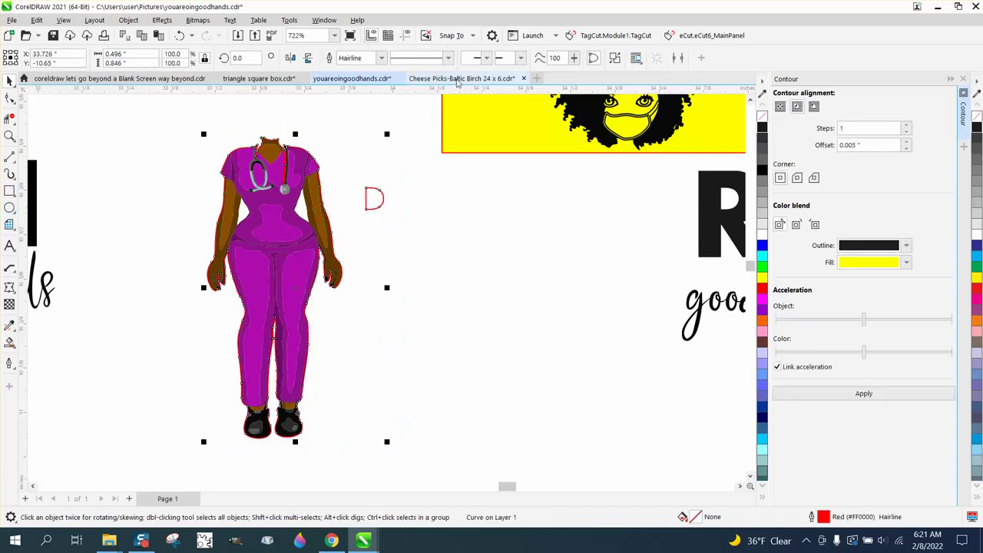
pyautogui.click(180, 37)
pyautogui.moveTo(387, 148); pyautogui.dragTo(400, 196)
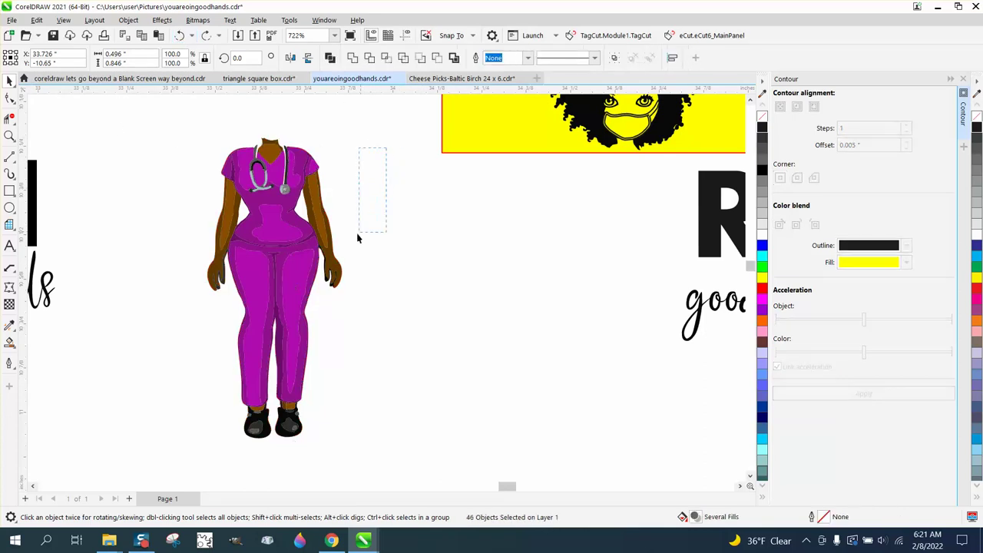
pyautogui.moveTo(357, 238); pyautogui.dragTo(350, 242)
# Delete the stray curve, trace the headless figure with Create Boundary, and nudge it one inch right.
pyautogui.press('Delete')
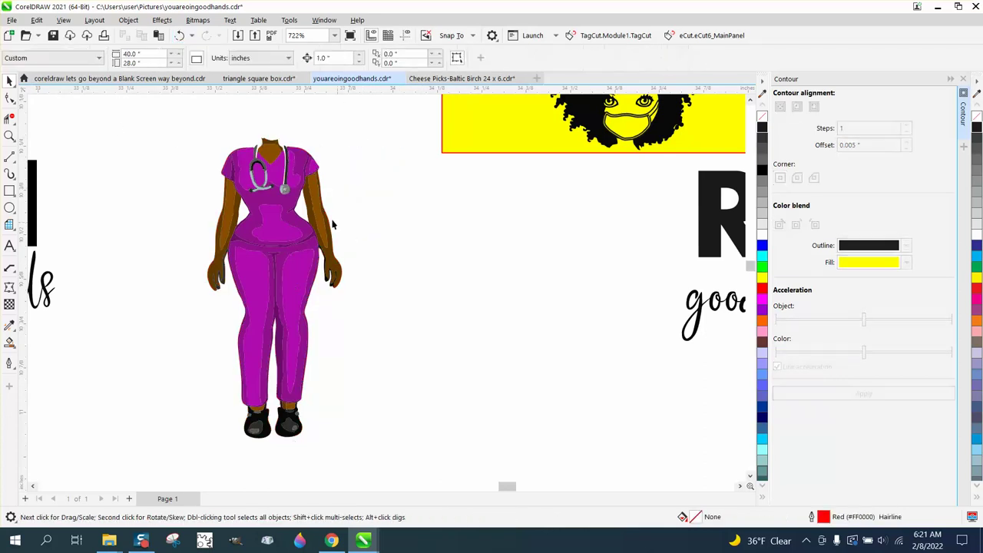
pyautogui.moveTo(192, 127); pyautogui.dragTo(410, 476)
pyautogui.click(453, 60)
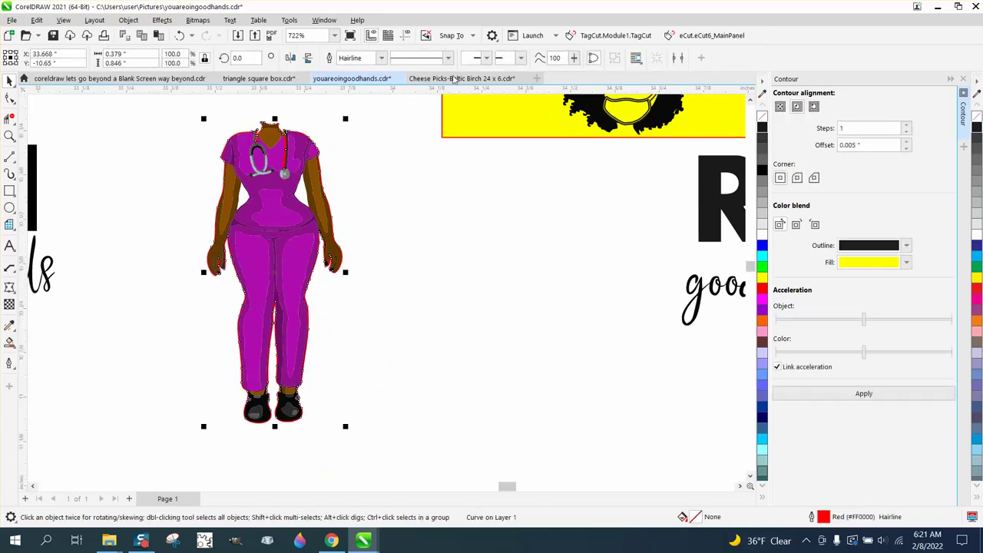
pyautogui.press('Right')
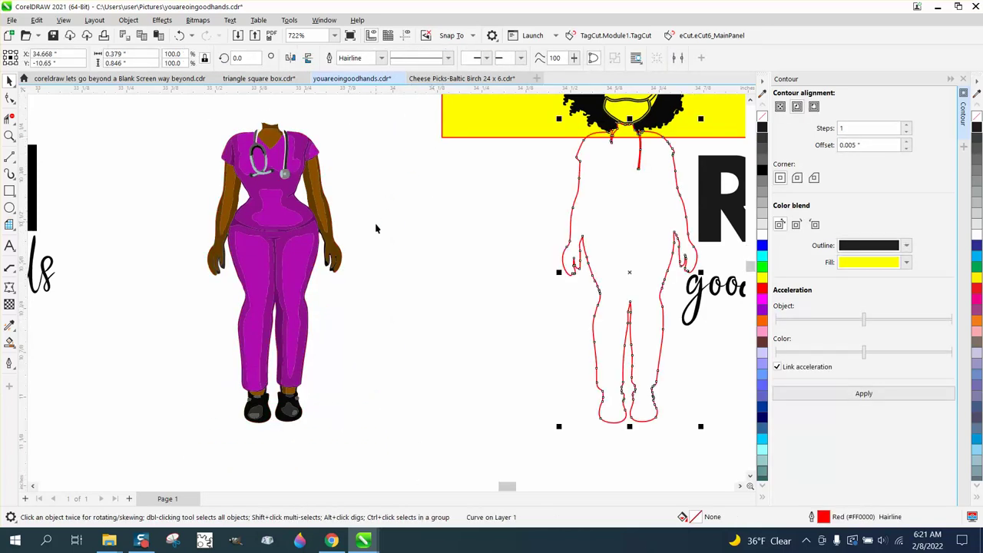
# At the outline's neck, delete extra nodes and convert the middle spike to a straight line.
pyautogui.scroll(-2, 377, 228)
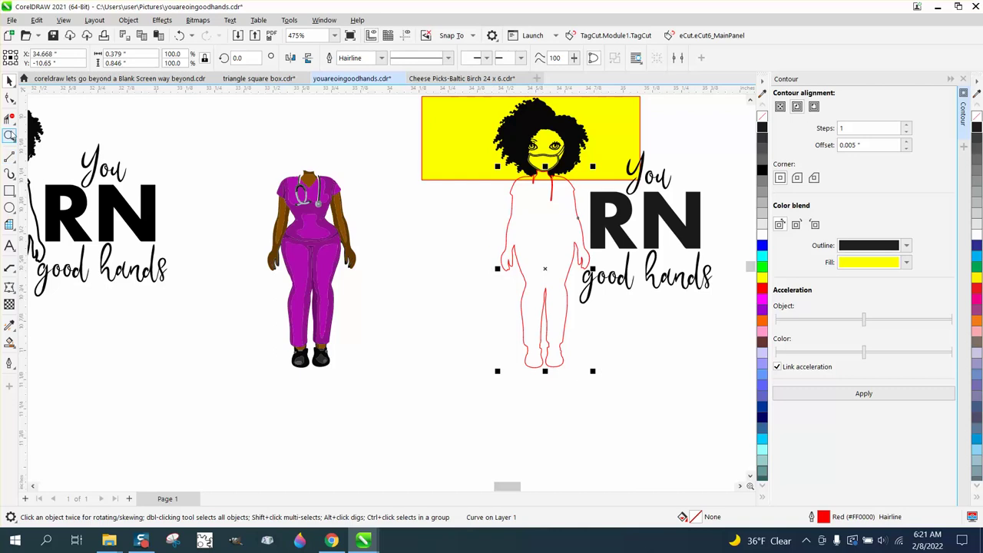
pyautogui.click(9, 135)
pyautogui.moveTo(511, 168); pyautogui.dragTo(621, 227)
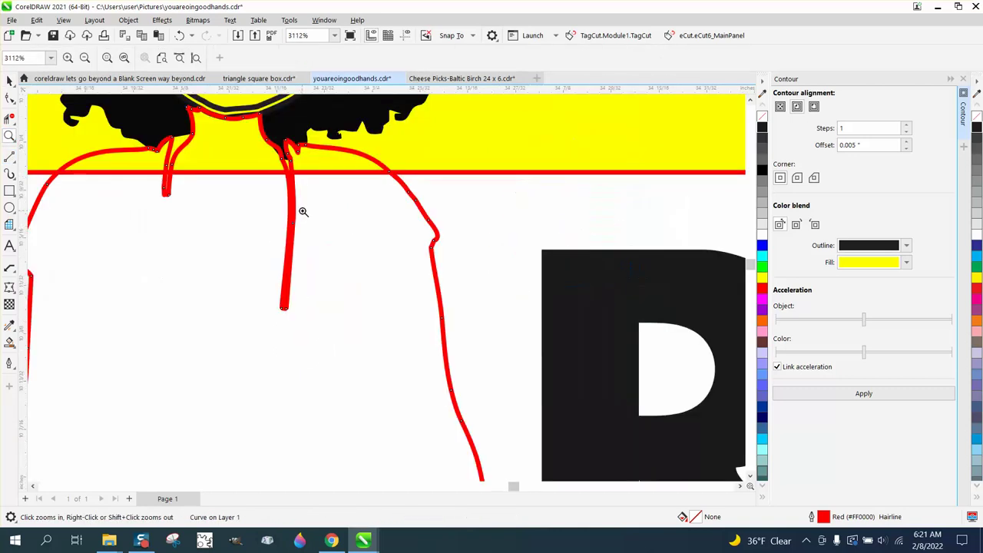
pyautogui.click(9, 99)
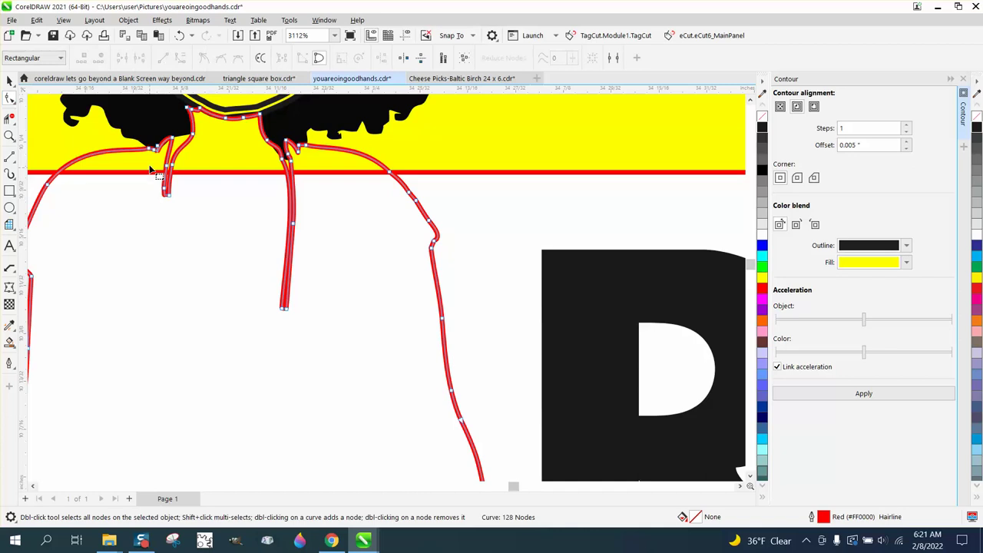
pyautogui.moveTo(153, 159)
pyautogui.mouseDown()
pyautogui.moveTo(210, 217)
pyautogui.moveTo(235, 215)
pyautogui.moveTo(276, 248)
pyautogui.moveTo(347, 259)
pyautogui.mouseUp()
pyautogui.press('Delete')
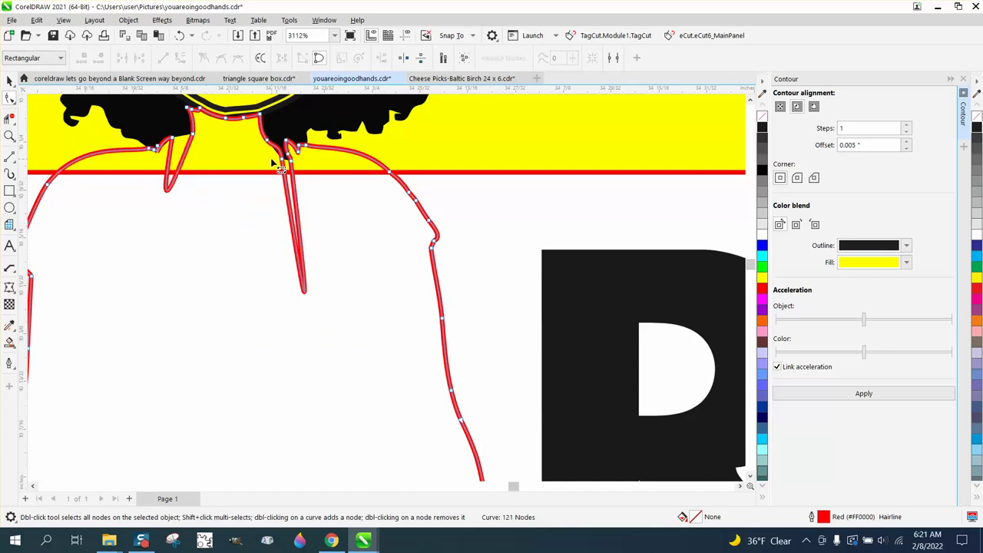
pyautogui.click(294, 168)
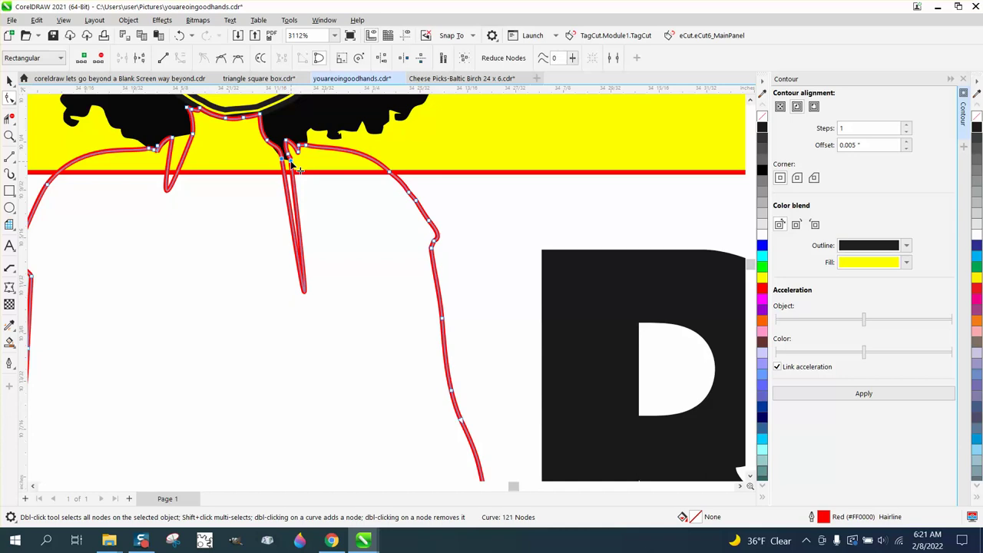
pyautogui.rightClick(294, 168)
pyautogui.click(321, 229)
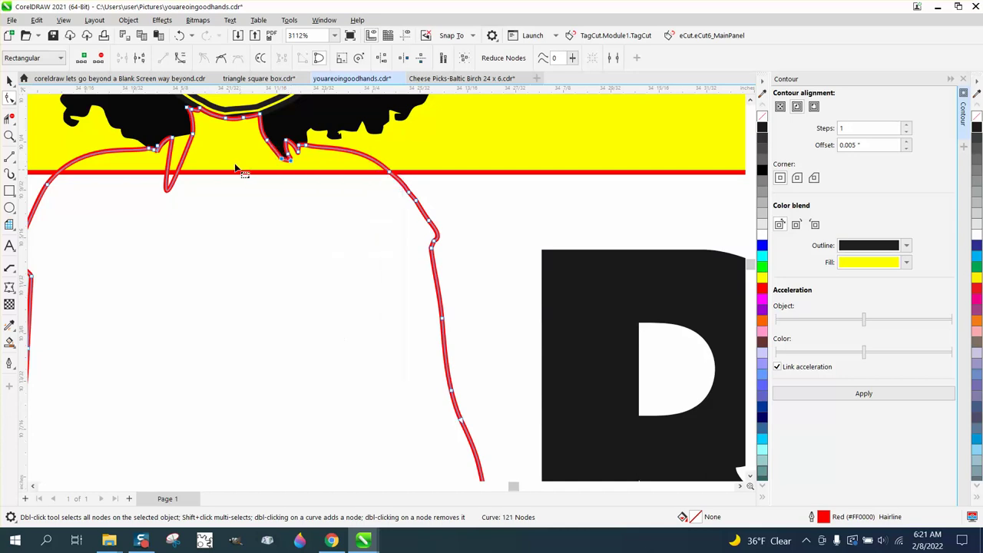
# Straighten the left neck spike with To Line as well.
pyautogui.click(173, 141)
pyautogui.rightClick(190, 136)
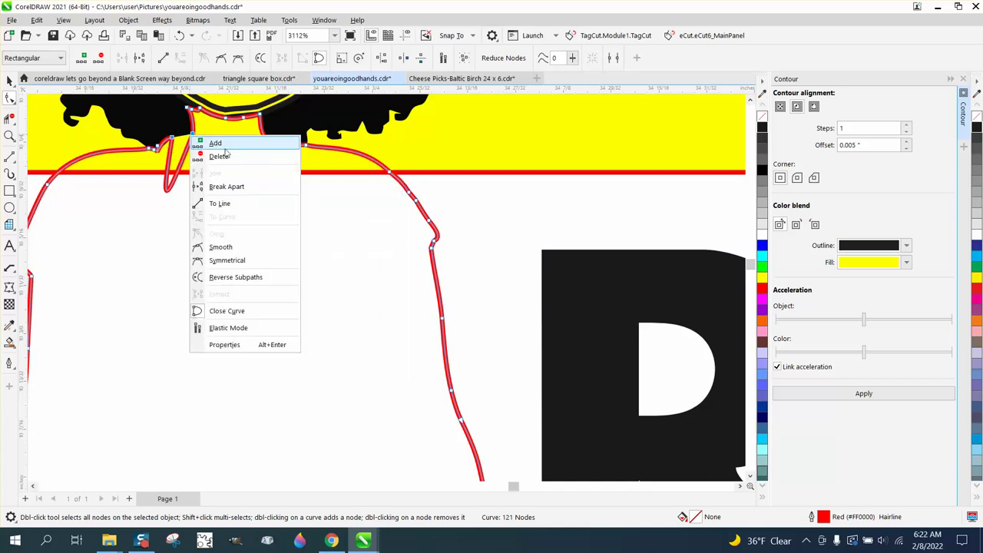
pyautogui.click(227, 205)
pyautogui.scroll(-3, 307, 257)
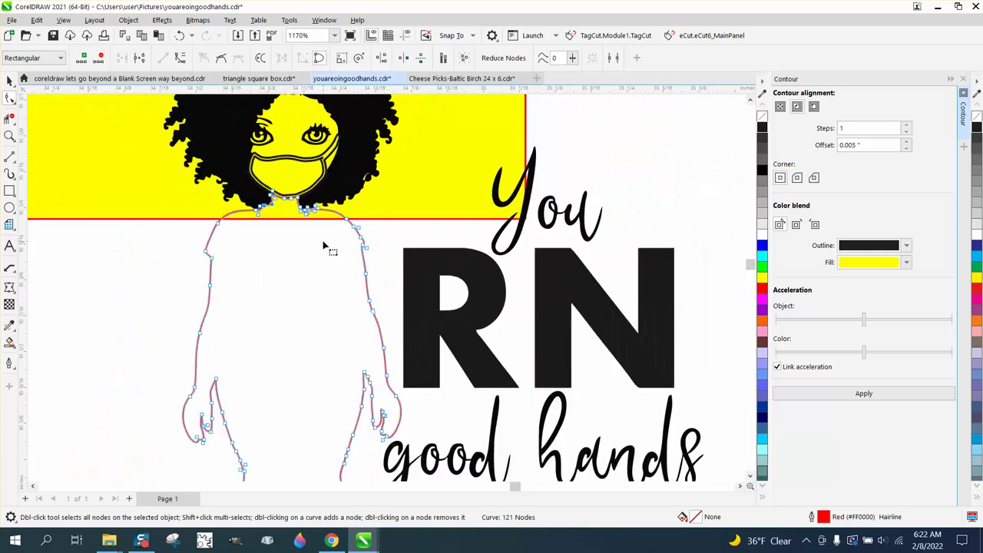
pyautogui.scroll(-1, 326, 247)
pyautogui.click(10, 80)
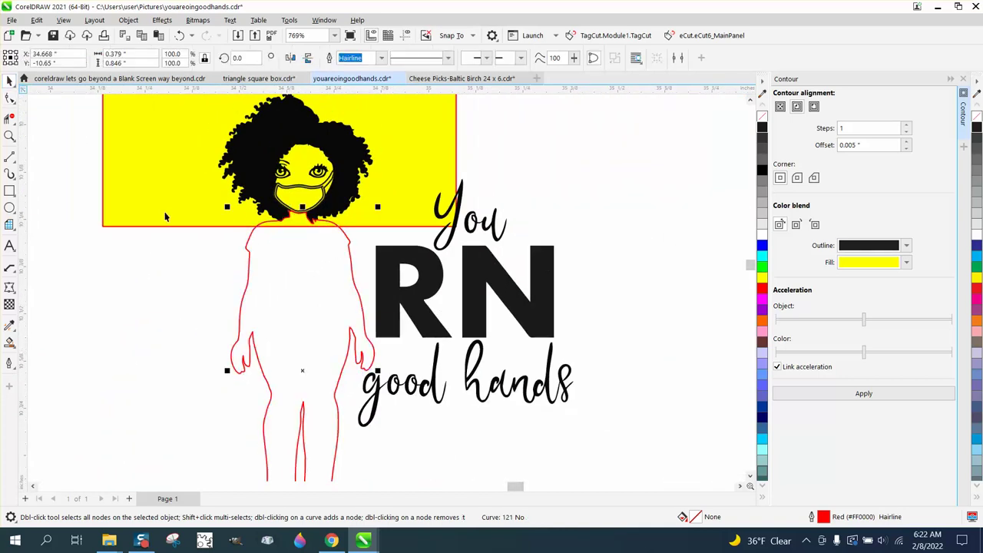
# In the Outline Pen dialog, give the body curve a black colour and 0.5 pt width.
pyautogui.doubleClick(822, 521)
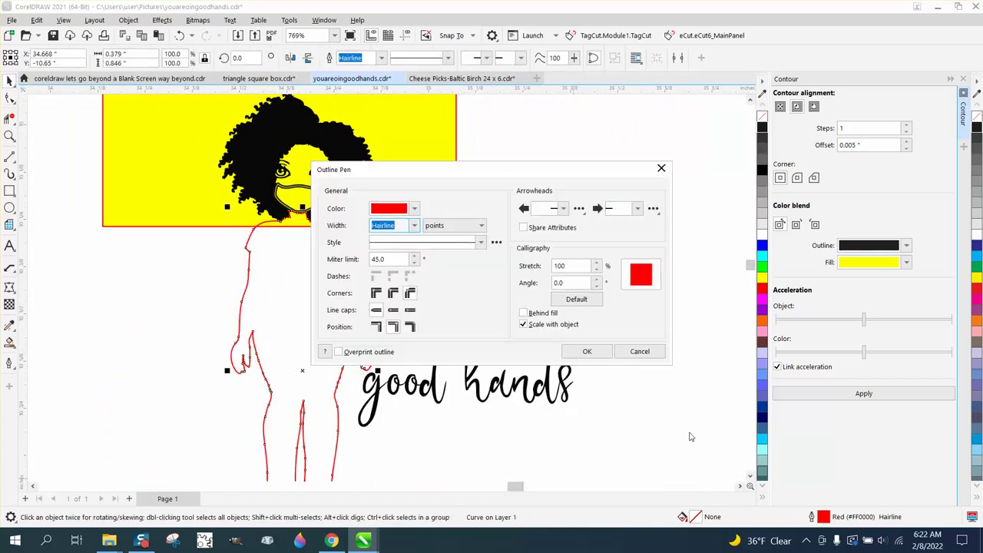
pyautogui.click(412, 210)
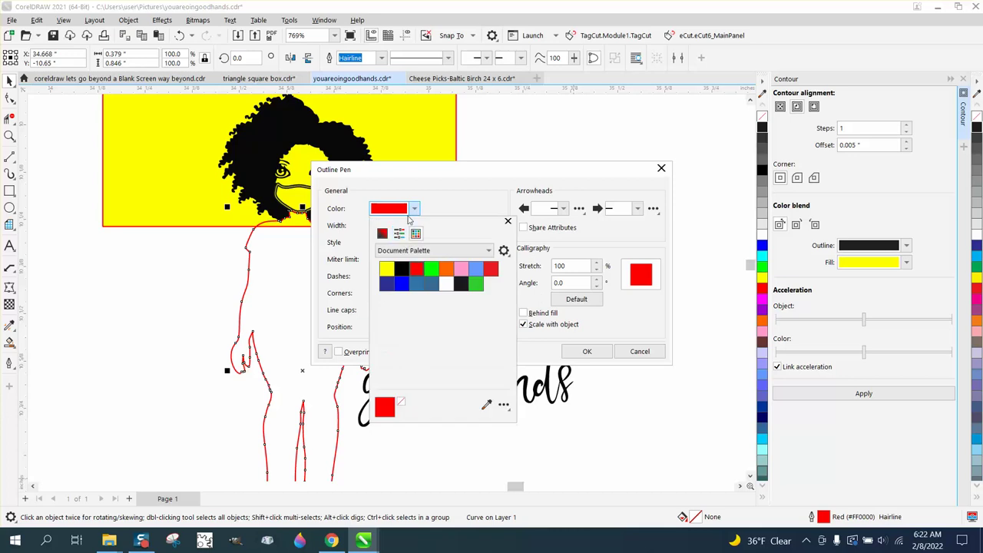
pyautogui.click(401, 268)
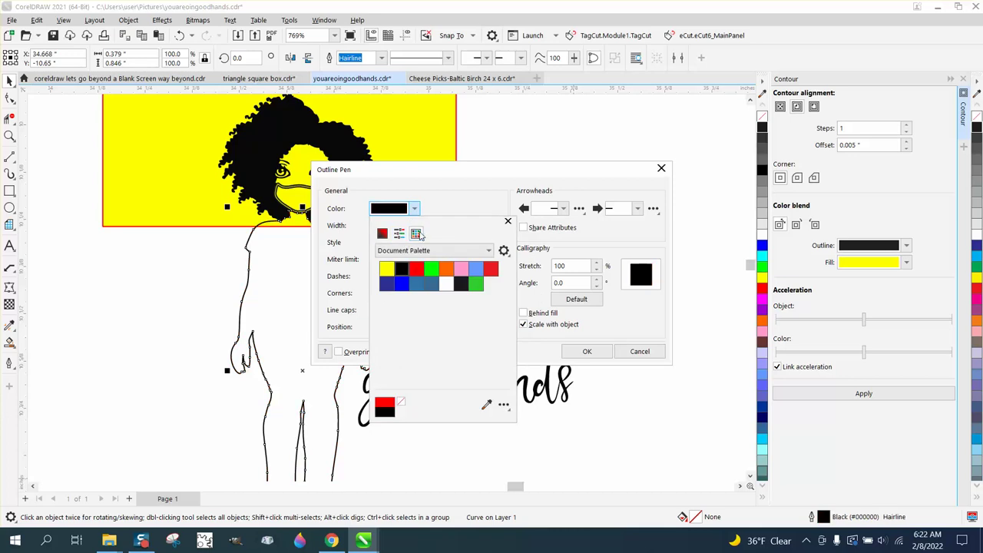
pyautogui.click(508, 222)
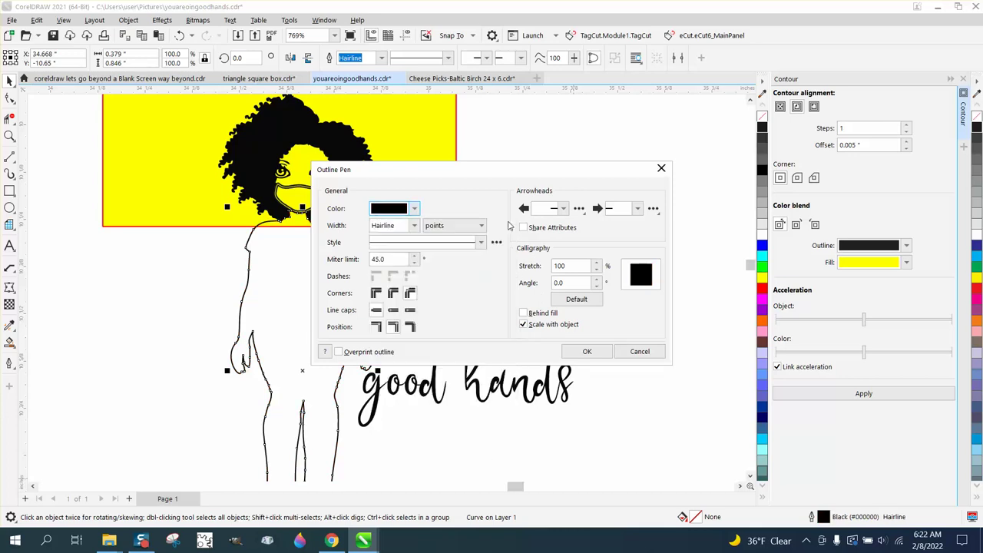
pyautogui.click(410, 226)
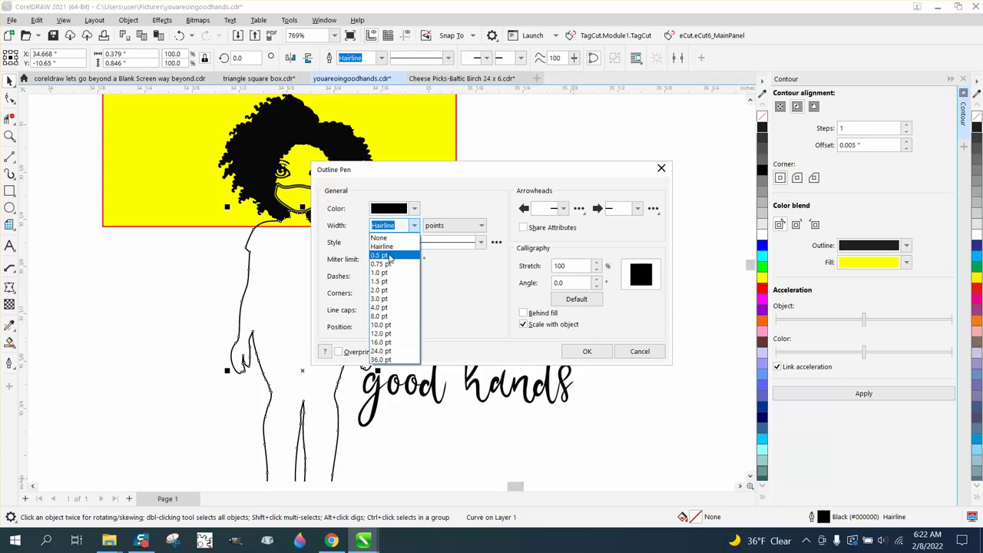
pyautogui.click(382, 255)
pyautogui.click(586, 351)
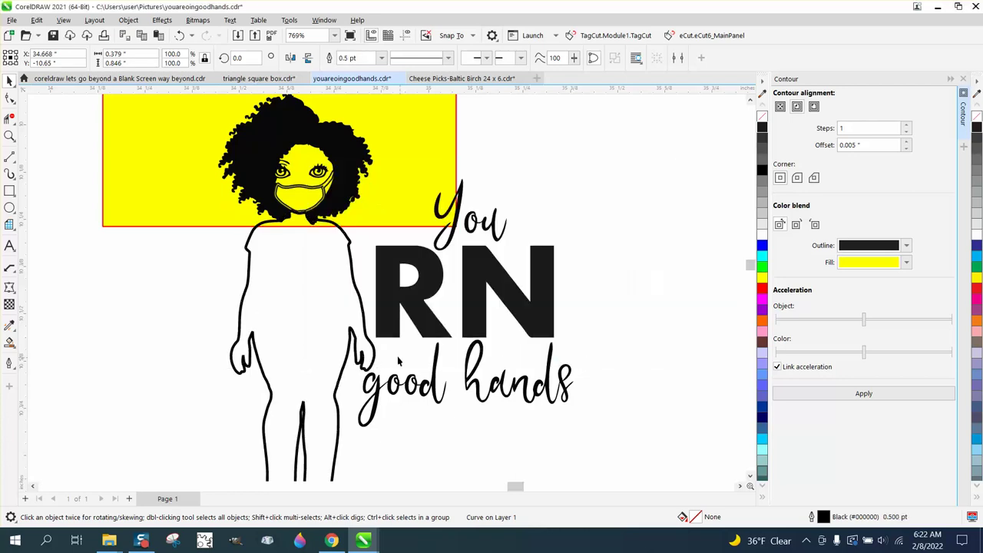
pyautogui.scroll(-1, 364, 332)
pyautogui.scroll(-4, 405, 334)
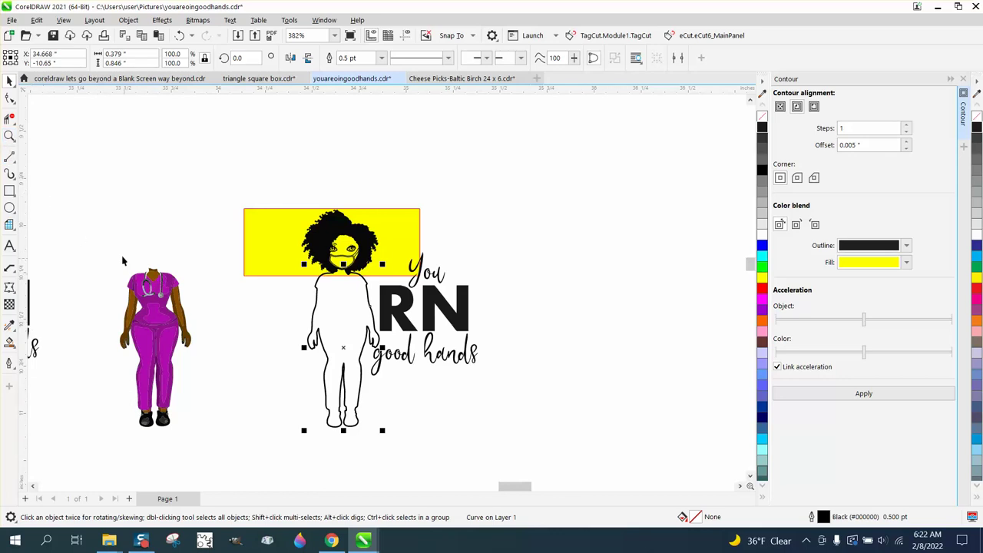
# Zoom in on the nurse's torso and delete the dark stethoscope tube and bell piece.
pyautogui.moveTo(123, 261); pyautogui.dragTo(208, 312)
pyautogui.click(9, 136)
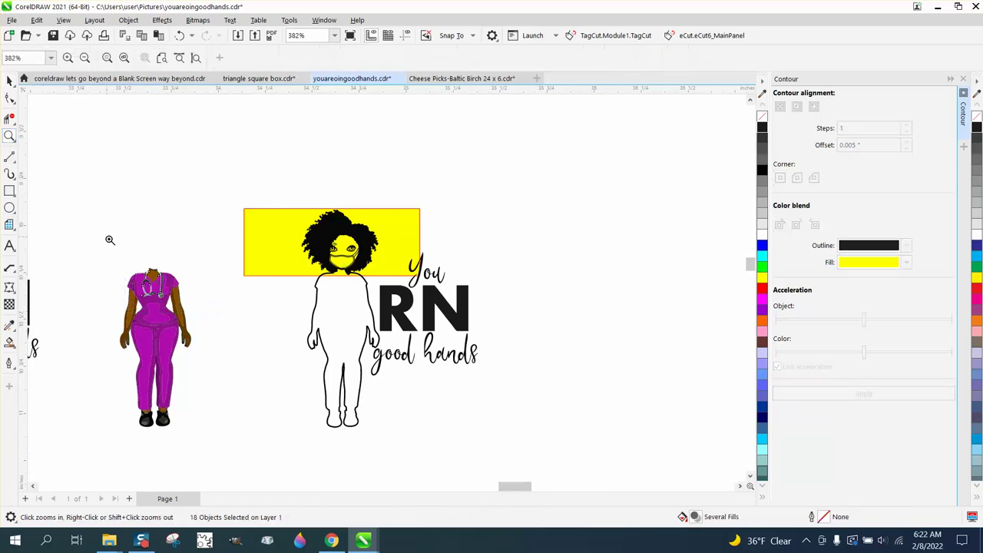
pyautogui.moveTo(110, 240); pyautogui.dragTo(222, 313)
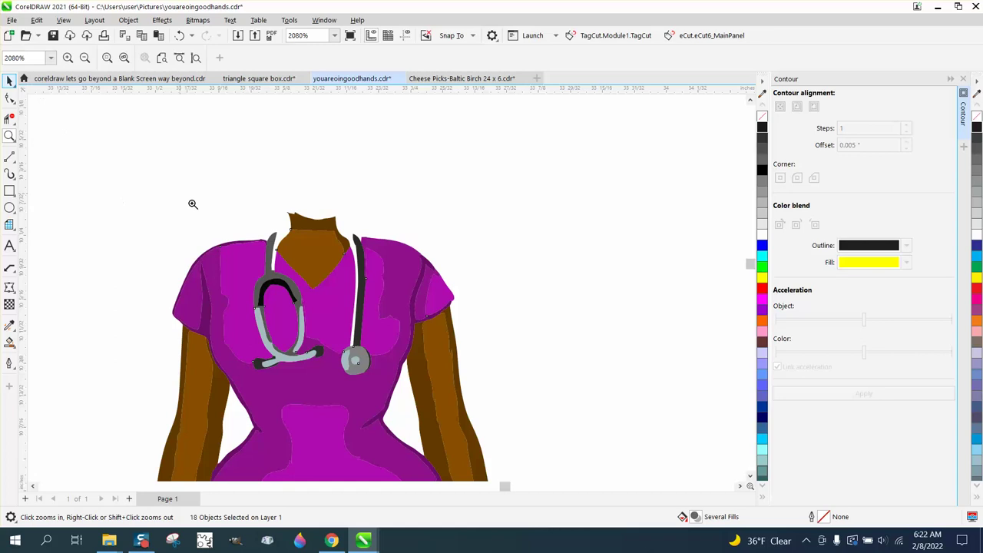
pyautogui.press('space')
pyautogui.click(42, 82)
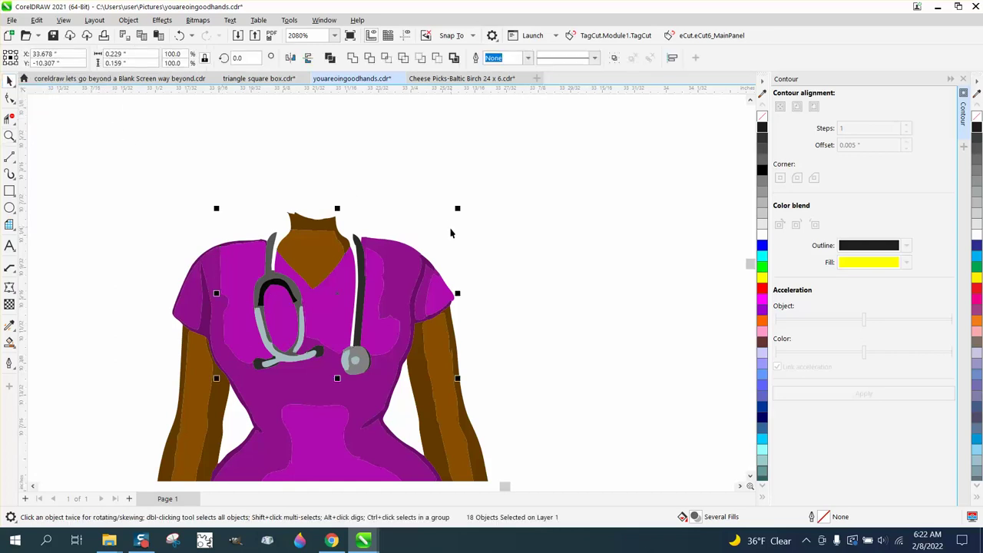
pyautogui.scroll(-1, 538, 321)
pyautogui.press('Escape')
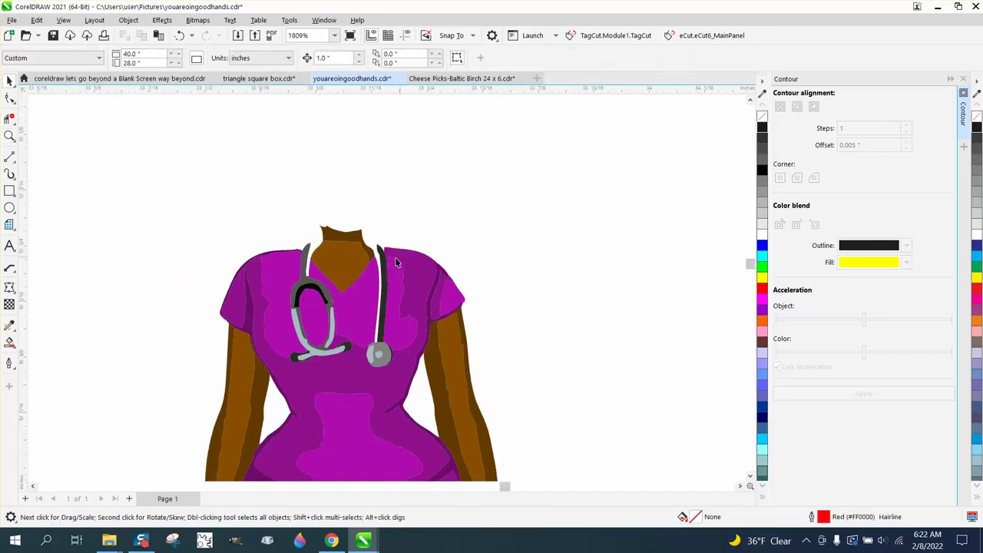
pyautogui.click(386, 268)
pyautogui.press('Delete')
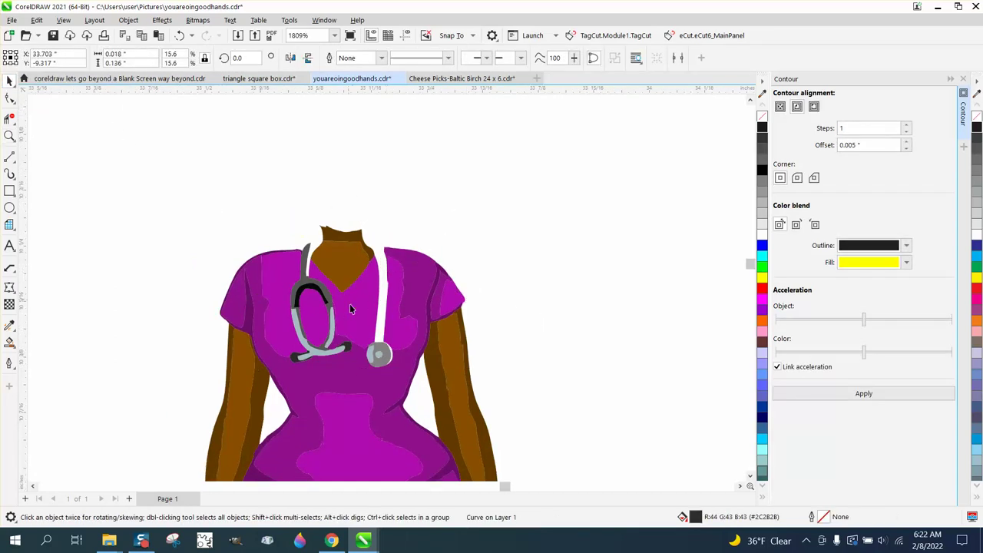
pyautogui.click(386, 353)
pyautogui.press('Delete')
pyautogui.press('Delete')
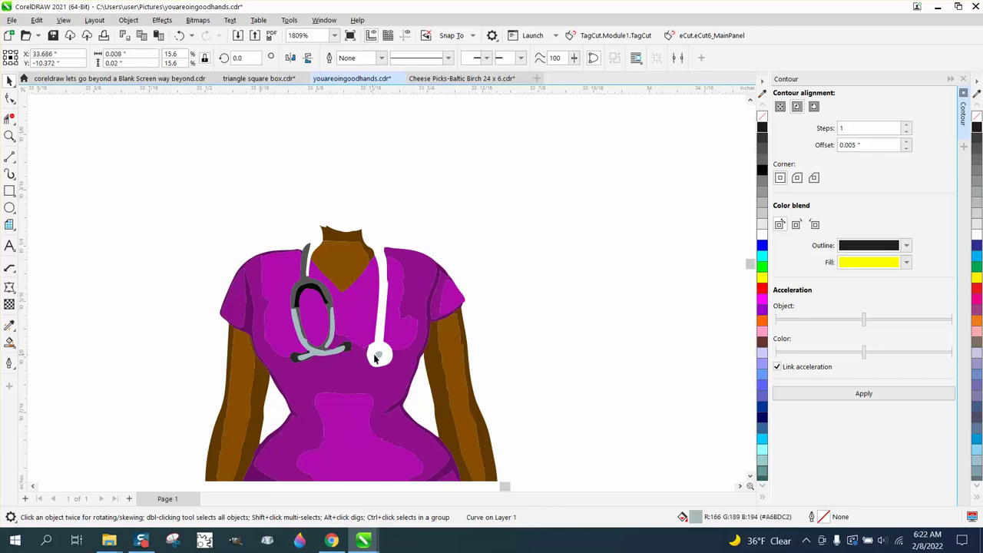
# Delete the grey tubing strips on the stethoscope's arc and loop.
pyautogui.click(375, 359)
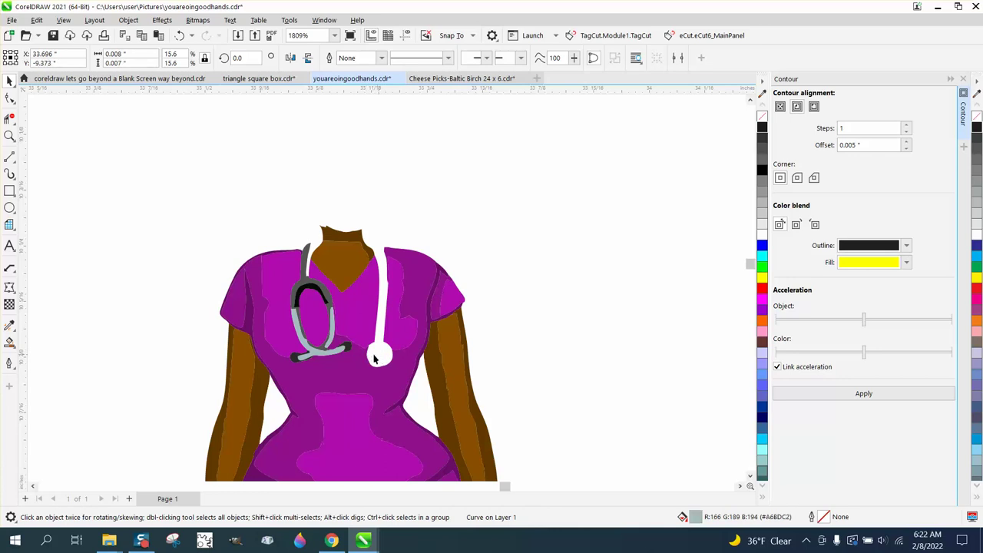
pyautogui.click(317, 288)
pyautogui.press('Delete')
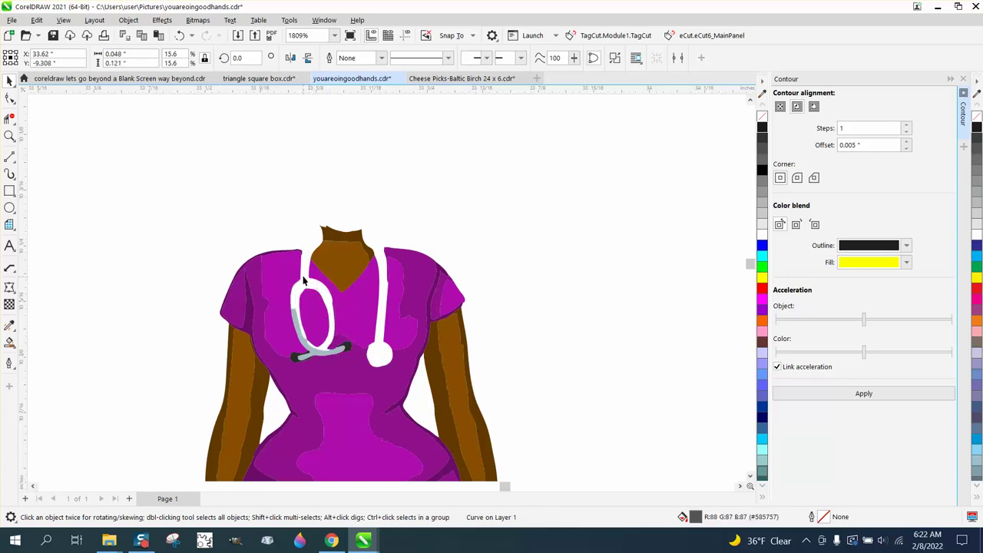
pyautogui.press('Delete')
pyautogui.click(321, 358)
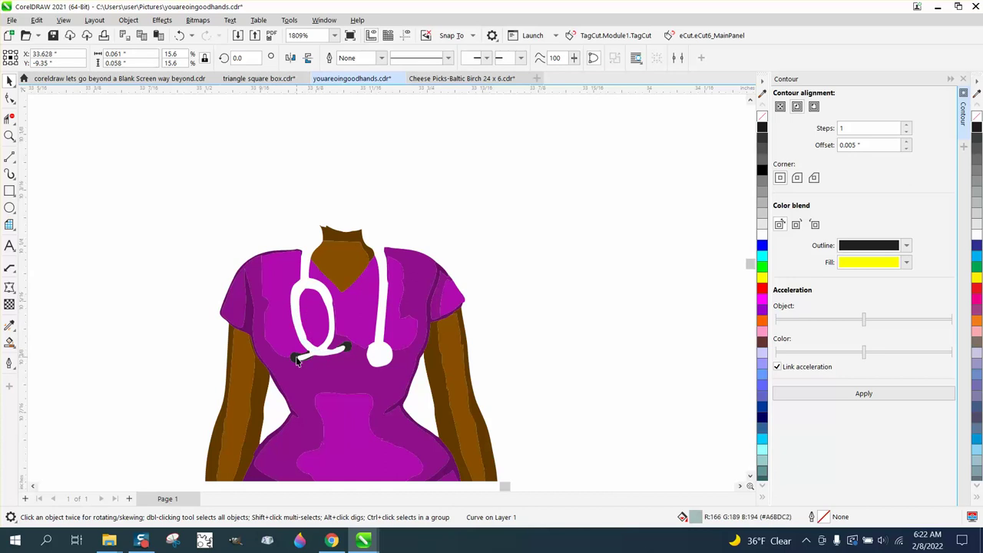
pyautogui.click(297, 361)
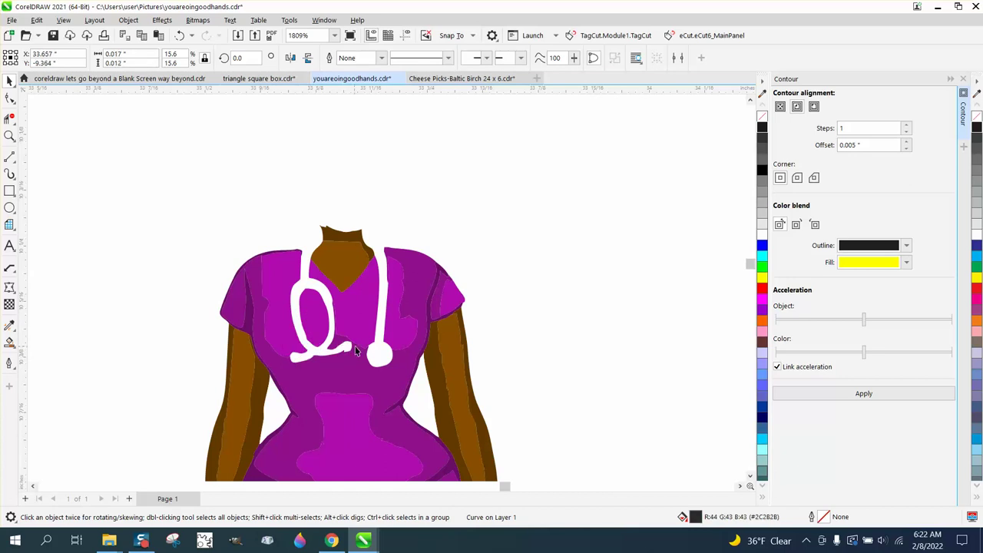
# Zoom in close on the separate small stethoscope drawing.
pyautogui.scroll(-5, 353, 346)
pyautogui.scroll(-1, 333, 326)
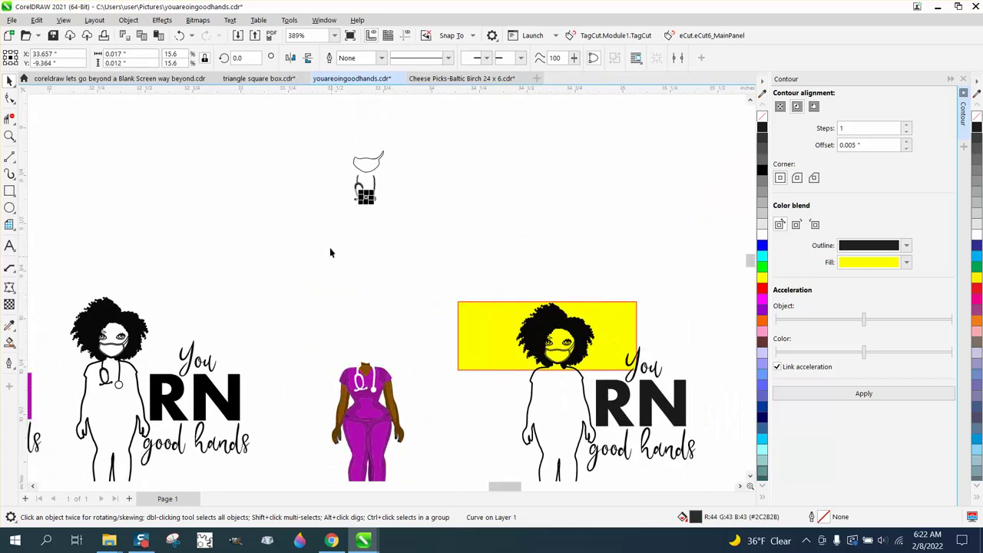
pyautogui.click(9, 136)
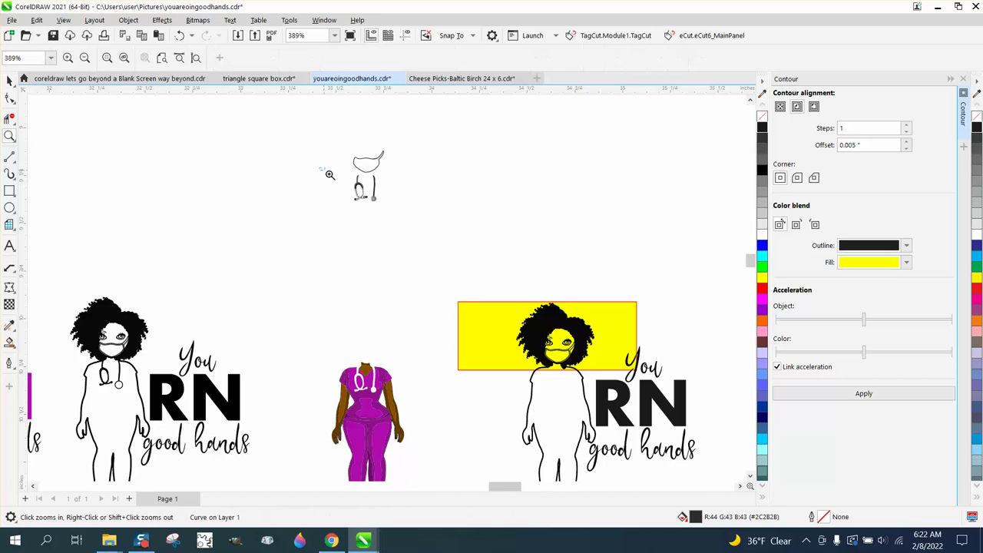
pyautogui.moveTo(329, 174); pyautogui.dragTo(414, 216)
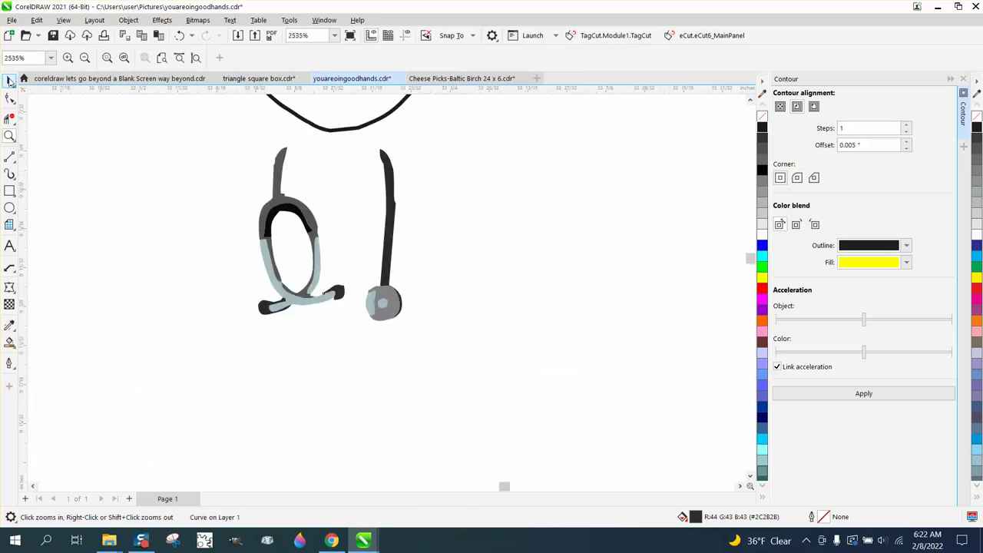
# Select every piece of the stethoscope and make it black.
pyautogui.click(9, 79)
pyautogui.moveTo(207, 136); pyautogui.dragTo(512, 334)
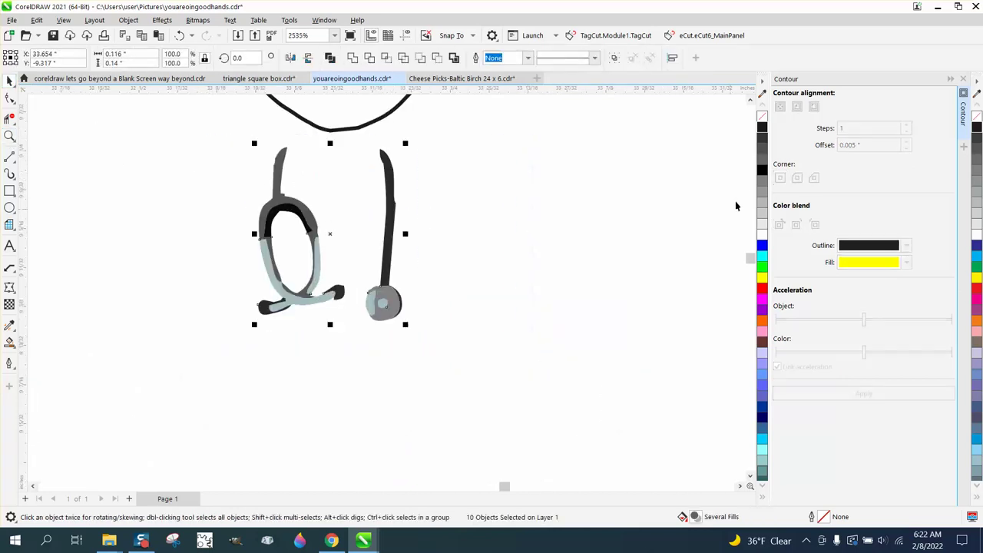
pyautogui.click(762, 129)
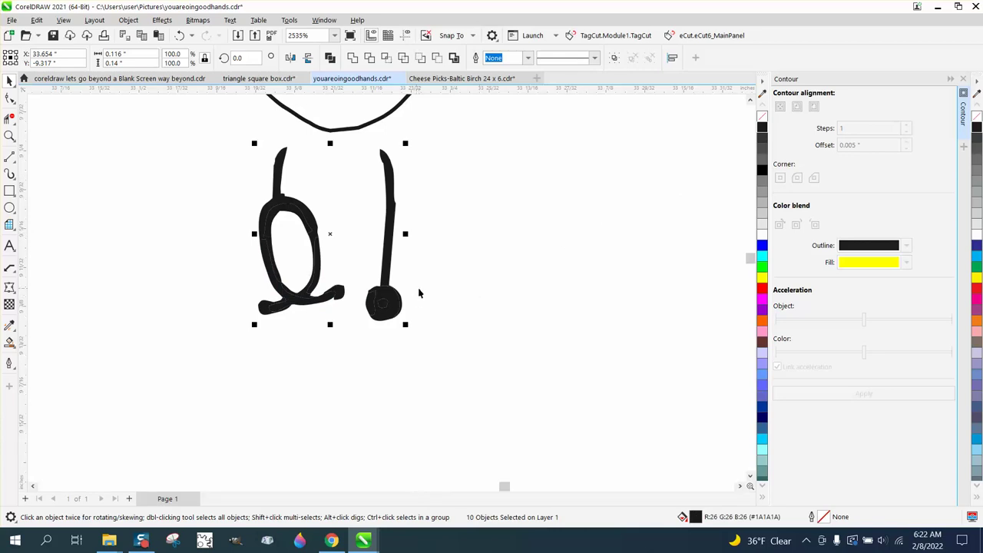
# Delete the chest-piece blob and the tubing's hook-shaped end, then straighten its bottom segment.
pyautogui.click(9, 97)
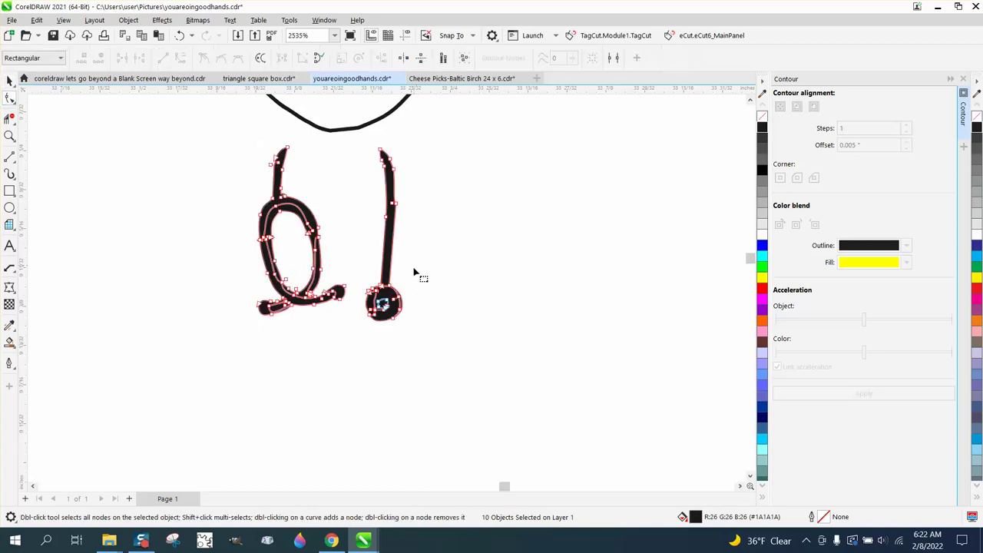
pyautogui.click(347, 338)
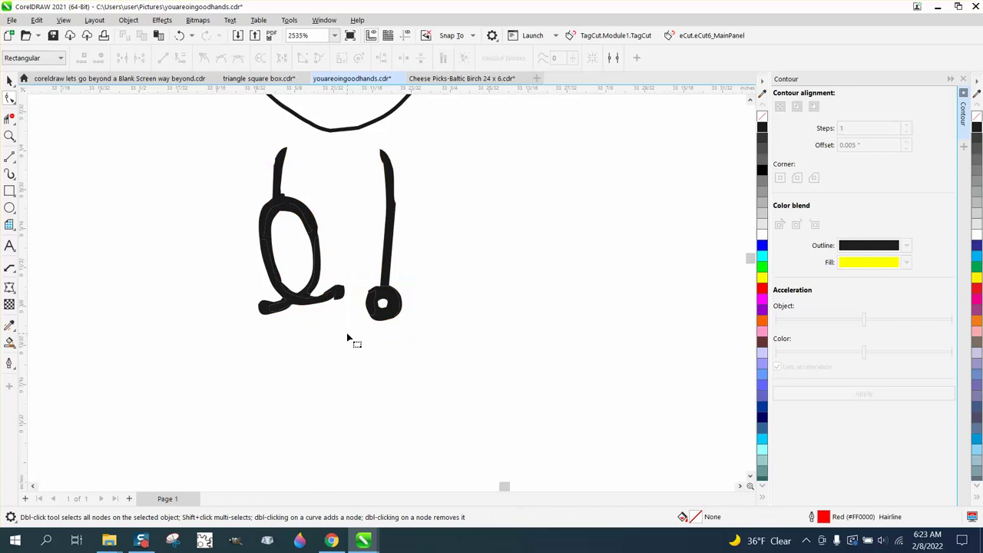
pyautogui.click(396, 311)
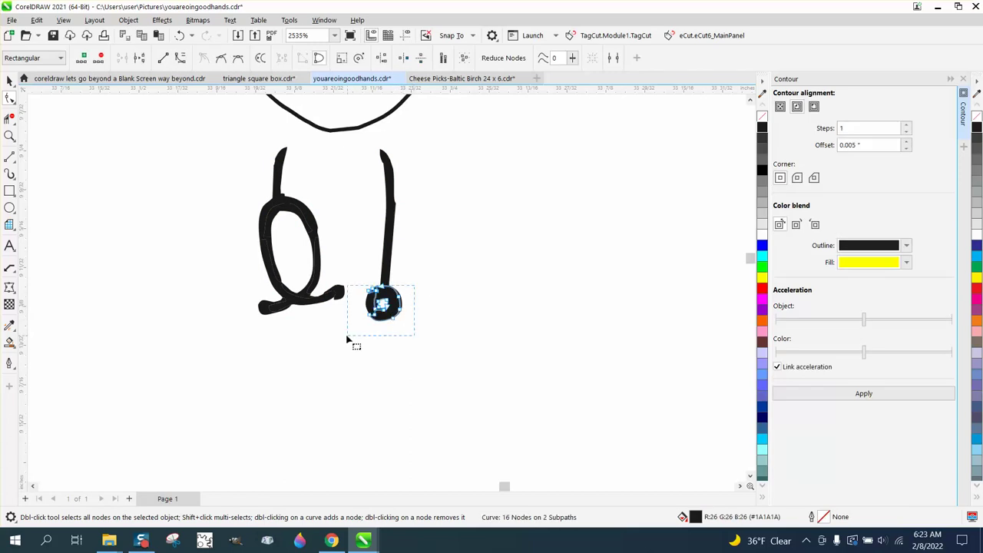
pyautogui.click(376, 304)
pyautogui.press('Delete')
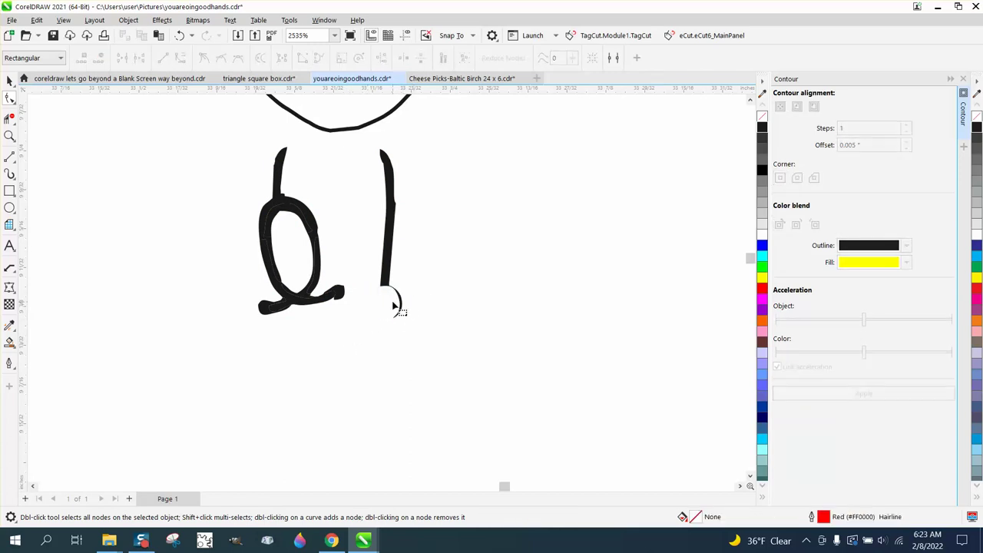
pyautogui.click(399, 308)
pyautogui.moveTo(412, 302); pyautogui.dragTo(389, 336)
pyautogui.press('Delete')
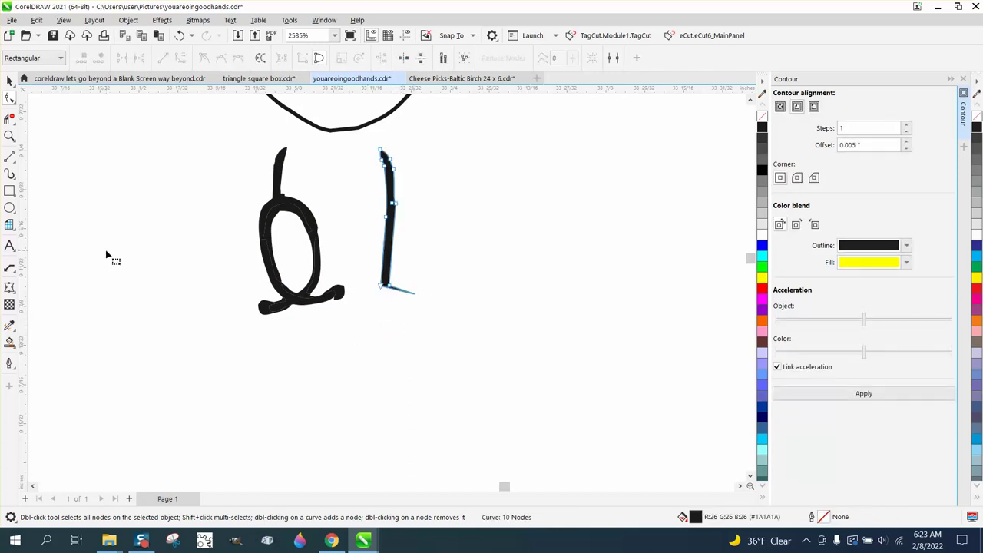
pyautogui.click(391, 287)
pyautogui.rightClick(389, 285)
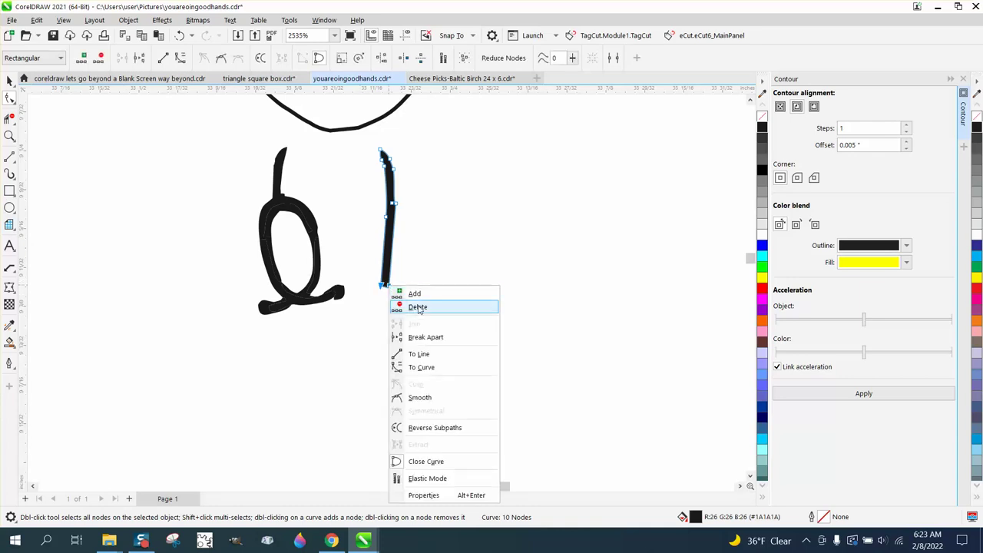
pyautogui.click(419, 355)
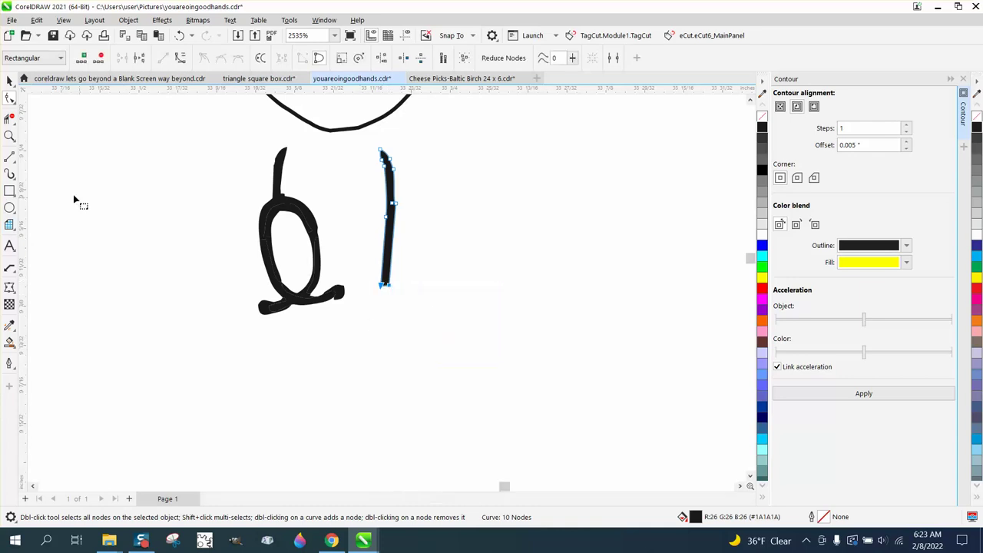
# Draw a circle at the tubing's lower end, fill it black and remove its outline.
pyautogui.click(9, 207)
pyautogui.moveTo(466, 284)
pyautogui.mouseDown()
pyautogui.moveTo(412, 325)
pyautogui.moveTo(399, 350)
pyautogui.mouseUp()
pyautogui.press('space')
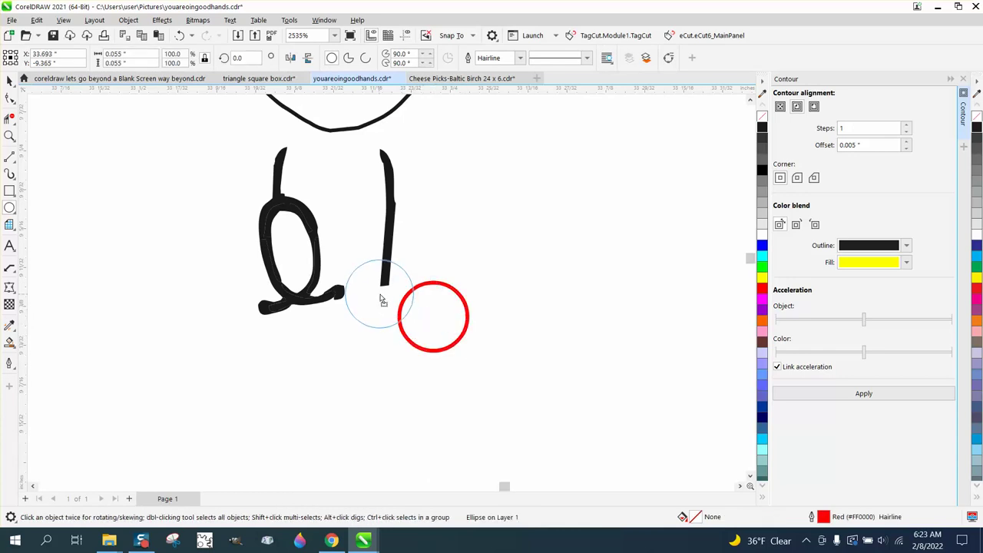
pyautogui.moveTo(383, 300); pyautogui.dragTo(387, 300)
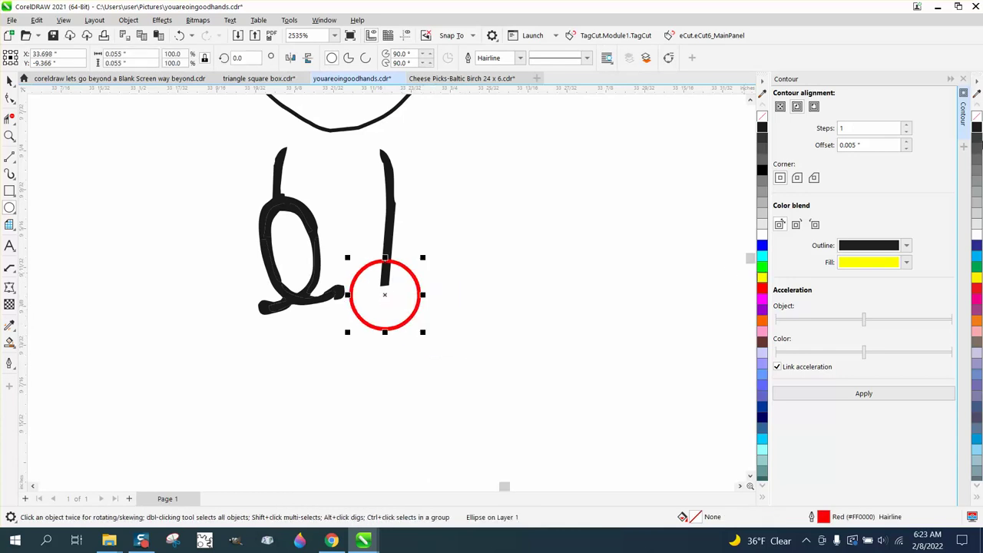
pyautogui.click(977, 128)
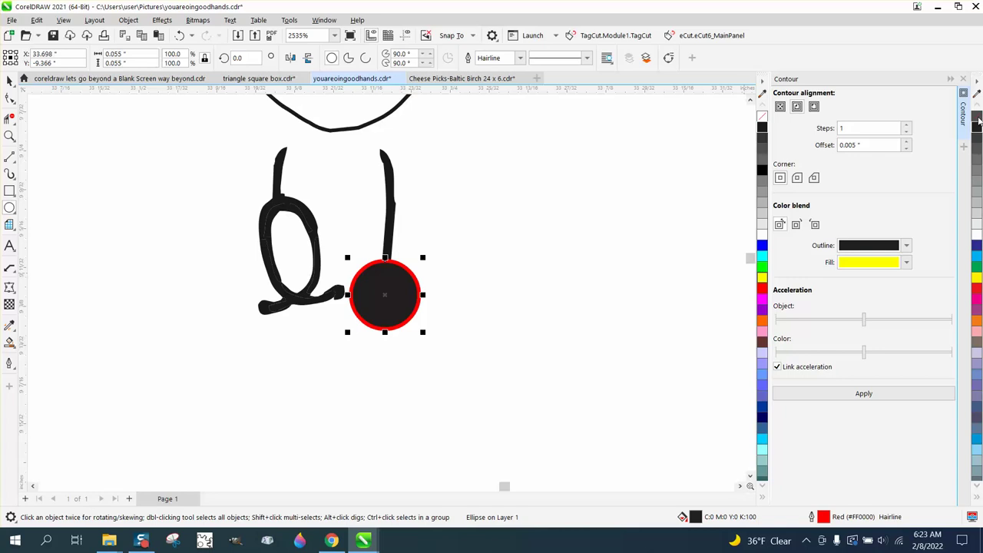
pyautogui.rightClick(977, 117)
pyautogui.scroll(-1, 561, 237)
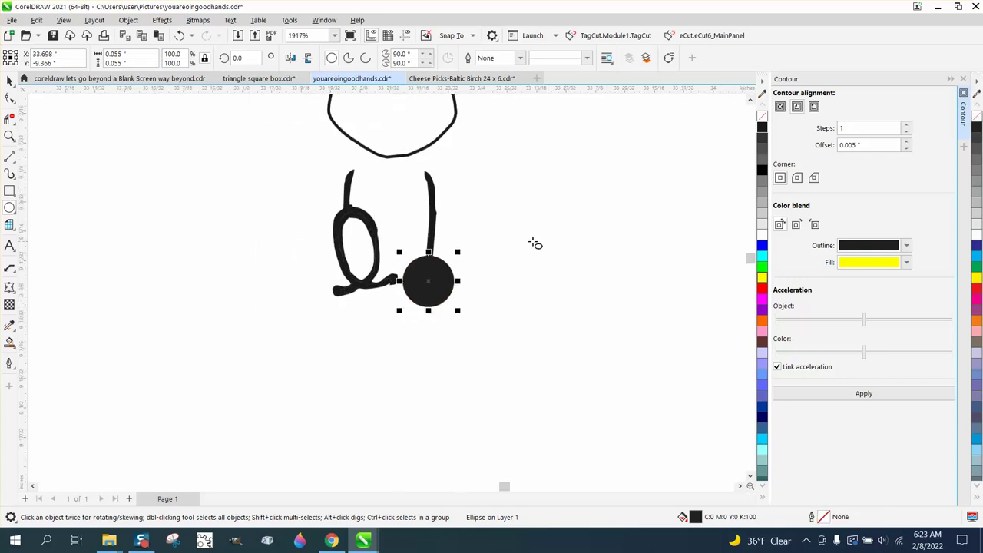
pyautogui.click(9, 136)
# Smooth the tubing edges and the loop outline with the Smooth brush at 0.08".
pyautogui.moveTo(469, 245); pyautogui.dragTo(469, 245)
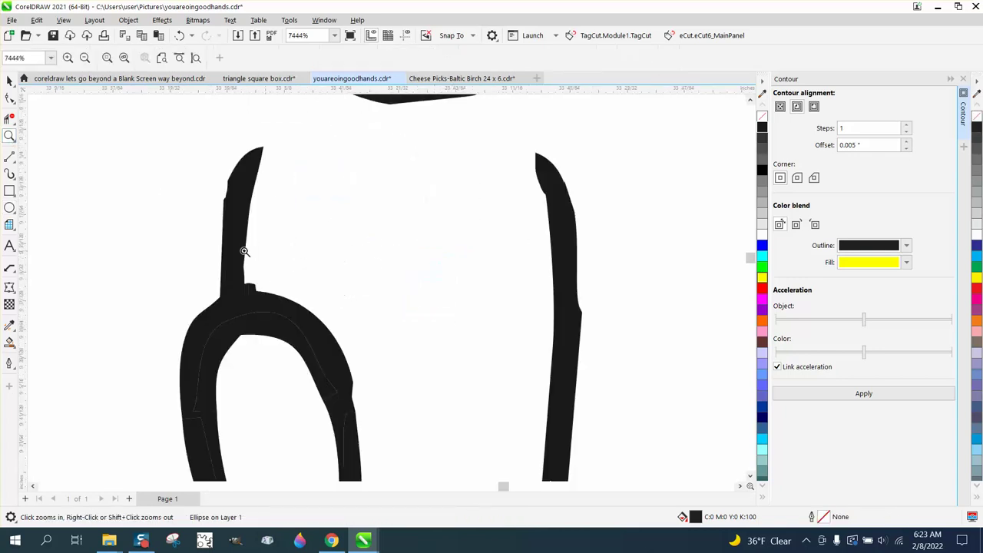
pyautogui.click(13, 101)
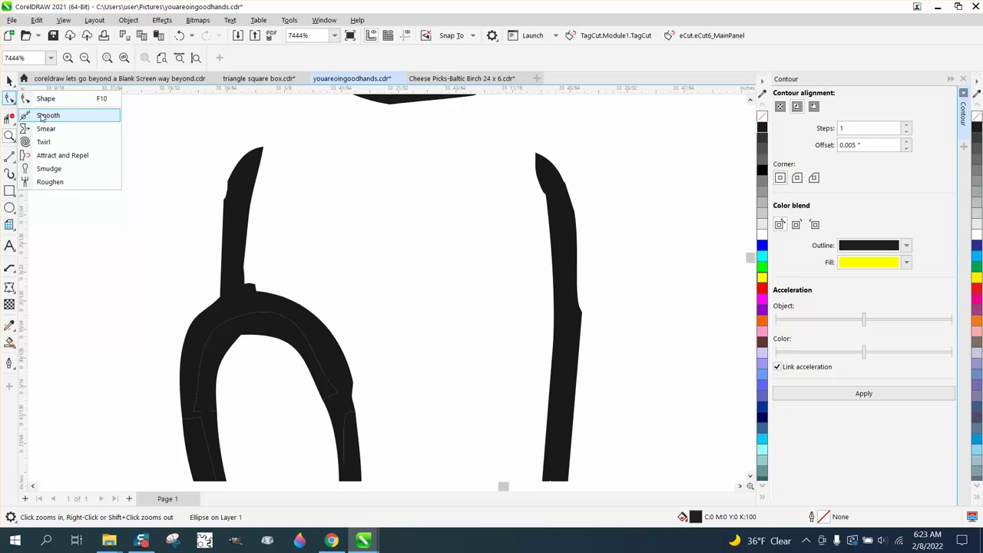
pyautogui.click(42, 117)
pyautogui.moveTo(238, 180)
pyautogui.mouseDown()
pyautogui.moveTo(228, 195)
pyautogui.moveTo(230, 187)
pyautogui.mouseUp()
pyautogui.moveTo(551, 192)
pyautogui.mouseDown()
pyautogui.moveTo(575, 286)
pyautogui.moveTo(566, 325)
pyautogui.mouseUp()
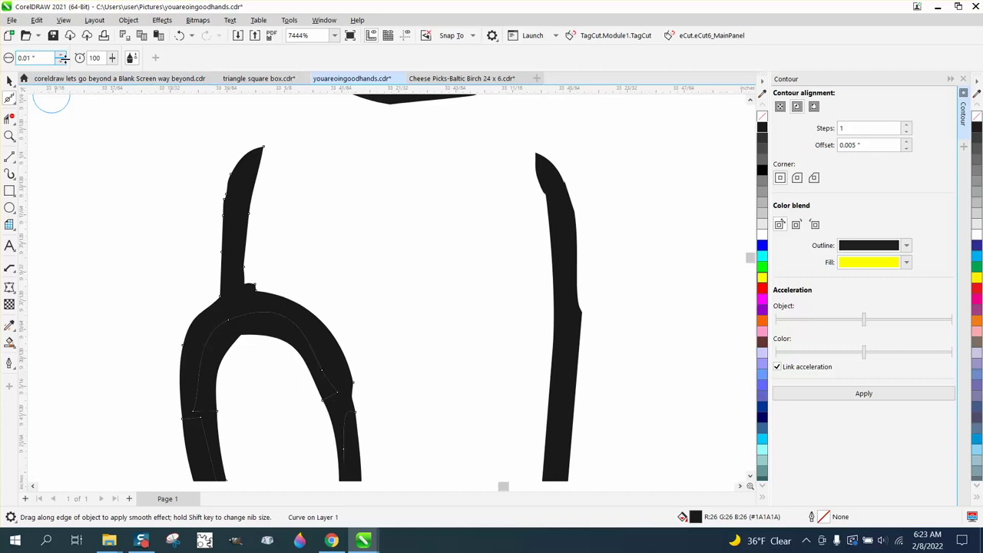
pyautogui.click(61, 55)
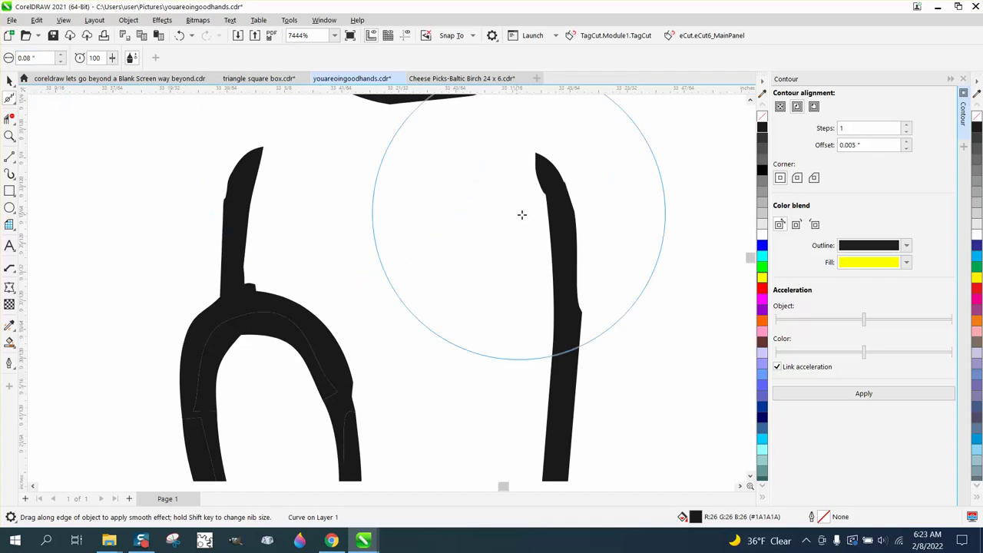
pyautogui.click(575, 315)
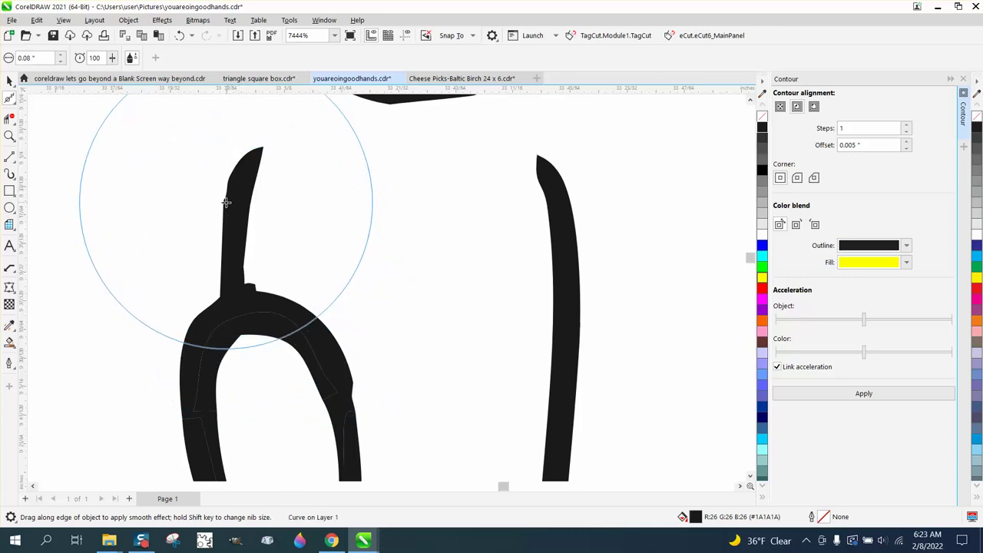
pyautogui.scroll(-1, 245, 232)
pyautogui.moveTo(259, 231)
pyautogui.mouseDown()
pyautogui.moveTo(305, 312)
pyautogui.moveTo(377, 345)
pyautogui.moveTo(355, 331)
pyautogui.mouseUp()
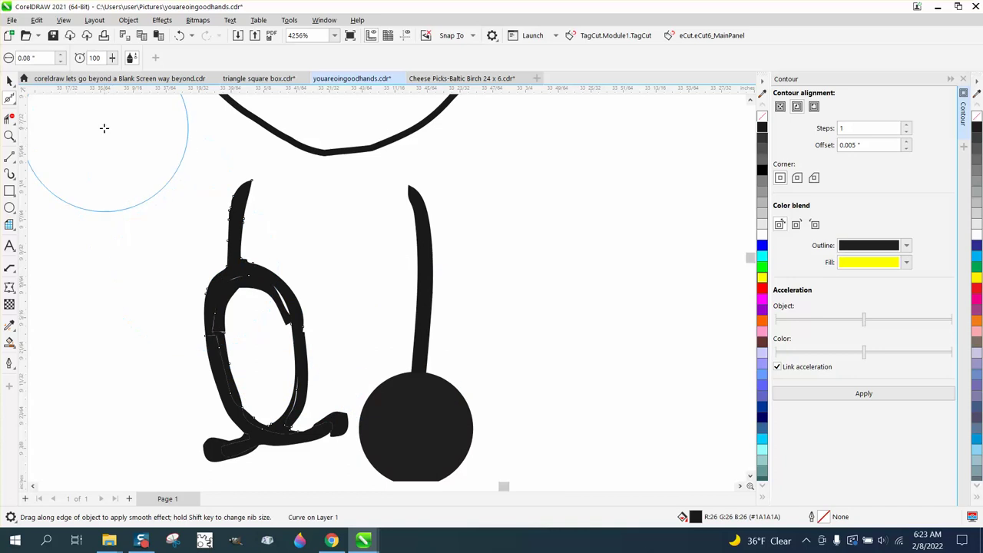
# Select the loop curve and undo its recent edits to restore the earlier outline.
pyautogui.click(9, 79)
pyautogui.click(127, 166)
pyautogui.click(248, 289)
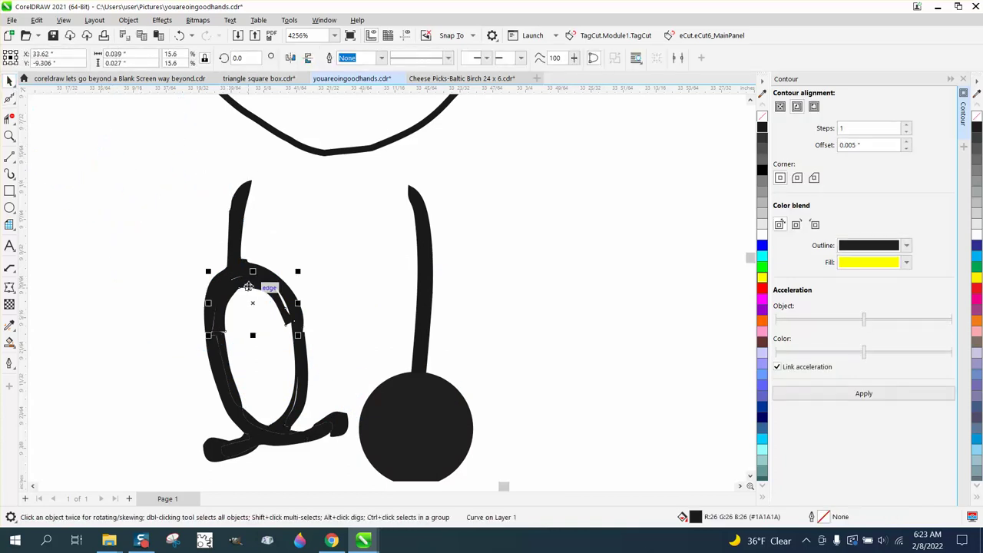
pyautogui.click(254, 287)
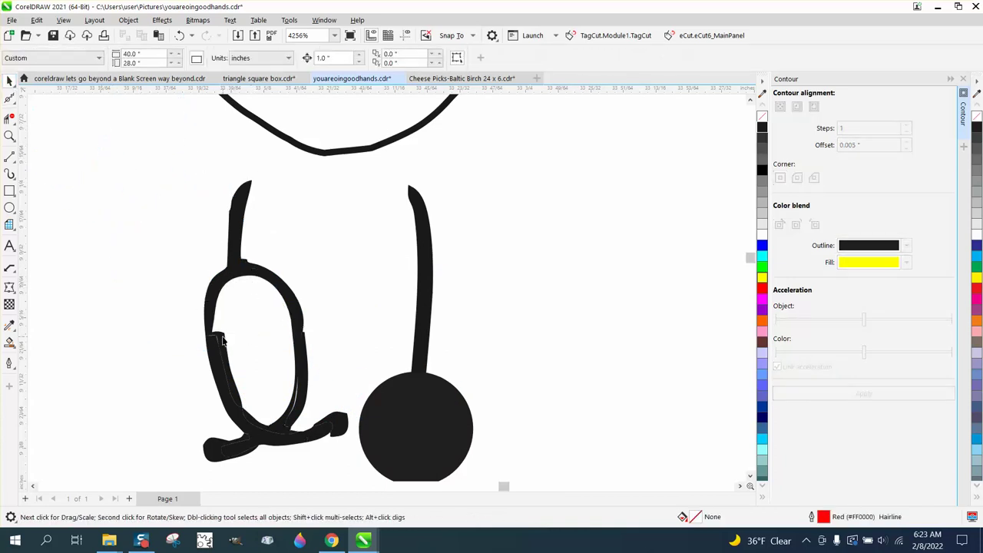
pyautogui.hotkey('ctrl', 'z')
pyautogui.click(178, 36)
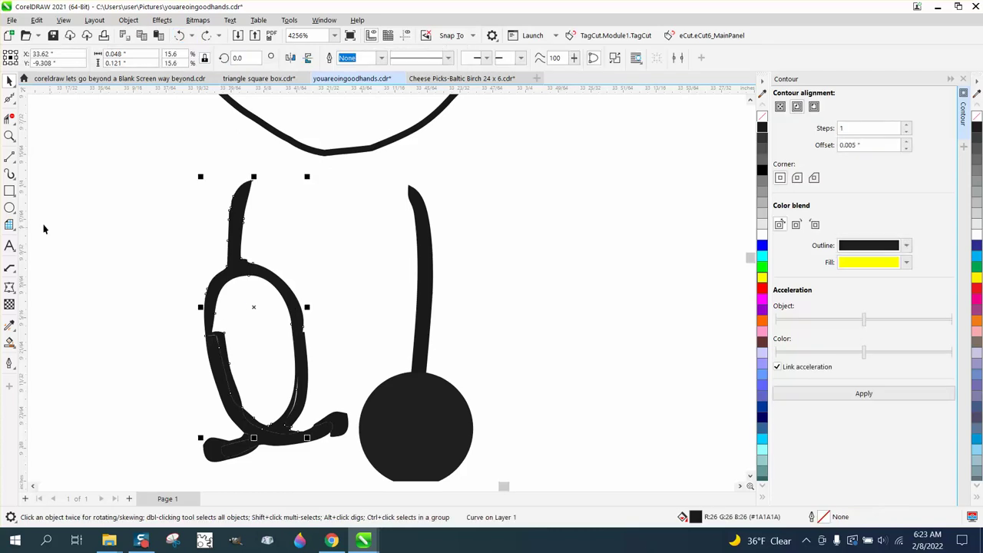
pyautogui.click(9, 136)
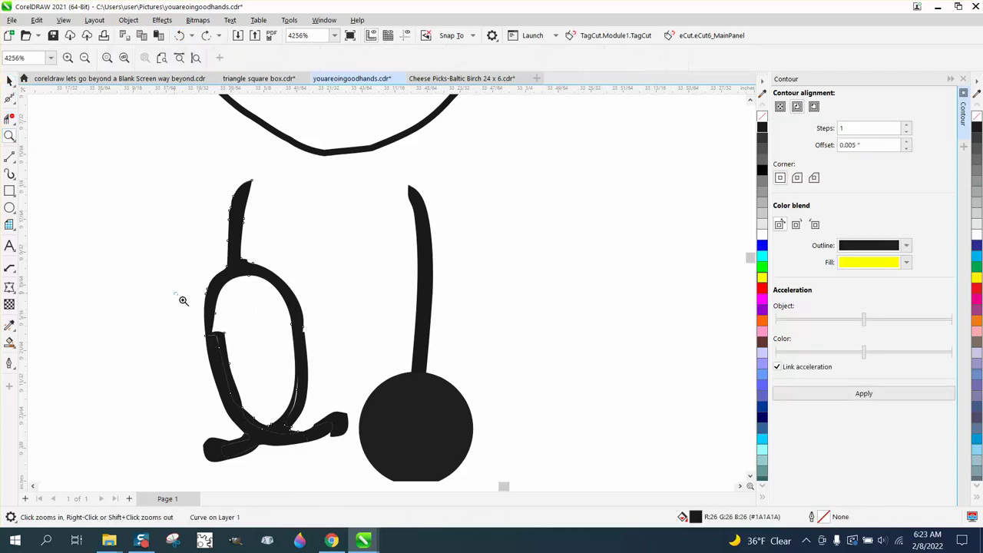
pyautogui.click(291, 330)
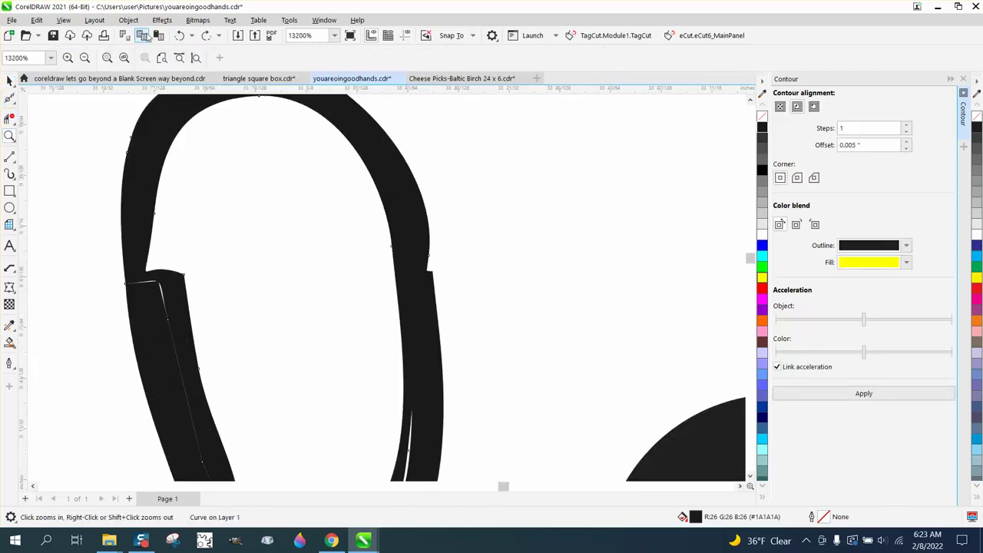
pyautogui.click(178, 36)
pyautogui.click(178, 36)
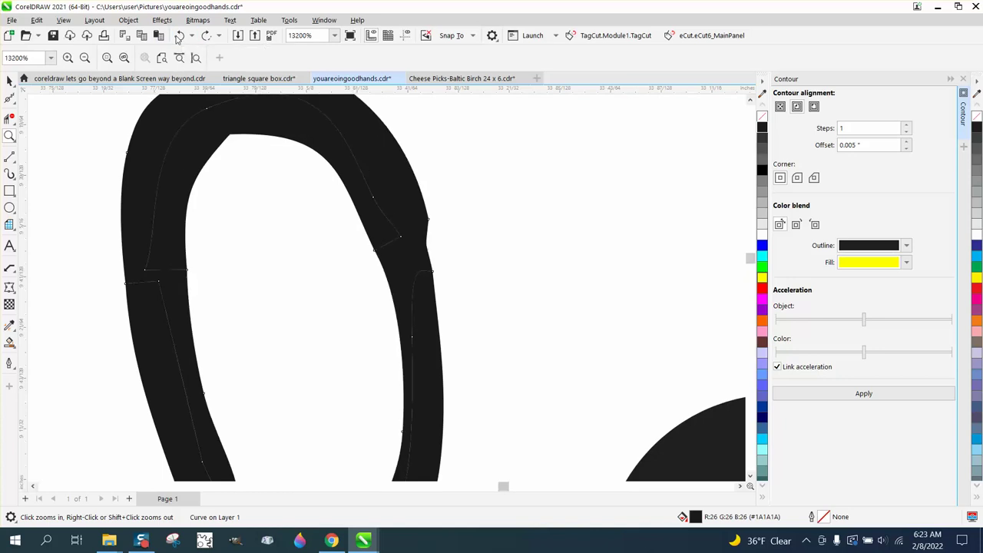
pyautogui.scroll(-8, 281, 210)
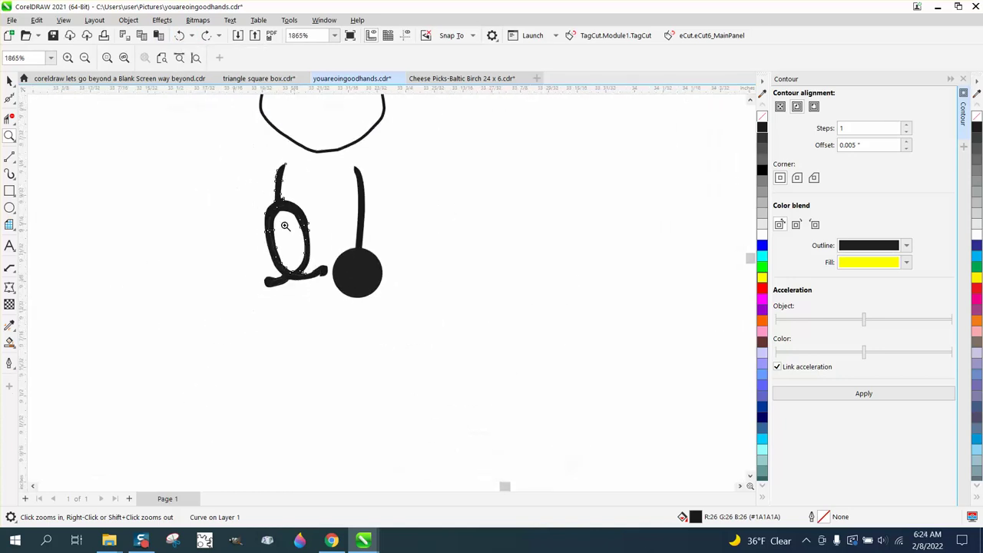
# Select the spare stethoscope loop and chest-piece circle group and delete it.
pyautogui.click(9, 80)
pyautogui.scroll(-2, 261, 238)
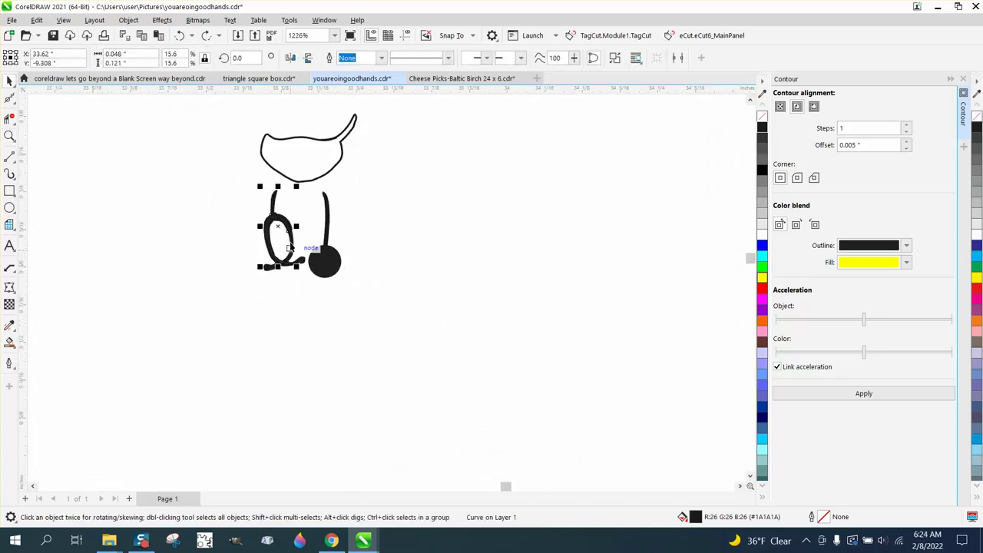
pyautogui.moveTo(230, 178); pyautogui.dragTo(291, 229)
pyautogui.moveTo(359, 280); pyautogui.dragTo(375, 298)
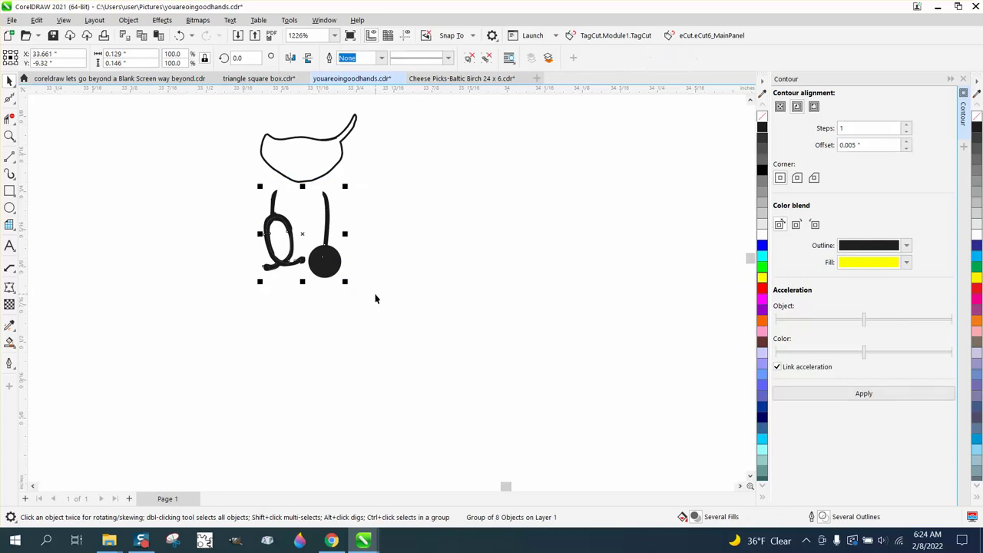
pyautogui.press('Delete')
# Zoom in on the outlined nurse on the right.
pyautogui.scroll(-7, 375, 303)
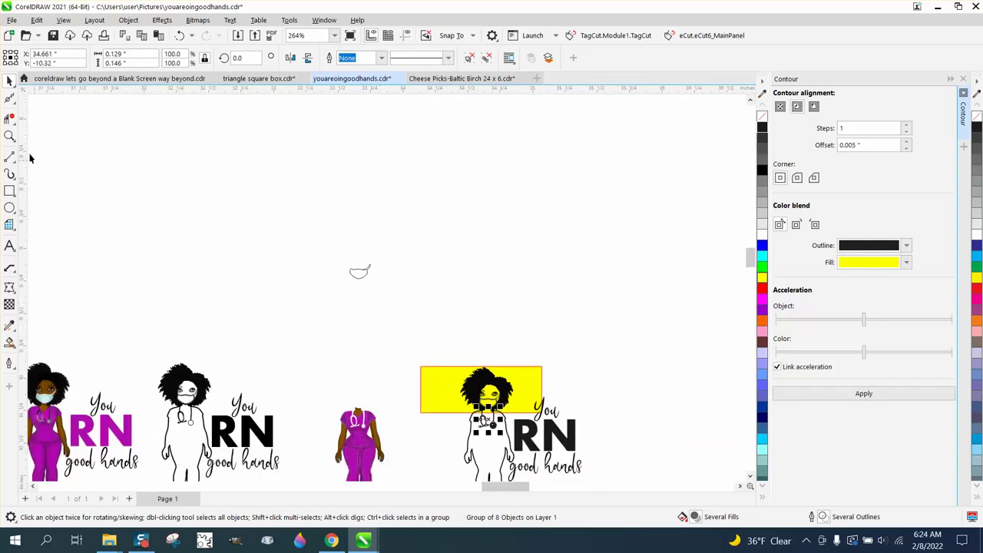
pyautogui.click(9, 136)
pyautogui.moveTo(450, 376); pyautogui.dragTo(587, 435)
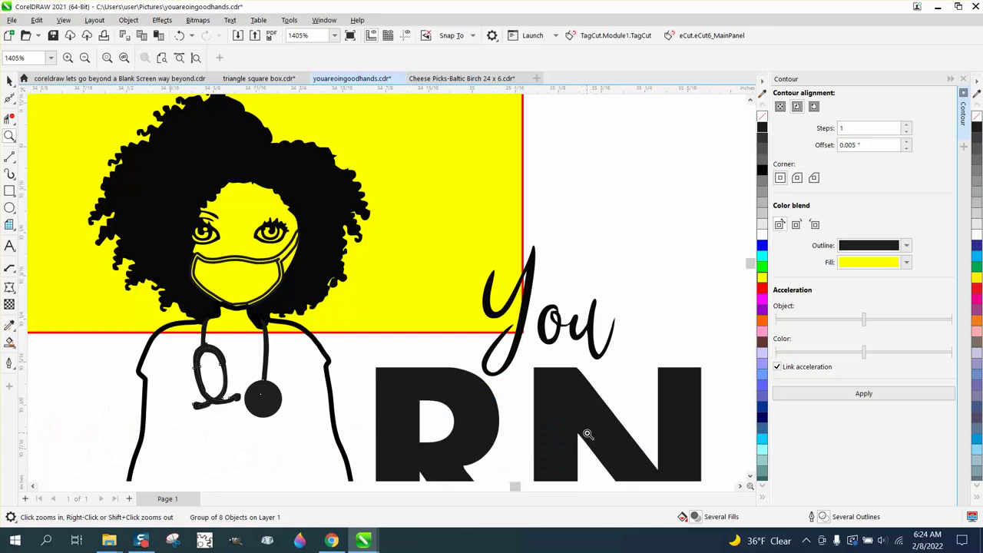
pyautogui.scroll(-3, 394, 346)
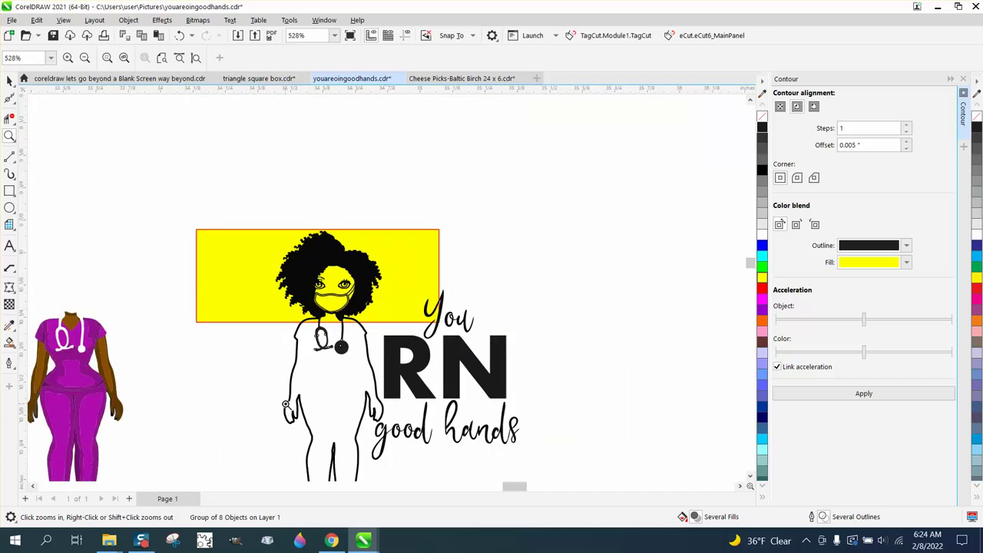
pyautogui.scroll(-2, 98, 398)
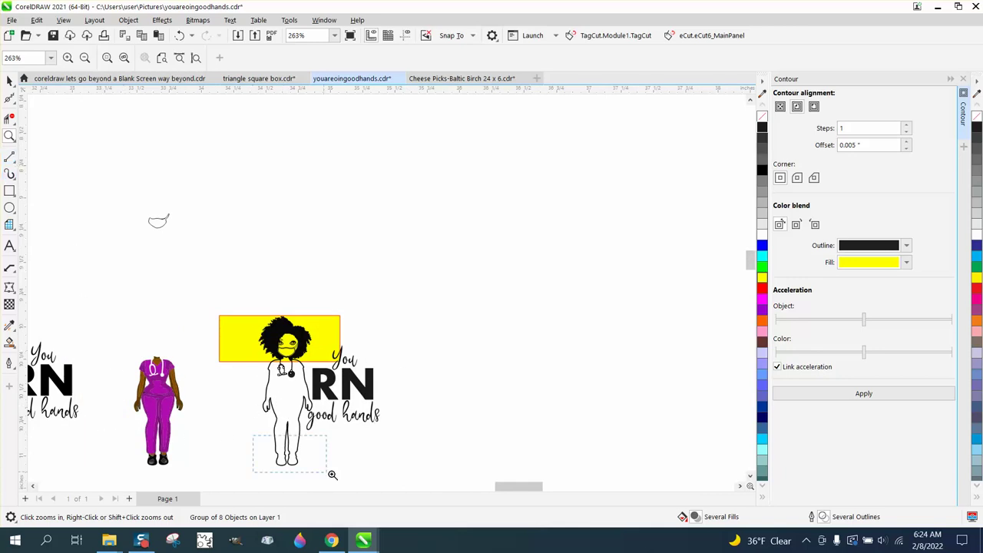
# Draw 3-point curves across the left and right ankles to close off the feet.
pyautogui.moveTo(332, 474); pyautogui.dragTo(330, 472)
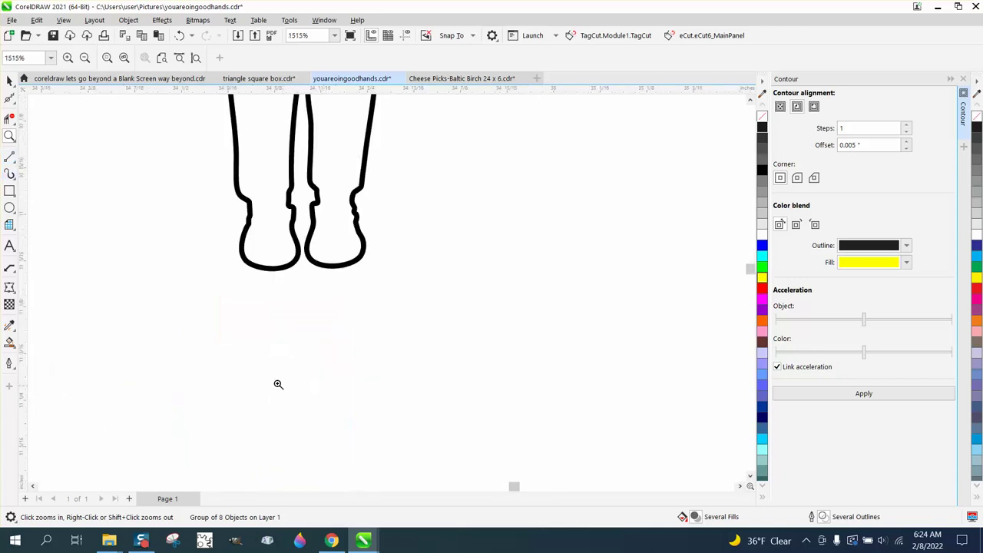
pyautogui.click(15, 162)
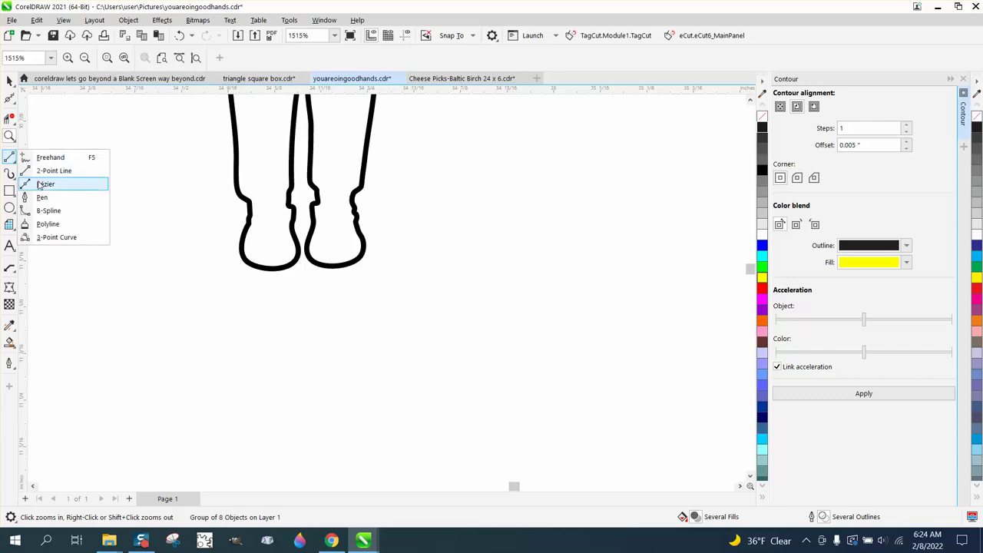
pyautogui.click(79, 238)
pyautogui.moveTo(292, 205); pyautogui.dragTo(250, 207)
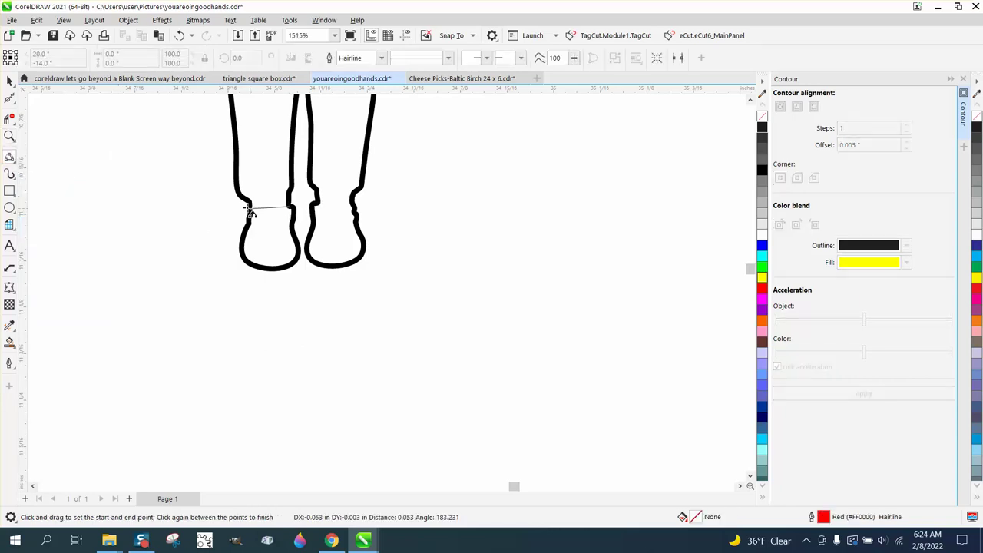
pyautogui.click(270, 202)
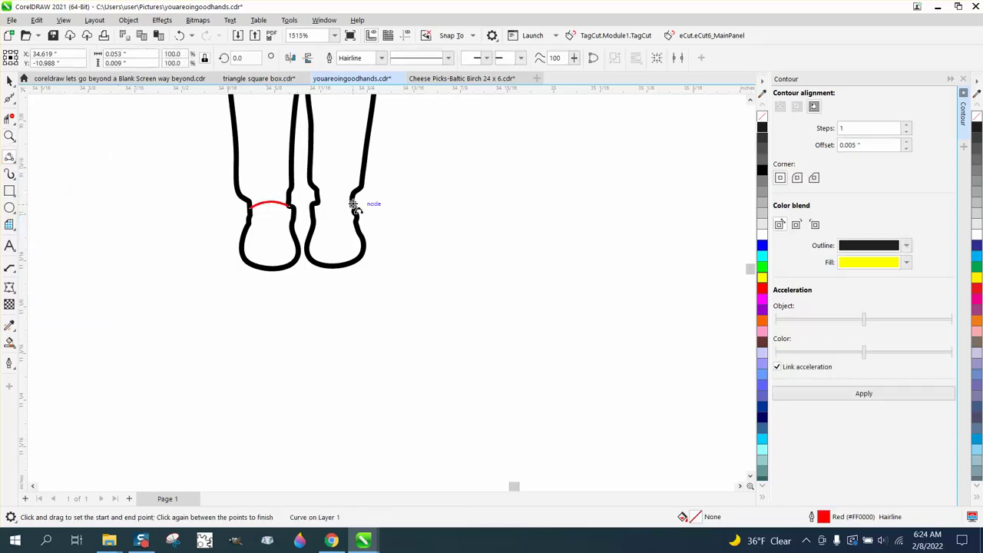
pyautogui.moveTo(315, 203); pyautogui.dragTo(352, 204)
pyautogui.click(339, 203)
# Smart Fill both shoes solid black.
pyautogui.click(16, 343)
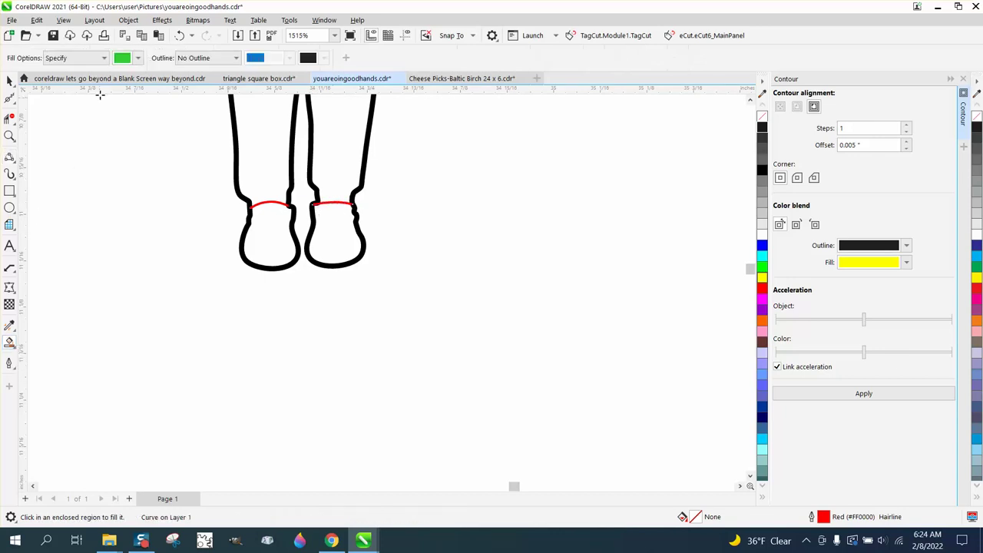
pyautogui.click(138, 58)
pyautogui.click(130, 118)
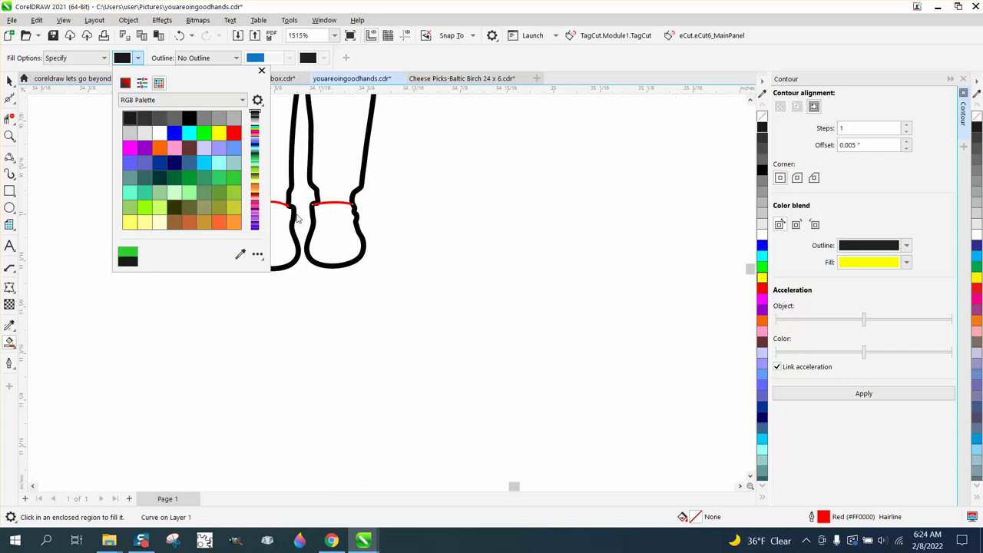
pyautogui.click(323, 222)
pyautogui.click(326, 227)
pyautogui.click(274, 233)
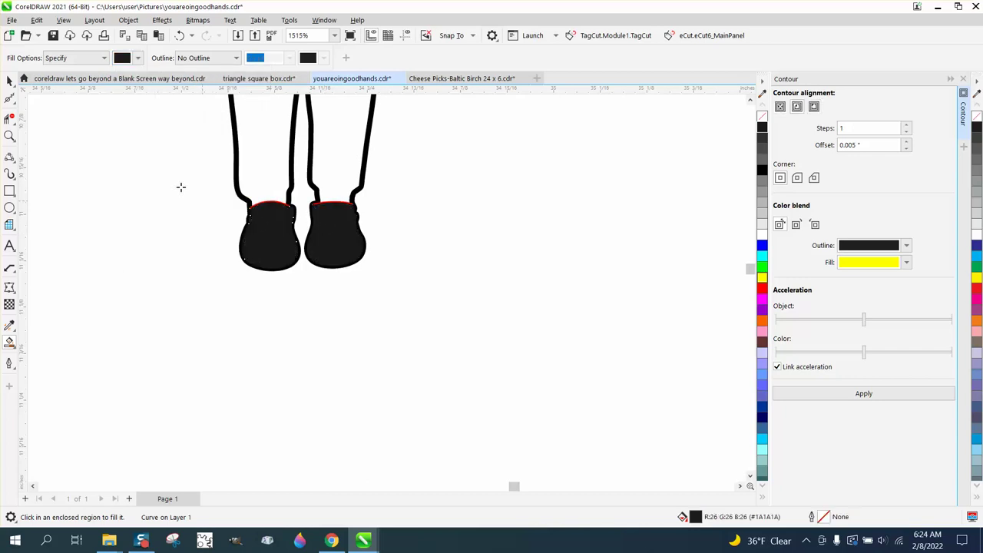
pyautogui.click(9, 81)
pyautogui.moveTo(183, 176); pyautogui.dragTo(380, 223)
pyautogui.click(380, 223)
pyautogui.scroll(-4, 379, 230)
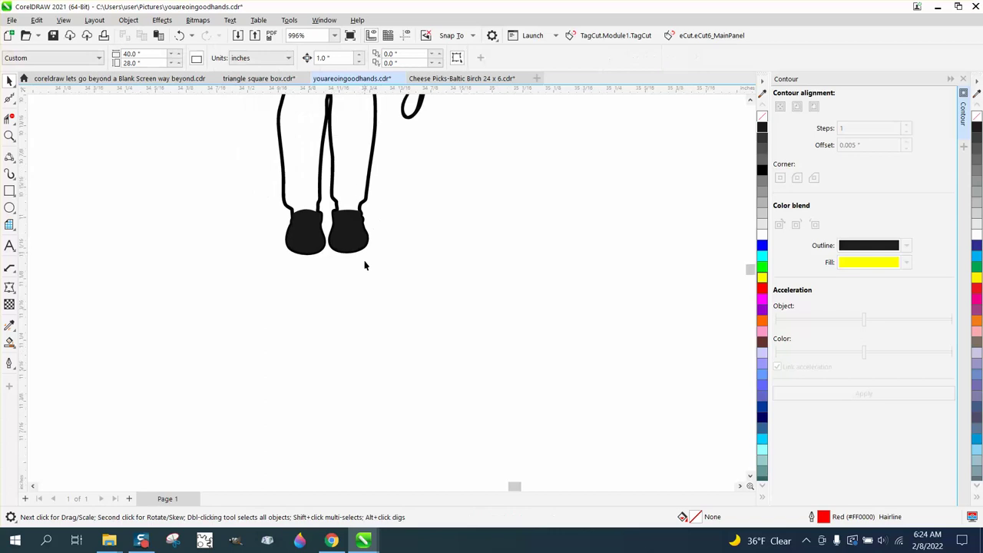
pyautogui.scroll(-1, 372, 307)
# Delete the yellow rectangle behind the nurse's head and zoom in on her hands.
pyautogui.click(301, 143)
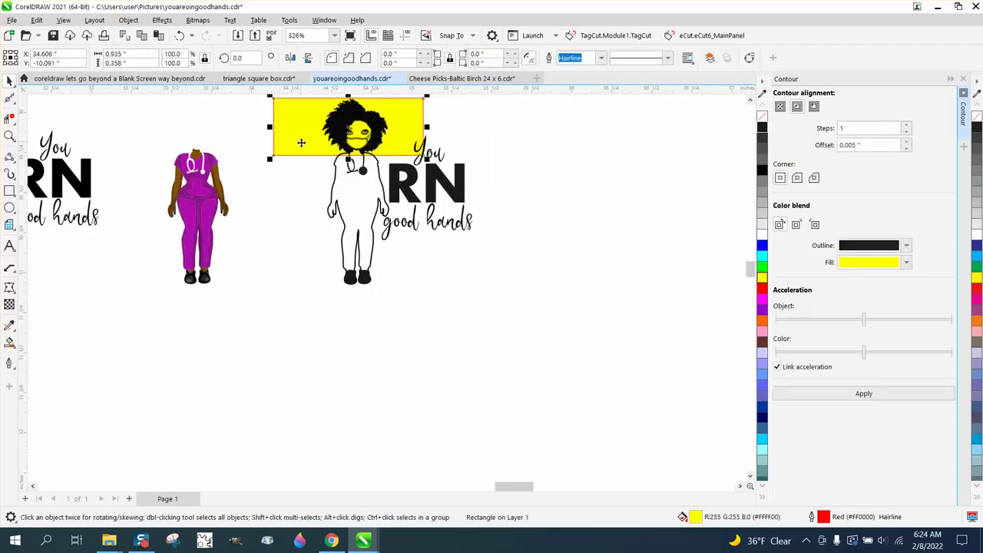
pyautogui.press('Delete')
pyautogui.scroll(-1, 331, 188)
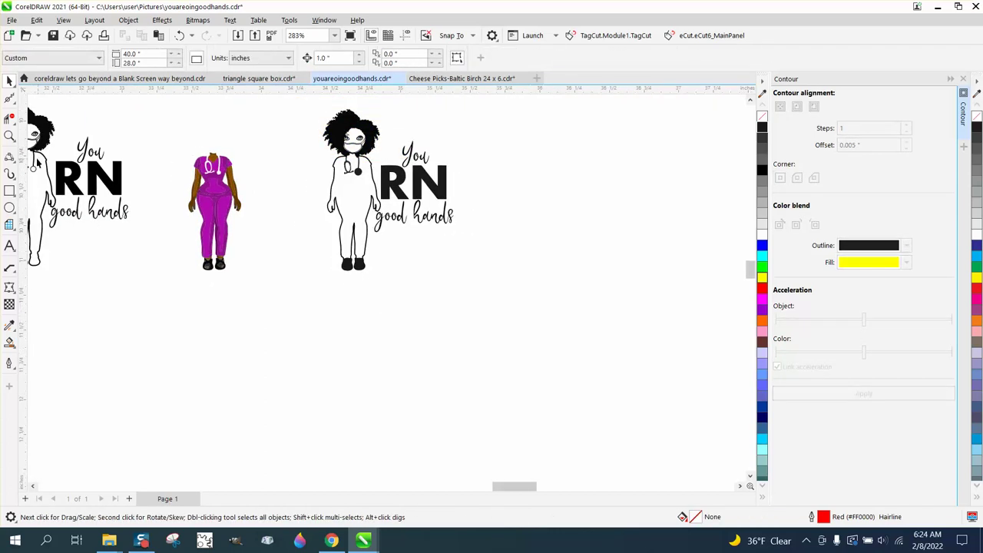
pyautogui.click(11, 136)
pyautogui.moveTo(288, 113); pyautogui.dragTo(586, 325)
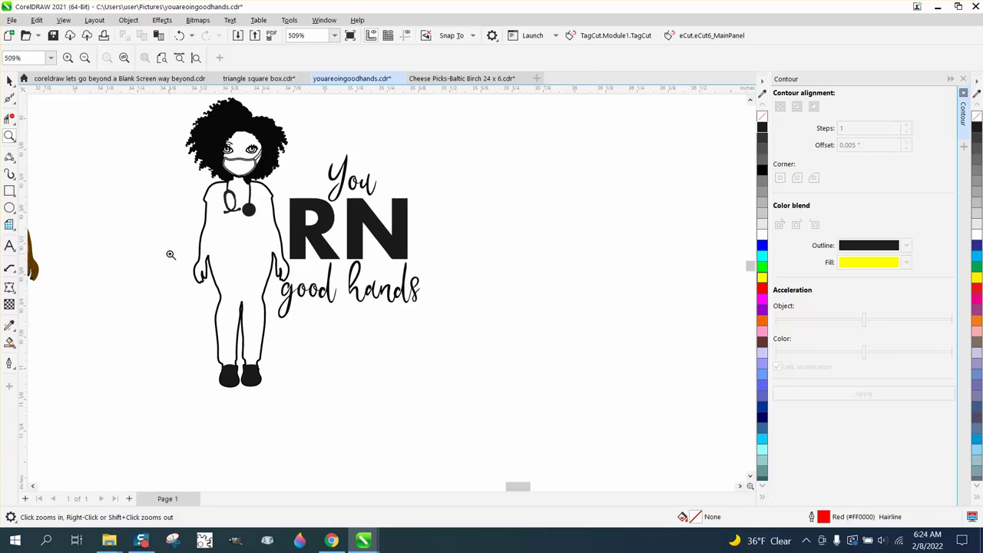
pyautogui.moveTo(324, 305); pyautogui.dragTo(324, 305)
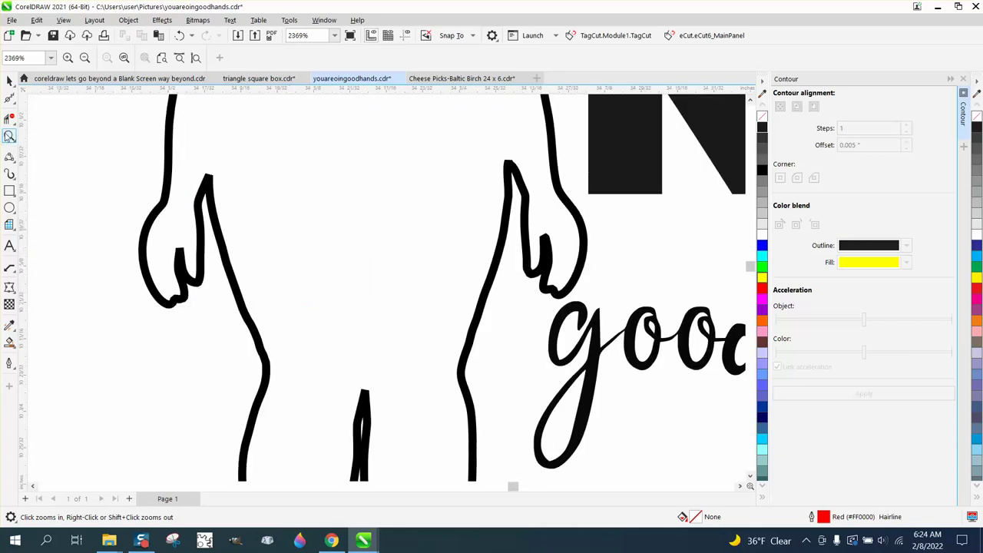
# Drag the left thumb's tip node down-right on the body outline, then deselect the nurse.
pyautogui.click(10, 100)
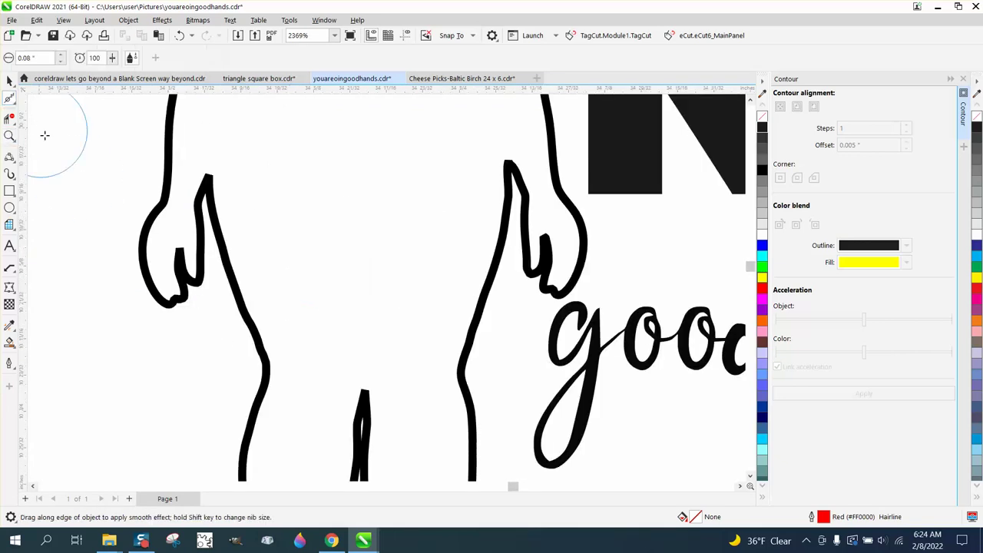
pyautogui.click(11, 98)
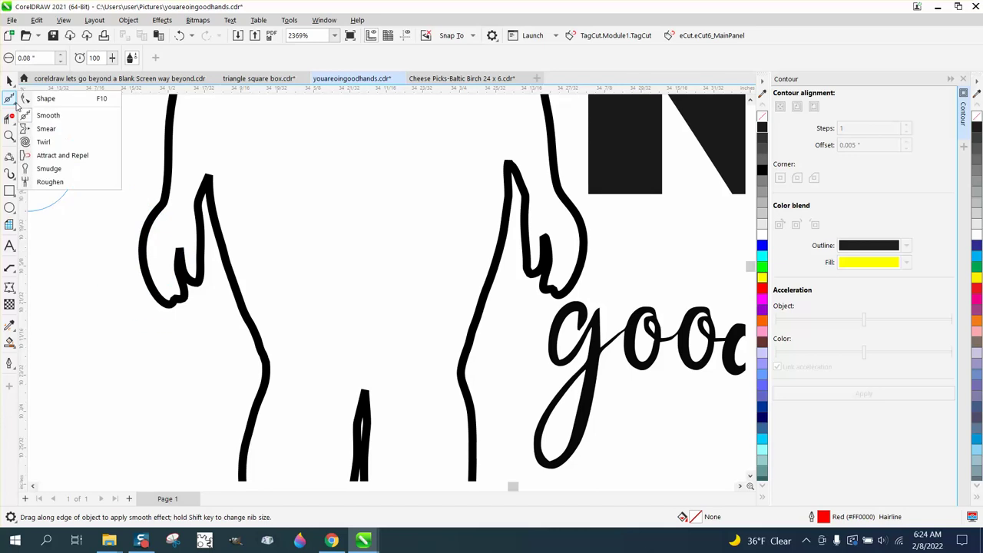
pyautogui.click(53, 107)
pyautogui.press('F10')
pyautogui.click(179, 304)
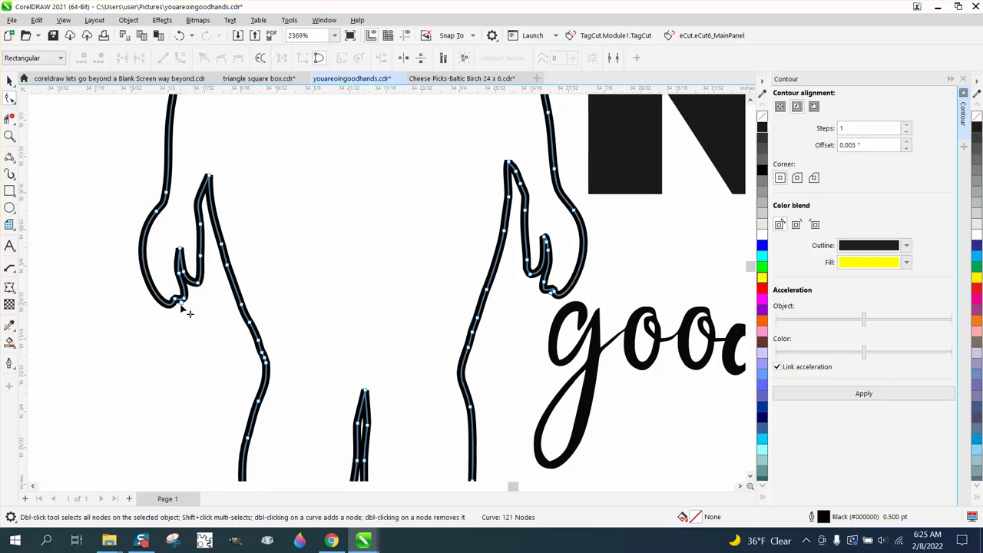
pyautogui.moveTo(181, 304); pyautogui.dragTo(188, 317)
pyautogui.scroll(-4, 173, 340)
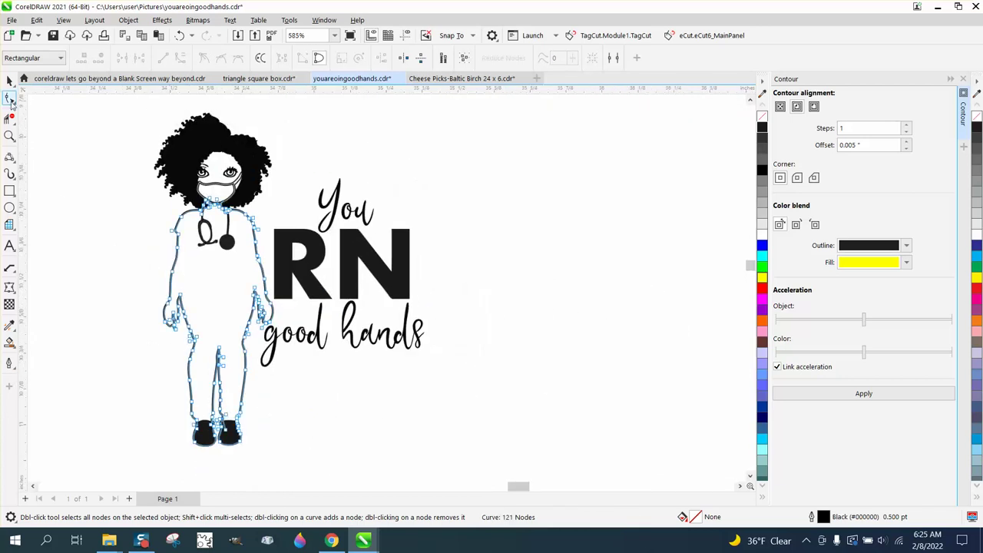
pyautogui.click(9, 81)
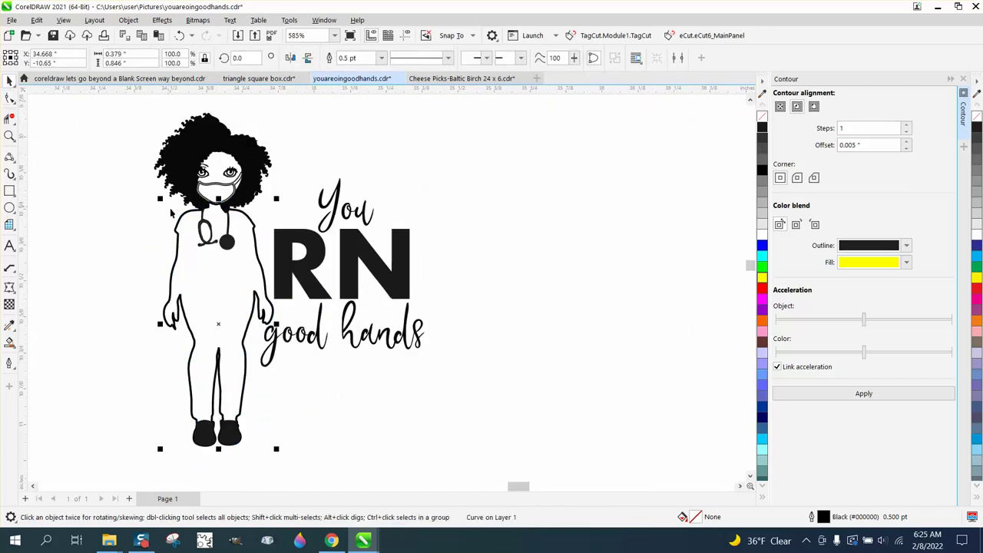
pyautogui.click(140, 226)
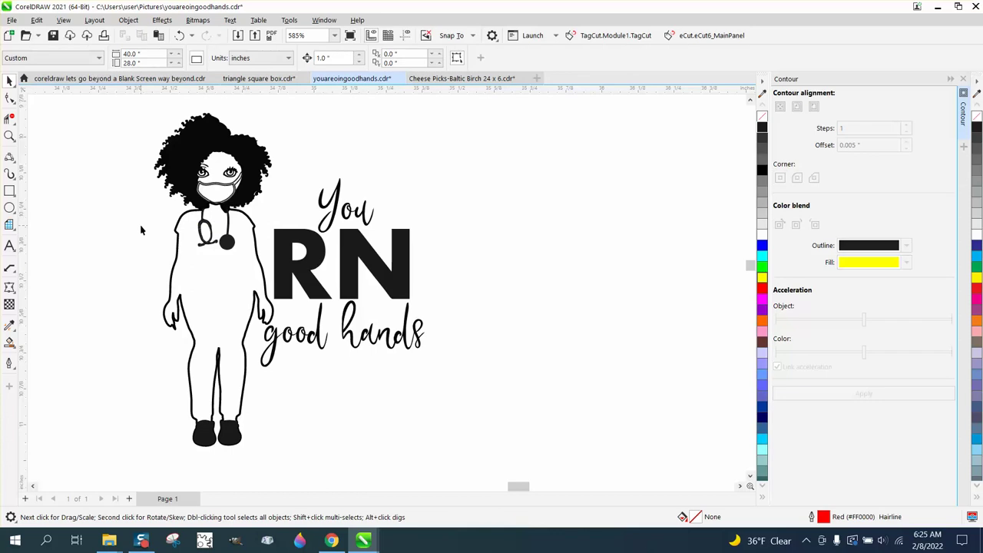